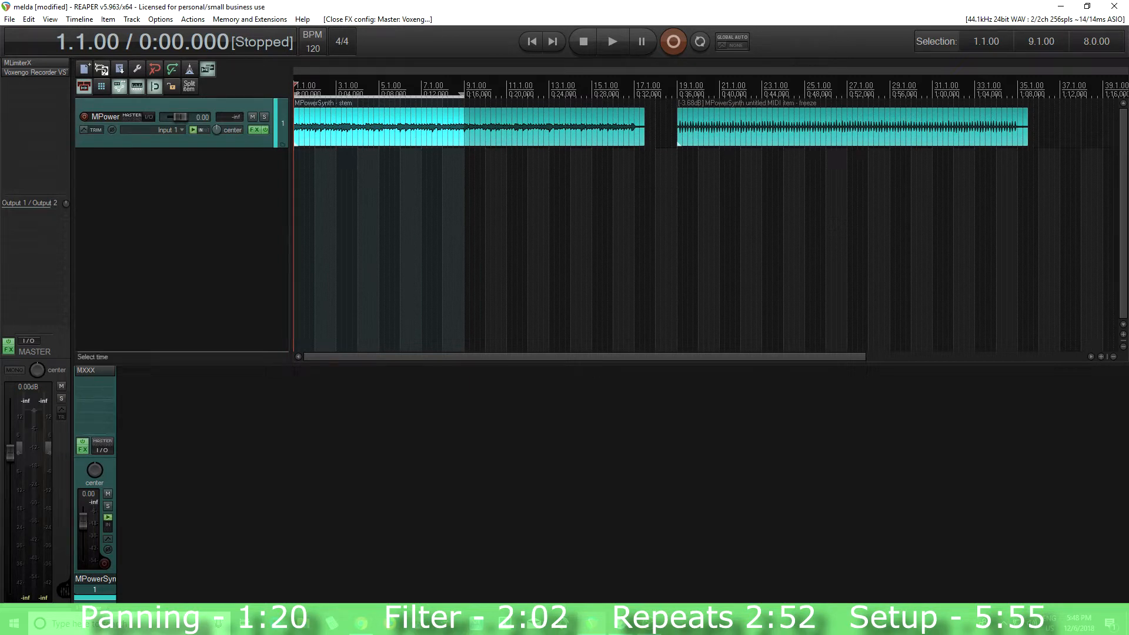
Step: Open the MXXX effect on the MPowerSynth track and load the "Glitch sequencer" preset from the Wip folder
{"action": "left_click", "coordinate": [93, 370]}
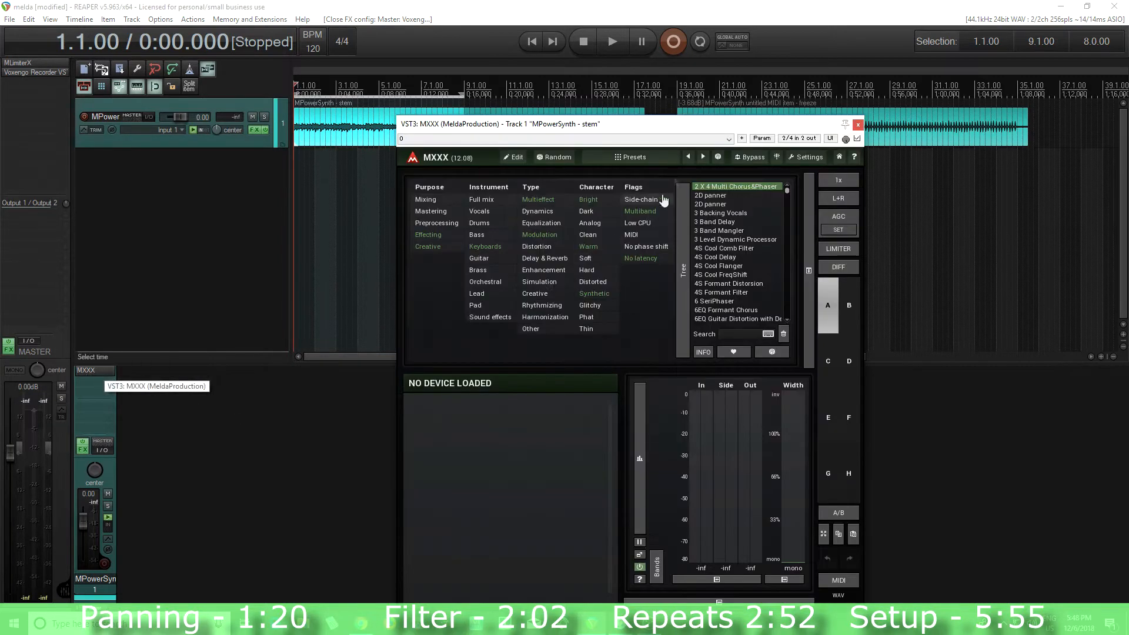
{"action": "left_click_drag", "start_coordinate": [663, 133], "coordinate": [640, 96]}
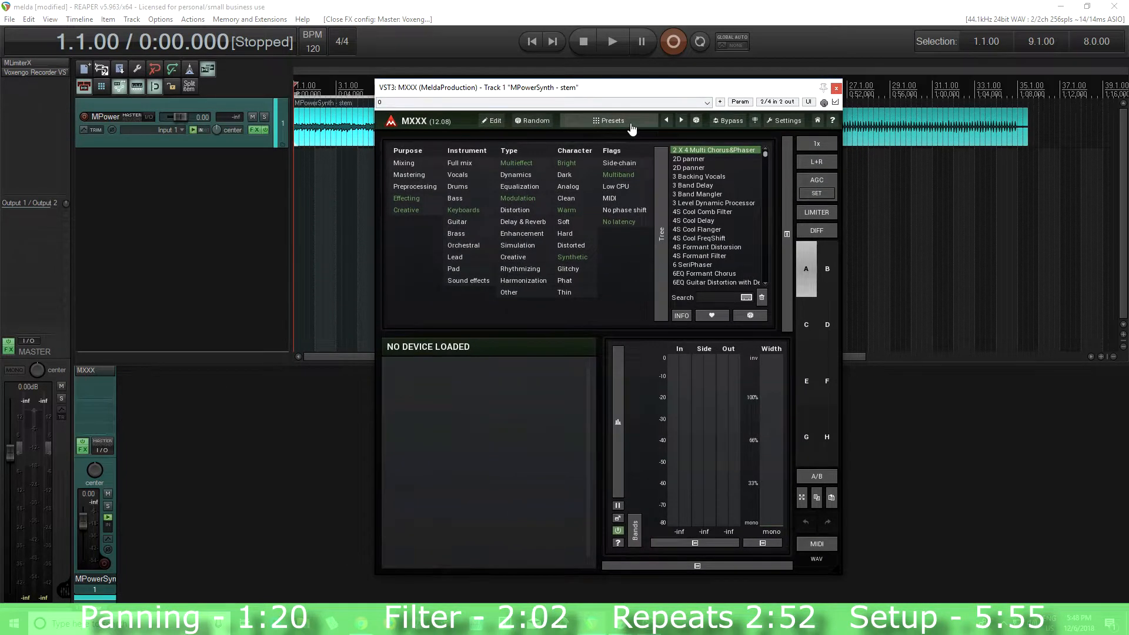
{"action": "left_click", "coordinate": [631, 122]}
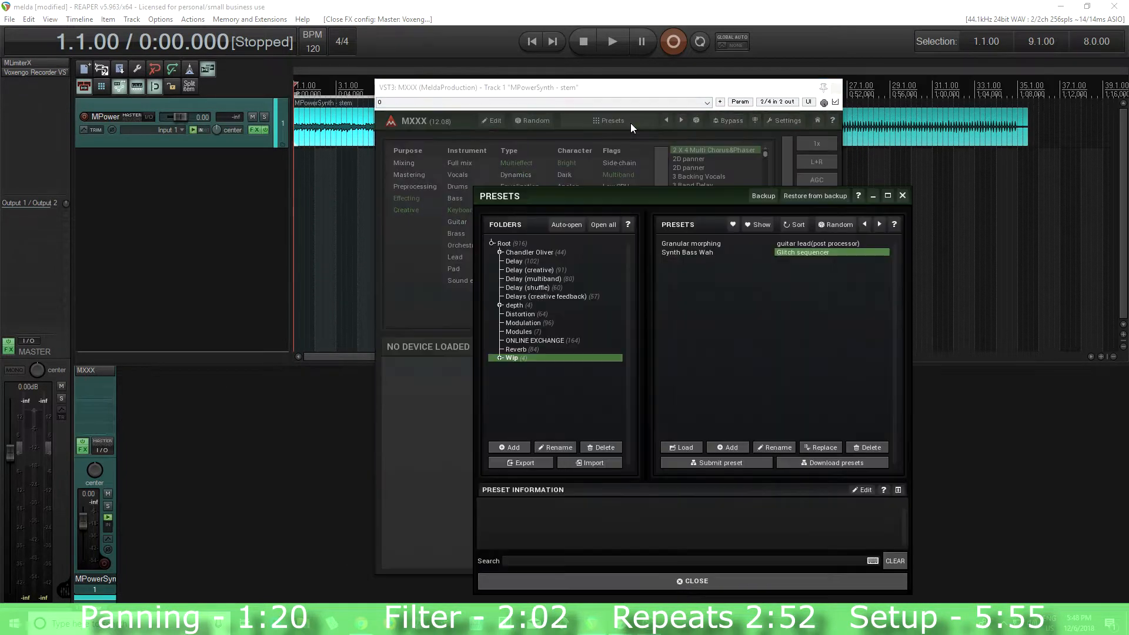
{"action": "double_click", "coordinate": [799, 254]}
{"action": "left_click", "coordinate": [903, 196]}
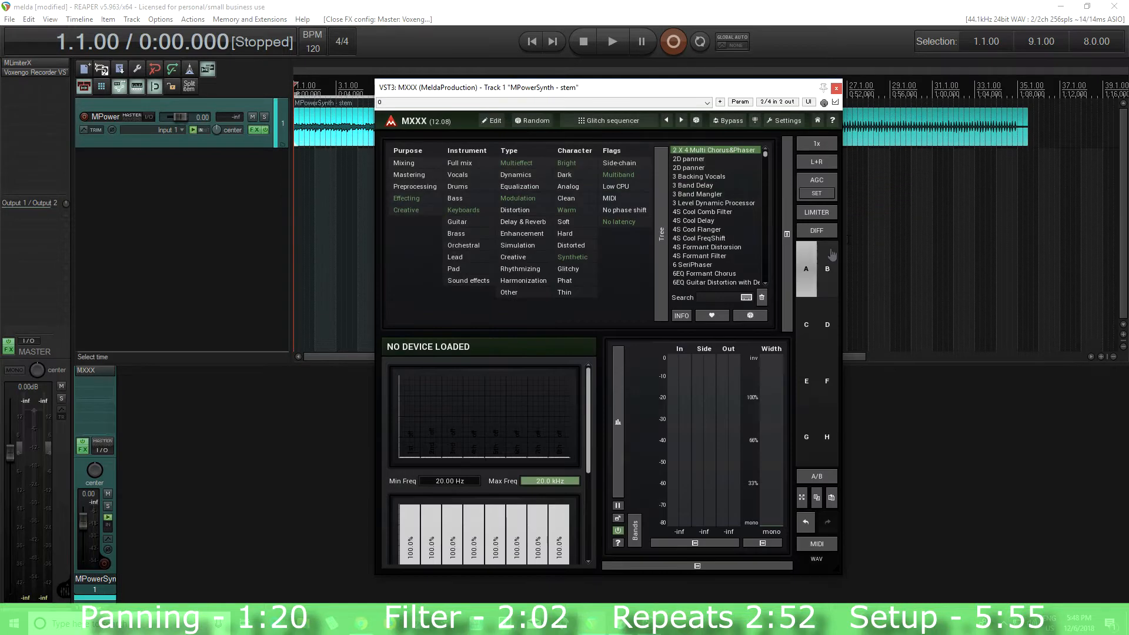
Step: Collapse the plugin's Devices and Meters sections, enlarge its window to fit all three step graphs, and move it clear of the first clip
{"action": "left_click", "coordinate": [794, 238]}
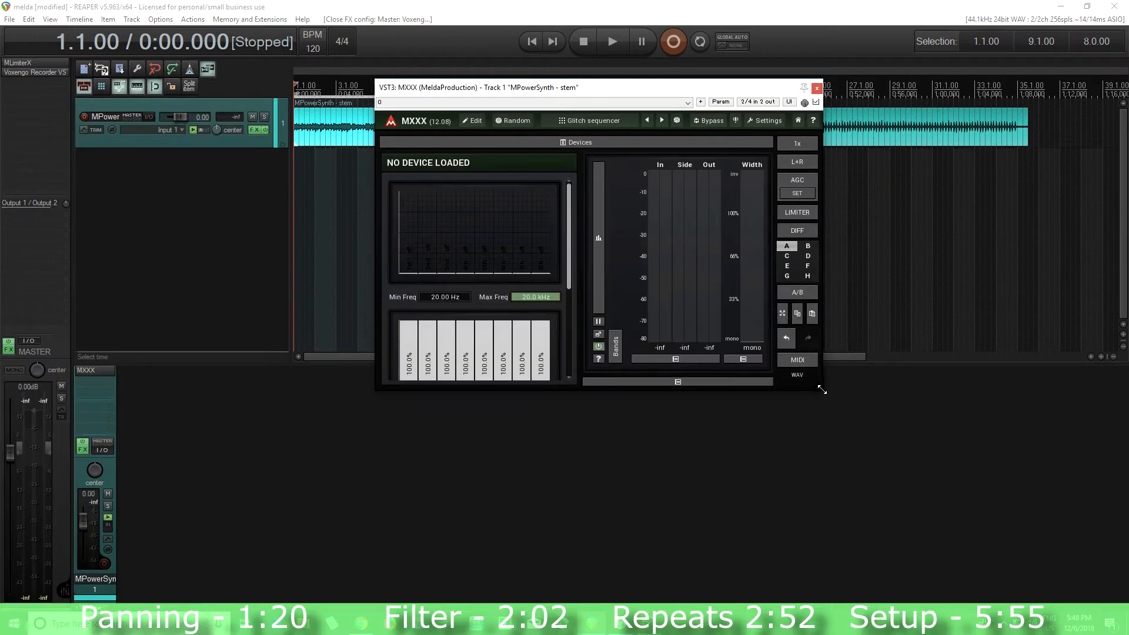
{"action": "left_click", "coordinate": [763, 384]}
{"action": "left_click_drag", "start_coordinate": [821, 387], "coordinate": [832, 548]}
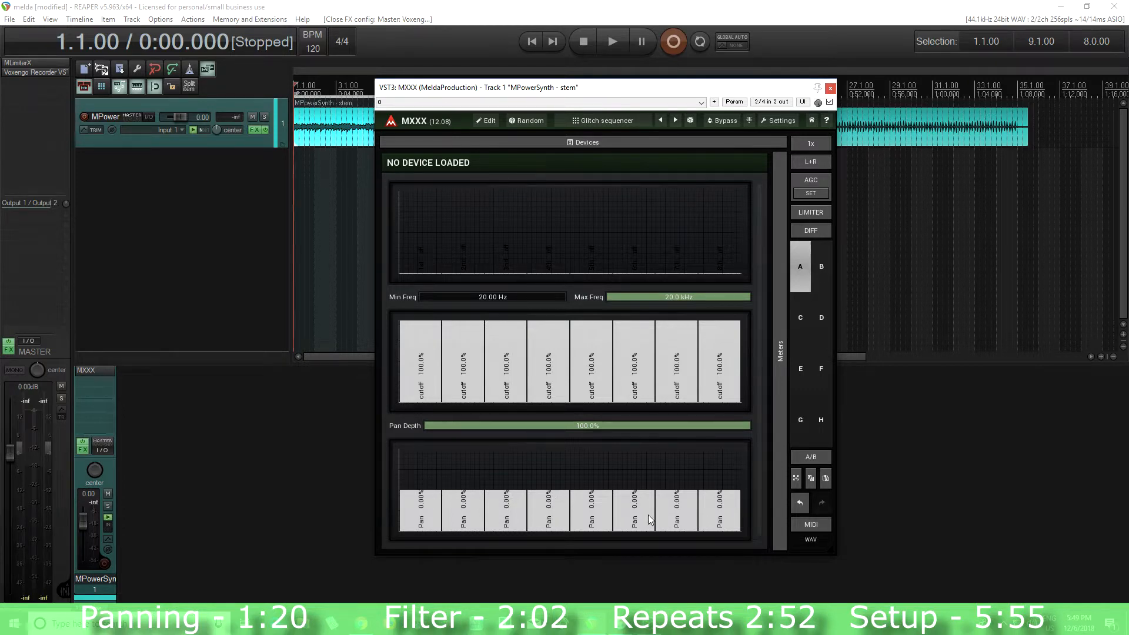
{"action": "left_click_drag", "start_coordinate": [603, 91], "coordinate": [761, 151]}
Step: Bypass MXXX, play the dry synth stem briefly for reference, and re-enable the effect
{"action": "left_click", "coordinate": [880, 181]}
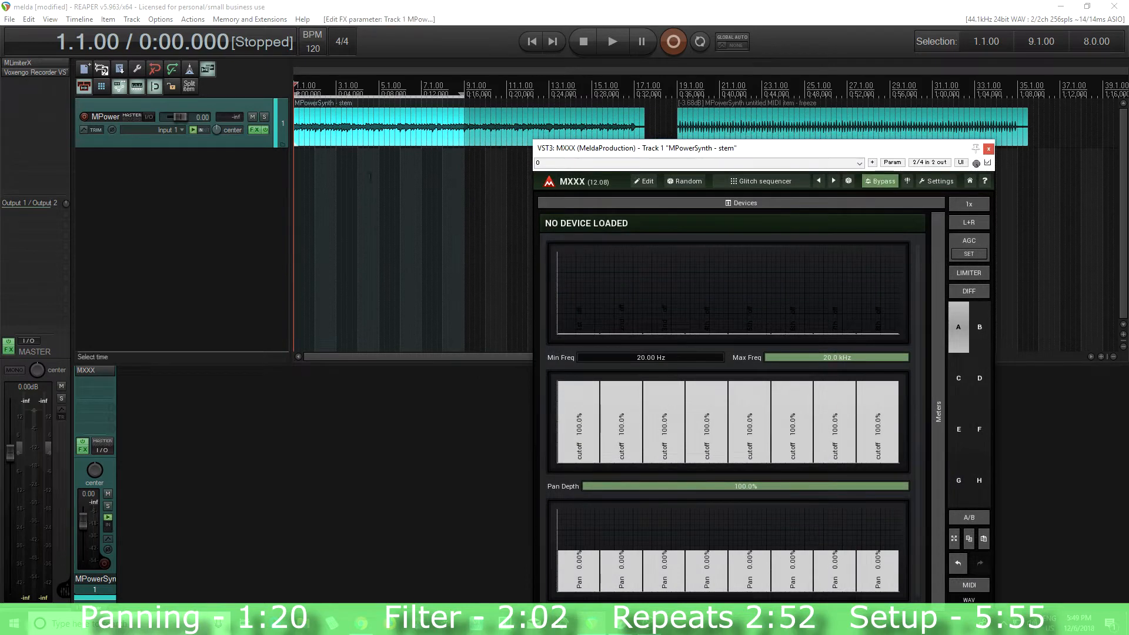
{"action": "left_click", "coordinate": [605, 38]}
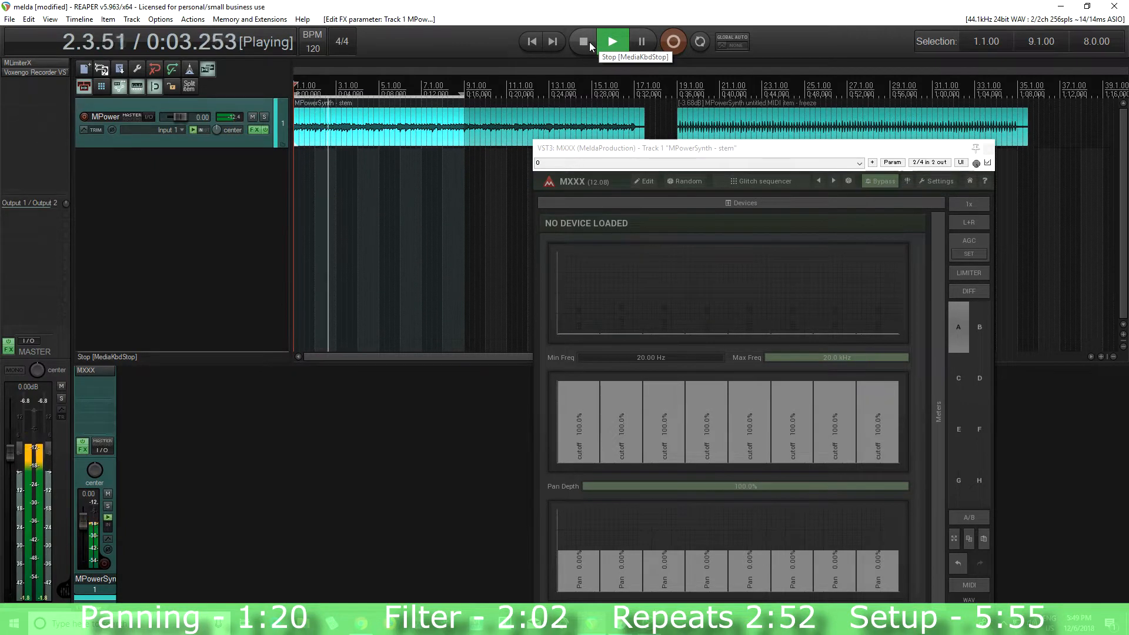
{"action": "left_click", "coordinate": [590, 41]}
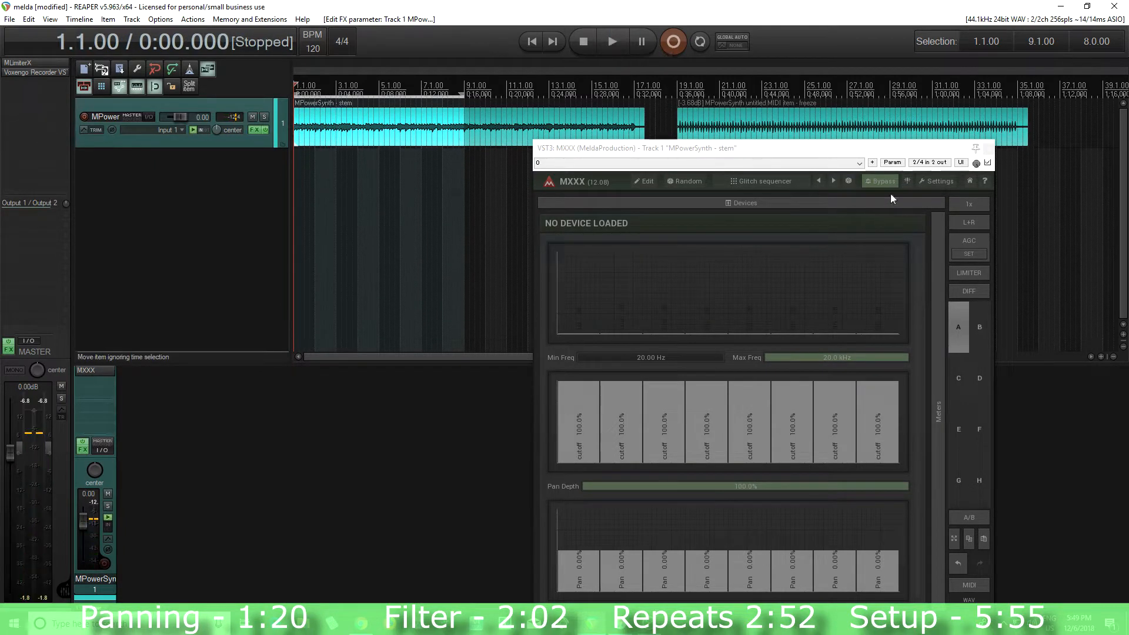
{"action": "left_click", "coordinate": [892, 190]}
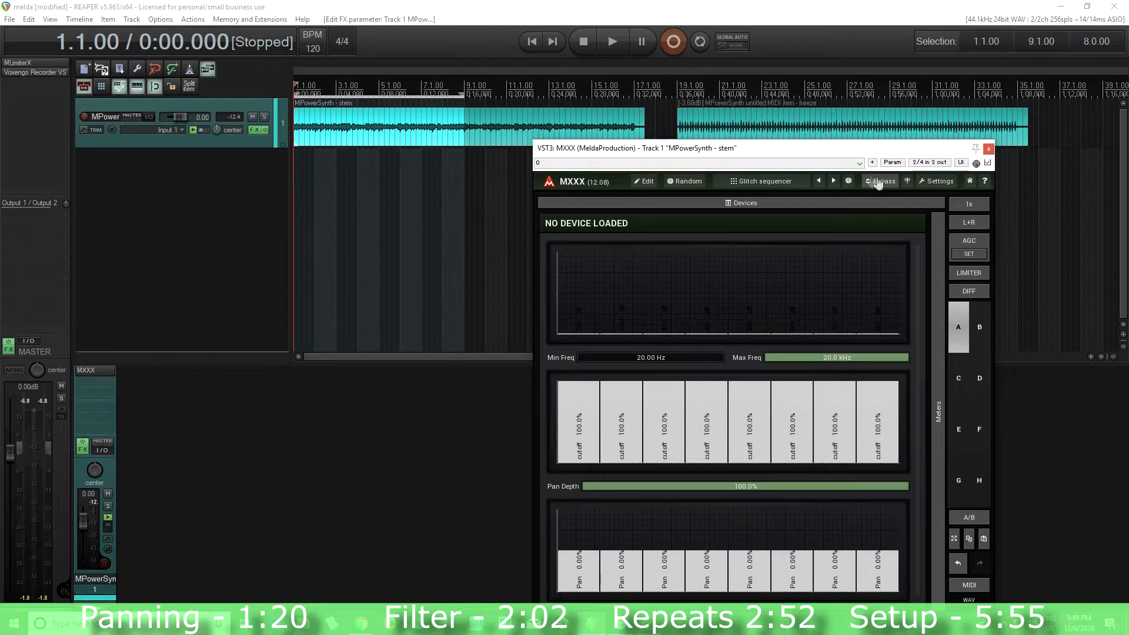
{"action": "left_click_drag", "start_coordinate": [788, 151], "coordinate": [790, 137]}
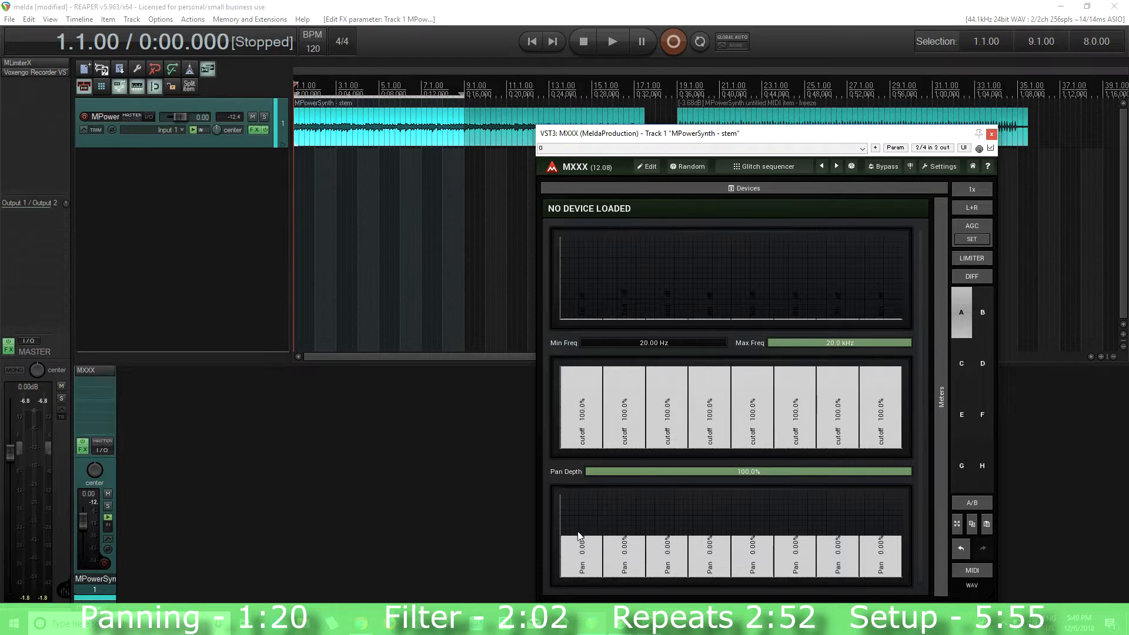
Step: Set pan steps 2 and 6 to +100% and steps 4 and 8 to the minimum, and audition the panning pattern
{"action": "left_click_drag", "start_coordinate": [617, 520], "coordinate": [628, 491]}
{"action": "left_click_drag", "start_coordinate": [711, 555], "coordinate": [710, 582]}
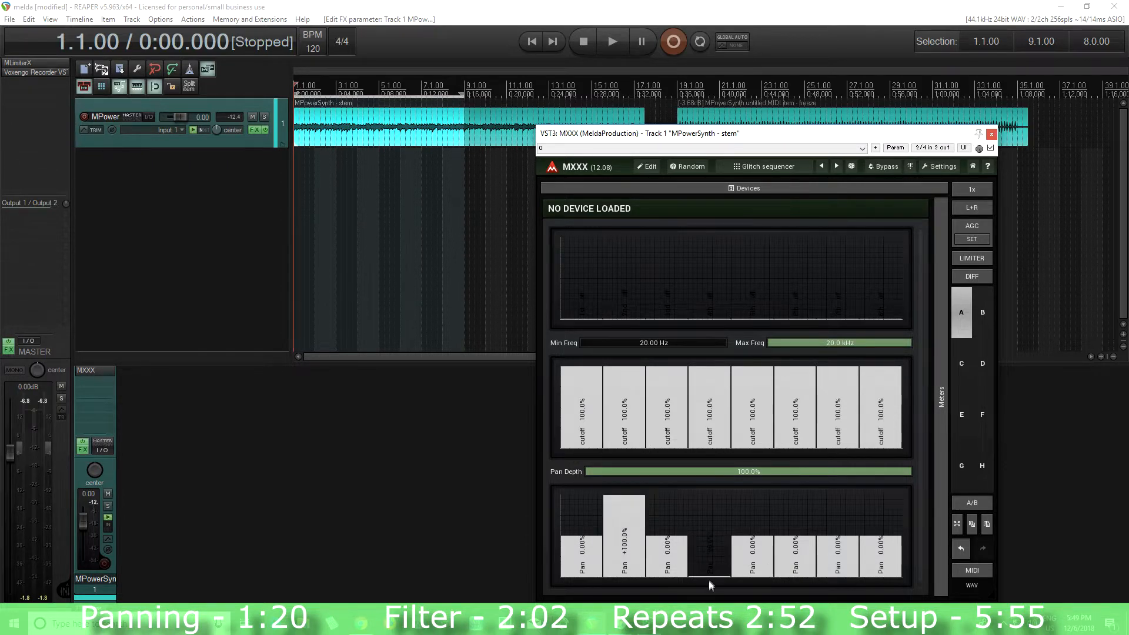
{"action": "left_click_drag", "start_coordinate": [795, 521], "coordinate": [795, 497]}
{"action": "left_click_drag", "start_coordinate": [870, 548], "coordinate": [877, 585]}
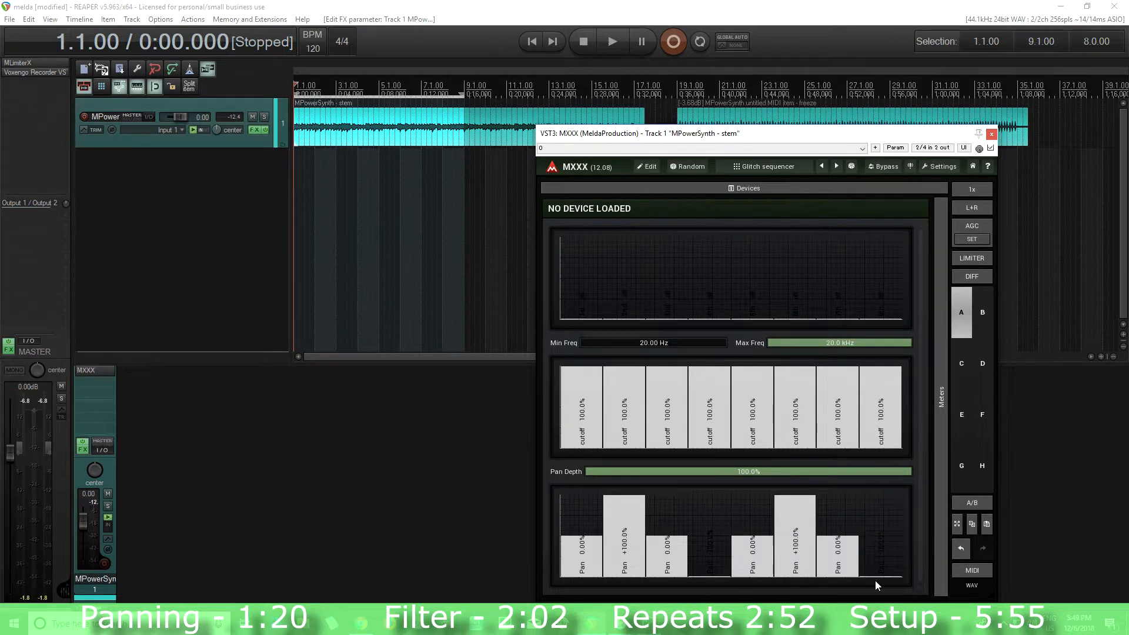
{"action": "left_click", "coordinate": [609, 38]}
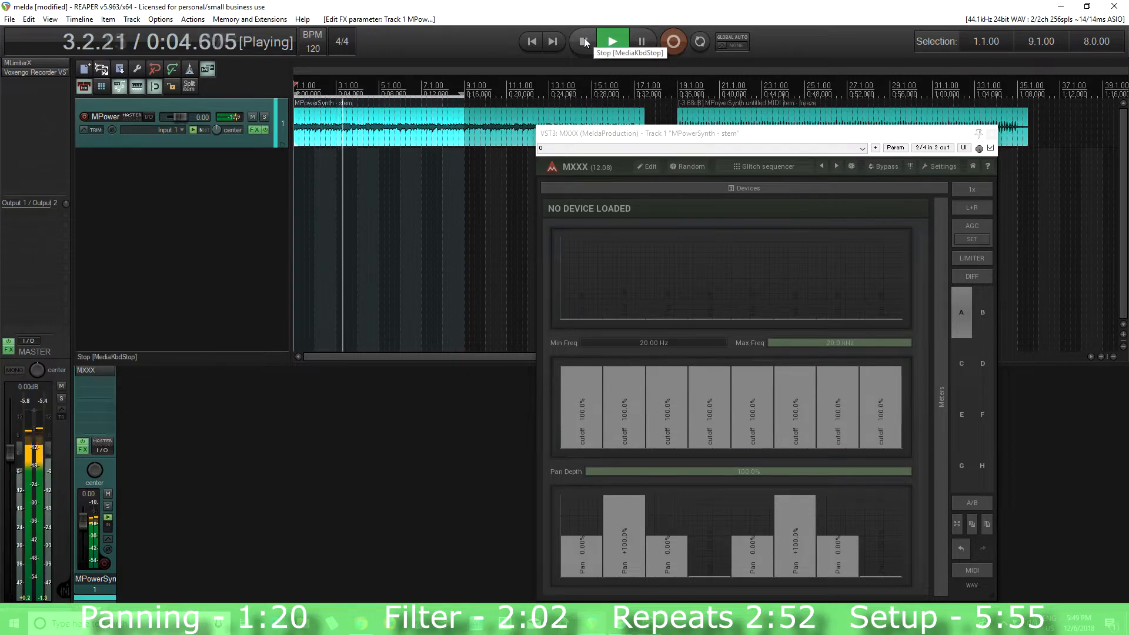
{"action": "left_click", "coordinate": [584, 40]}
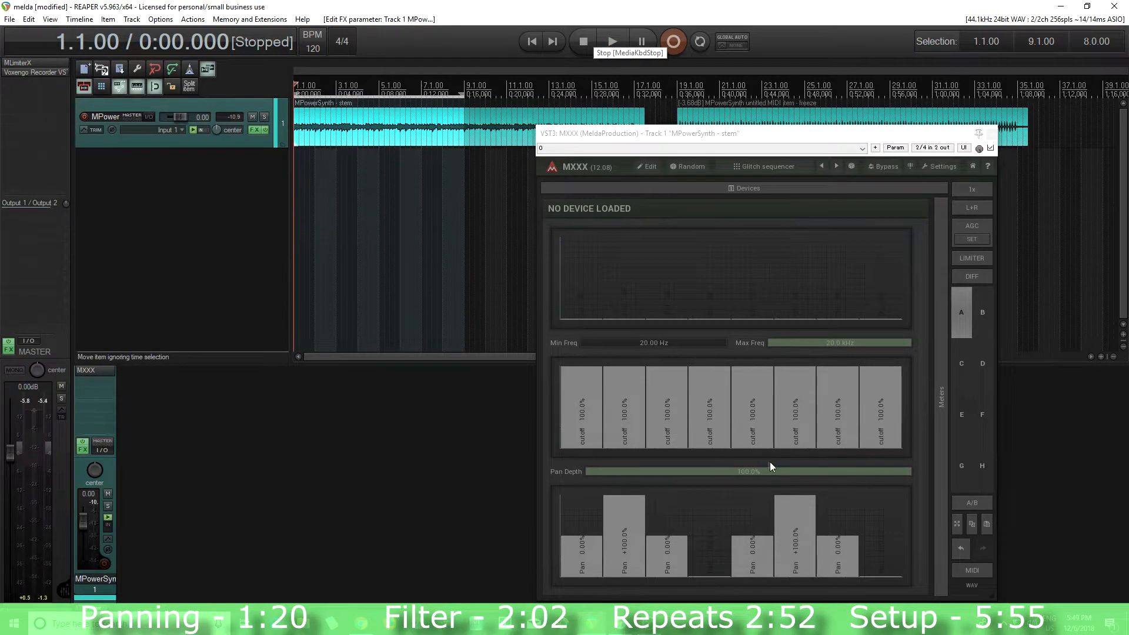
Step: Vary the Pan Depth during playback, ending at 99.5%, and reset all eight pan steps to 0%
{"action": "left_click_drag", "start_coordinate": [790, 471], "coordinate": [915, 465]}
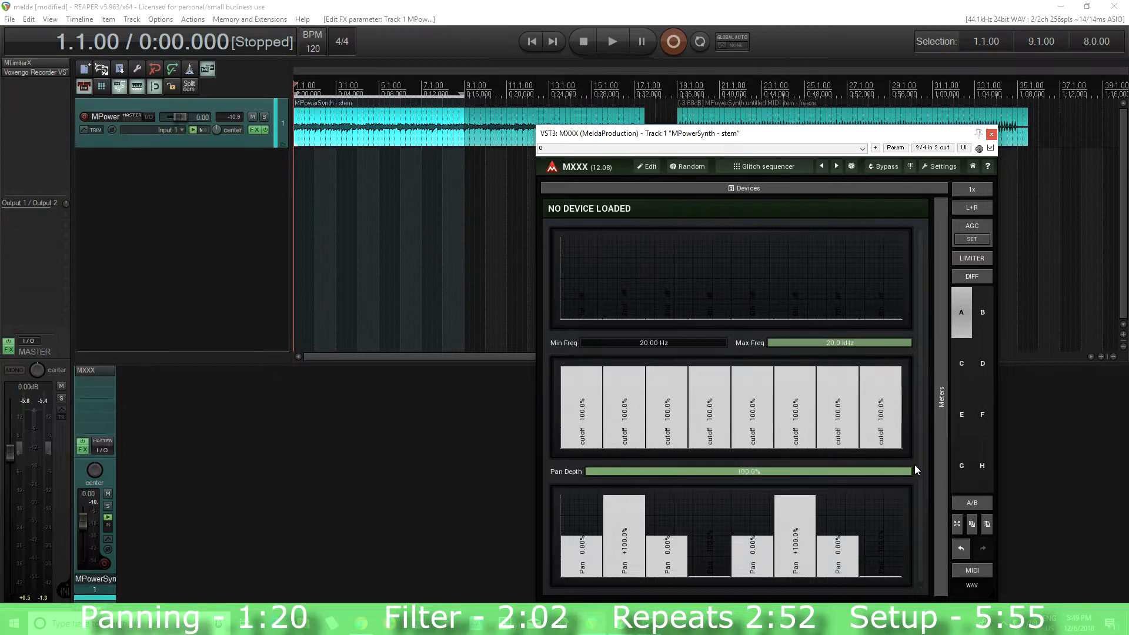
{"action": "left_click", "coordinate": [612, 41]}
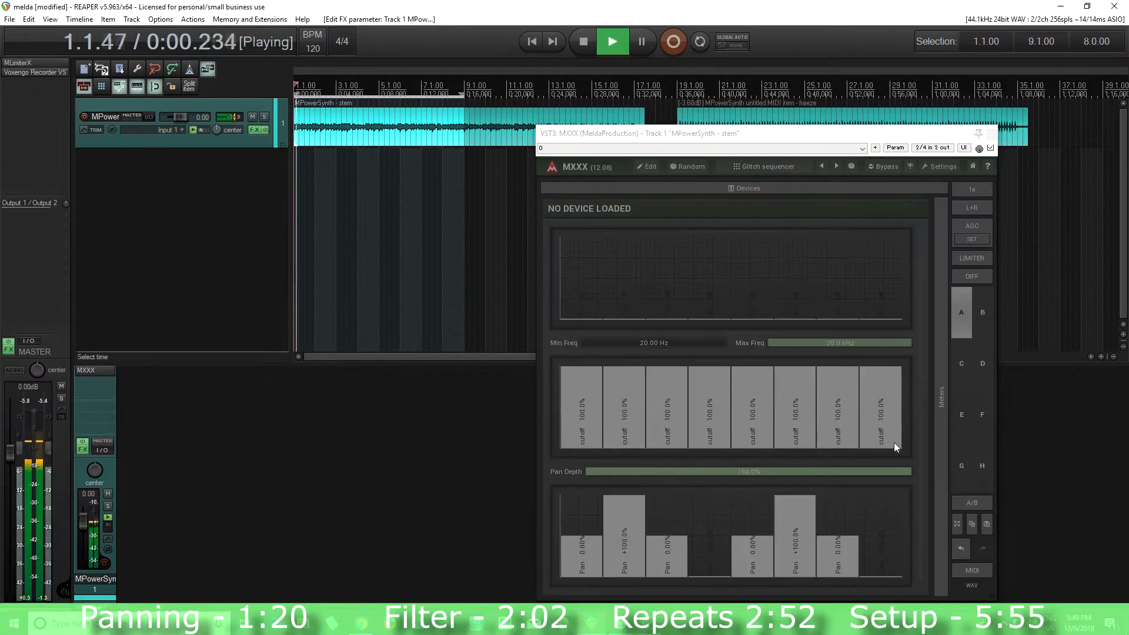
{"action": "mouse_move", "coordinate": [913, 479]}
{"action": "left_mouse_down"}
{"action": "mouse_move", "coordinate": [584, 472]}
{"action": "mouse_move", "coordinate": [913, 472]}
{"action": "left_mouse_up"}
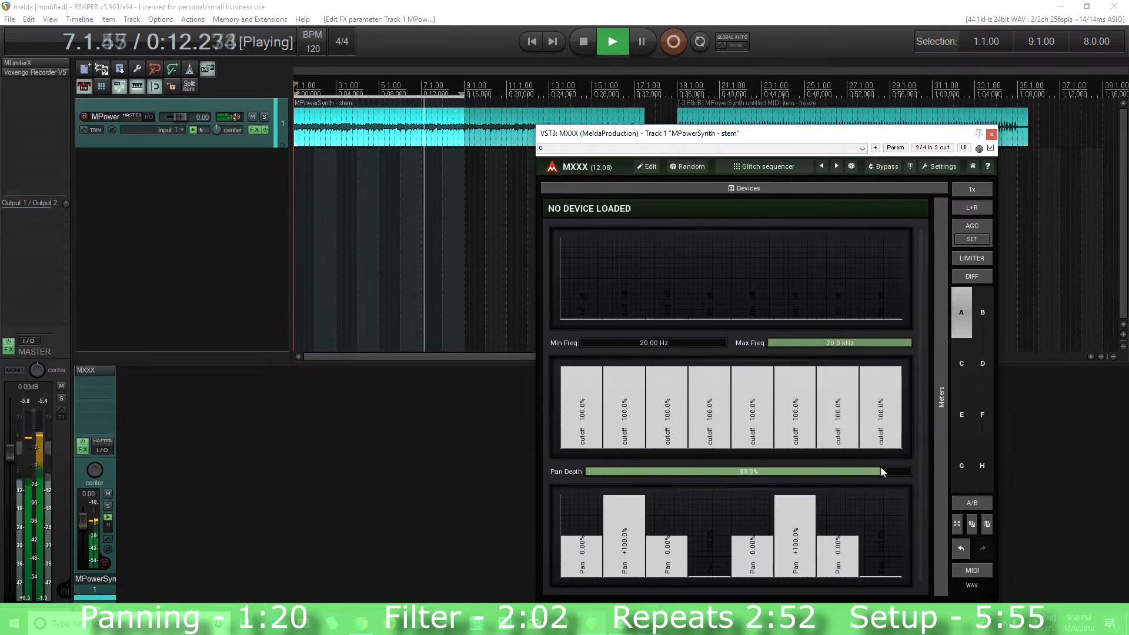
{"action": "left_click", "coordinate": [589, 52]}
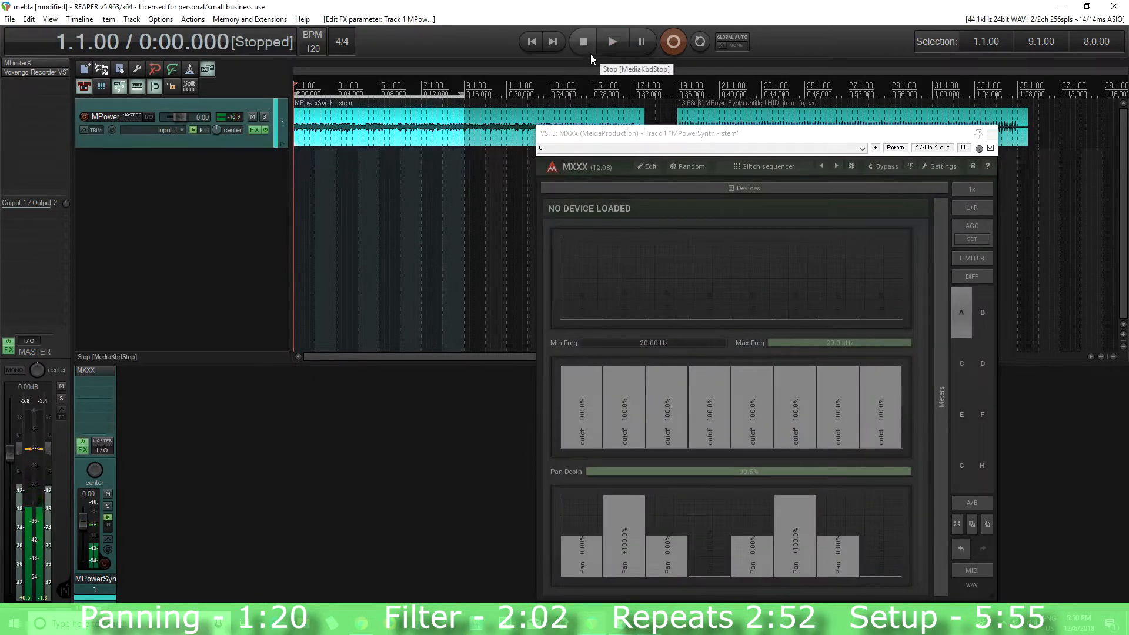
{"action": "left_click_drag", "start_coordinate": [616, 532], "coordinate": [895, 533]}
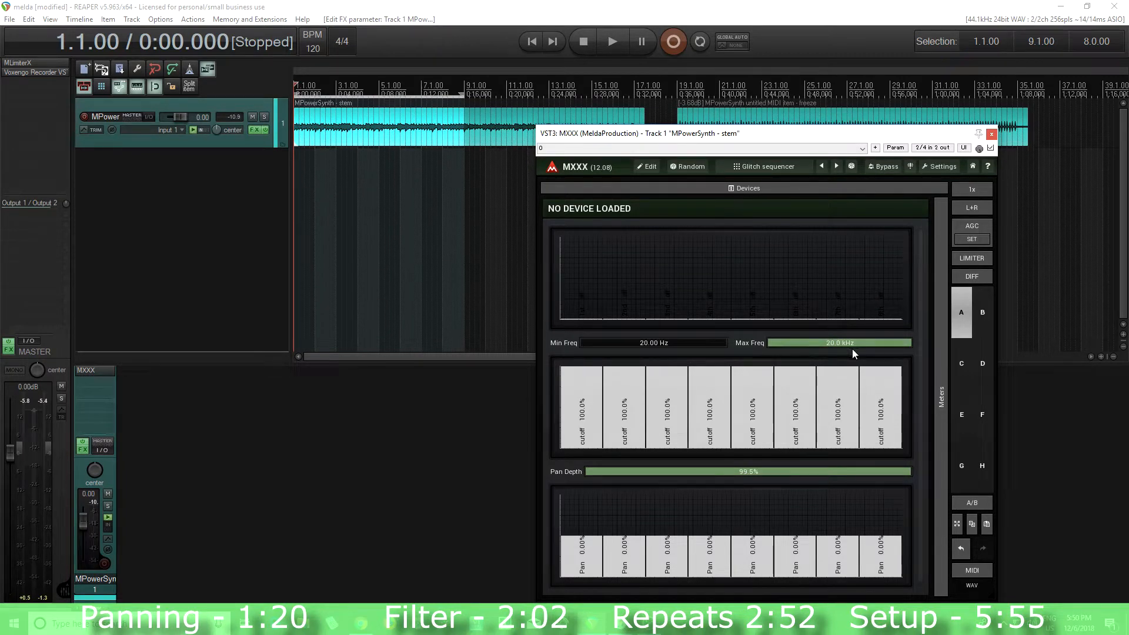
Step: Set Min Freq to 582.5 Hz and shape an uneven cutoff pattern, with step 1 at 79.3%, step 5 at 59.3% and step 7 at 69.3%
{"action": "left_click", "coordinate": [648, 345]}
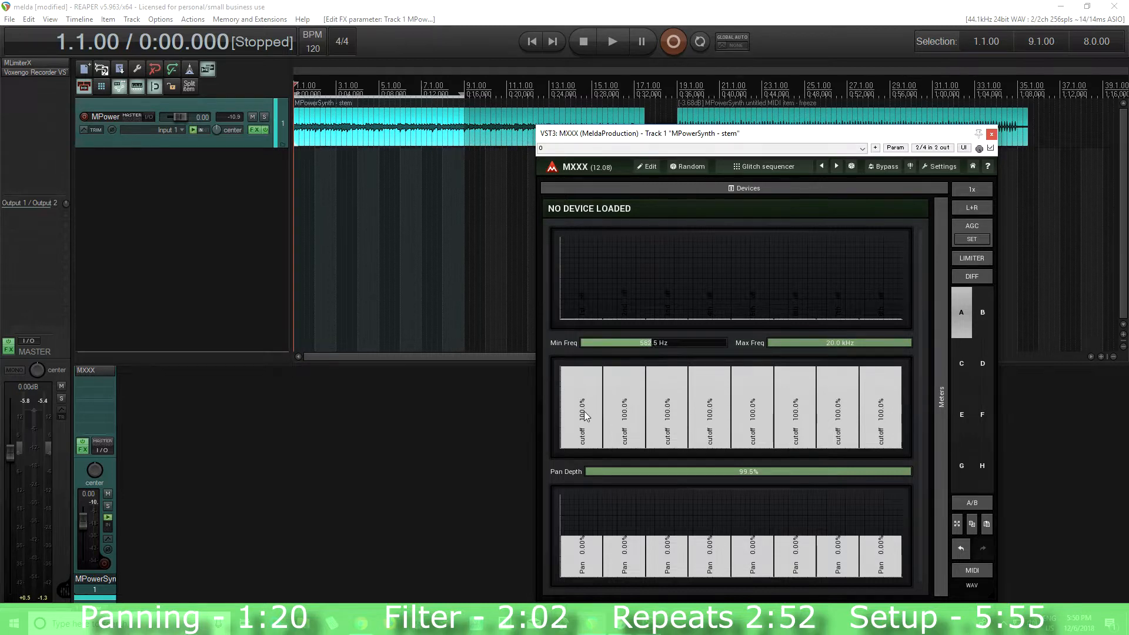
{"action": "left_click", "coordinate": [587, 388]}
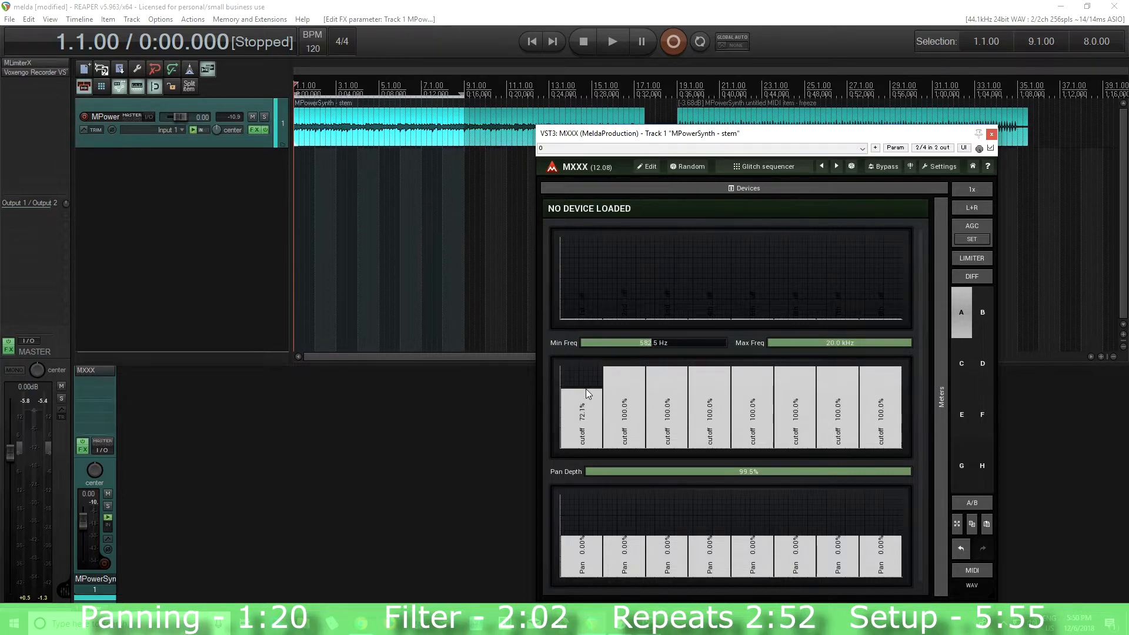
{"action": "left_click_drag", "start_coordinate": [585, 379], "coordinate": [632, 428]}
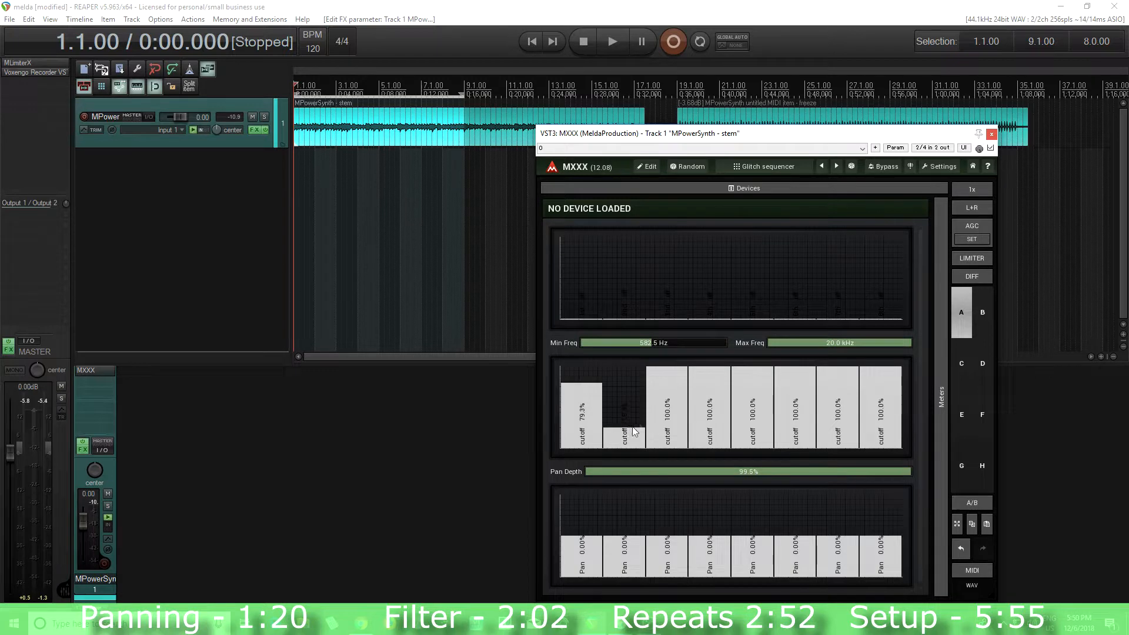
{"action": "mouse_move", "coordinate": [706, 400]}
{"action": "left_mouse_down"}
{"action": "mouse_move", "coordinate": [763, 401]}
{"action": "mouse_move", "coordinate": [793, 450]}
{"action": "mouse_move", "coordinate": [794, 437]}
{"action": "left_mouse_up"}
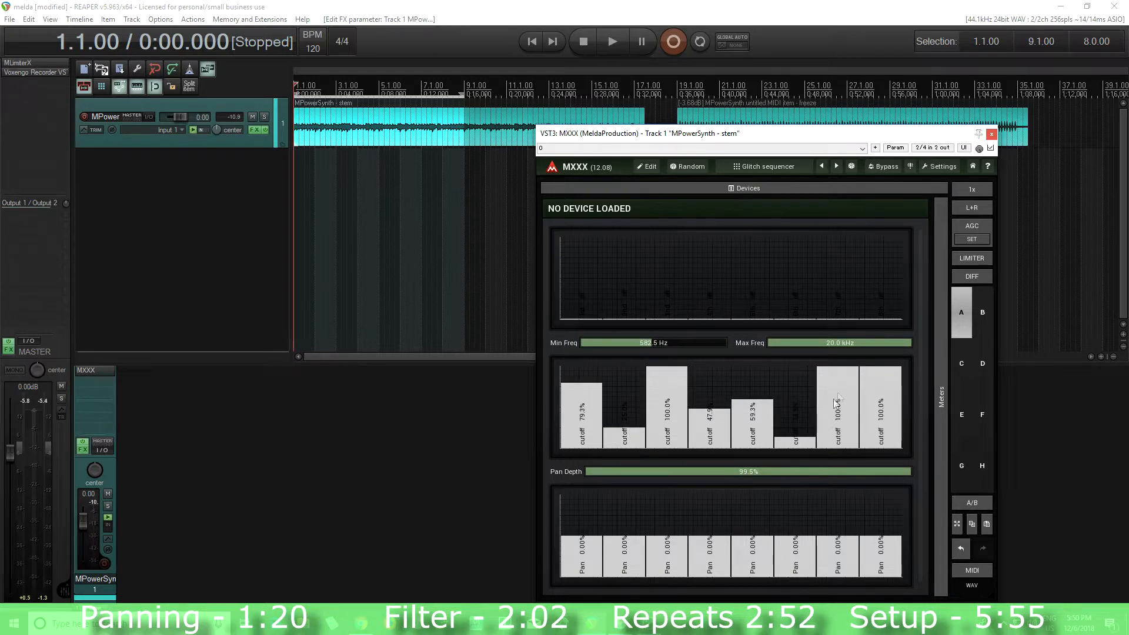
{"action": "left_click_drag", "start_coordinate": [869, 416], "coordinate": [881, 432]}
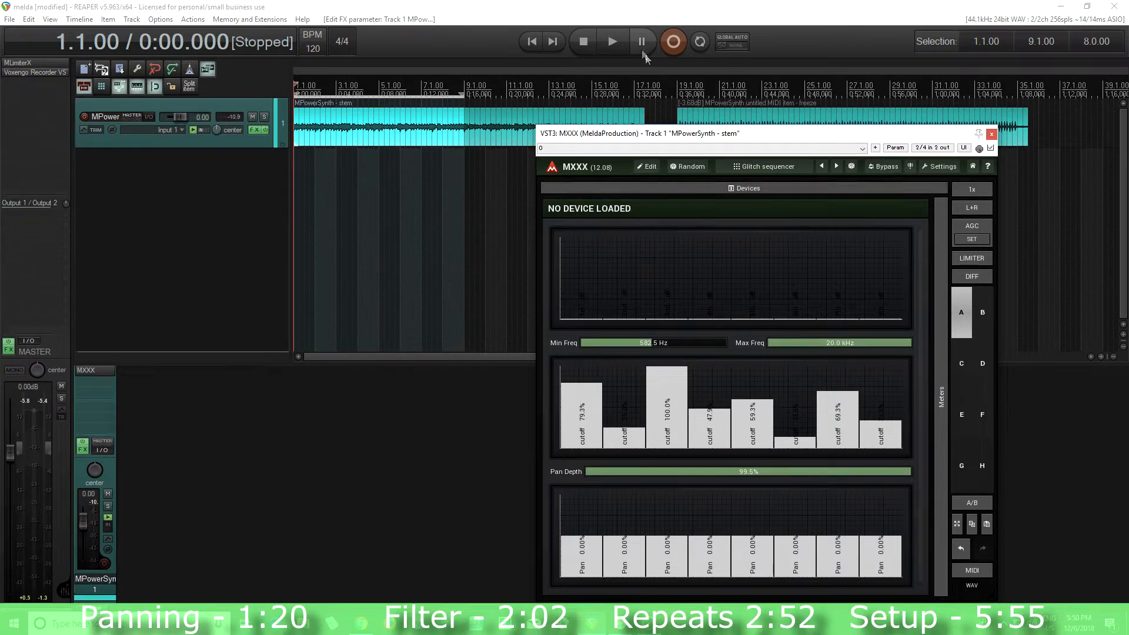
Step: During playback, set cutoff steps 1 and 8 to 100%, step 6 to 48.6% and step 3 low, and reset all eight to 100%
{"action": "left_click", "coordinate": [613, 46]}
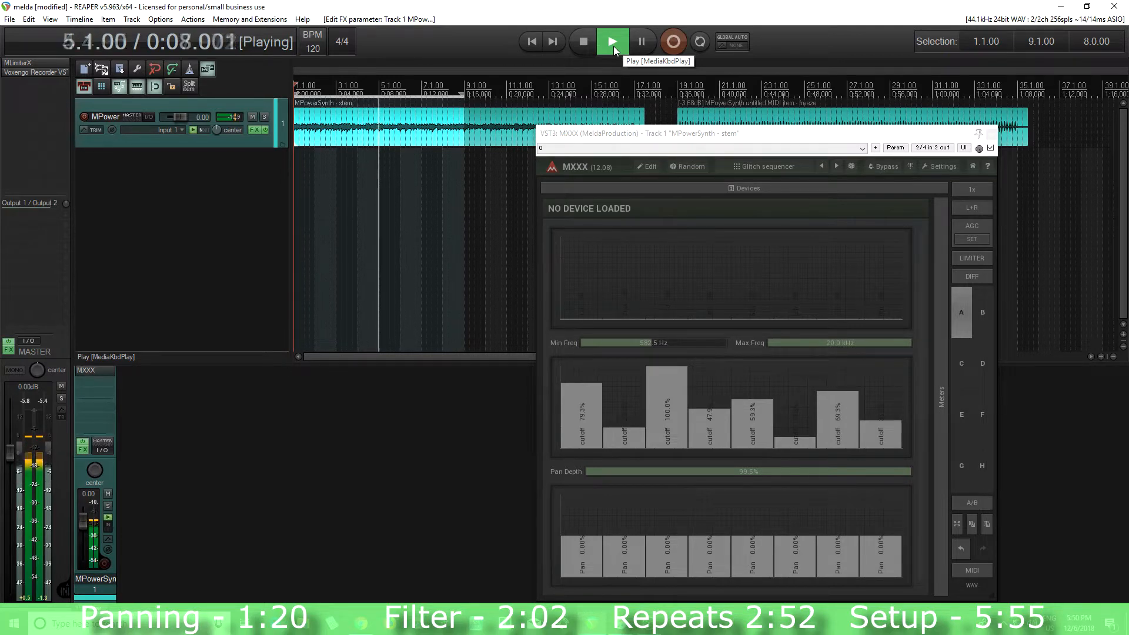
{"action": "left_click", "coordinate": [891, 374]}
{"action": "left_click_drag", "start_coordinate": [890, 374], "coordinate": [891, 365]}
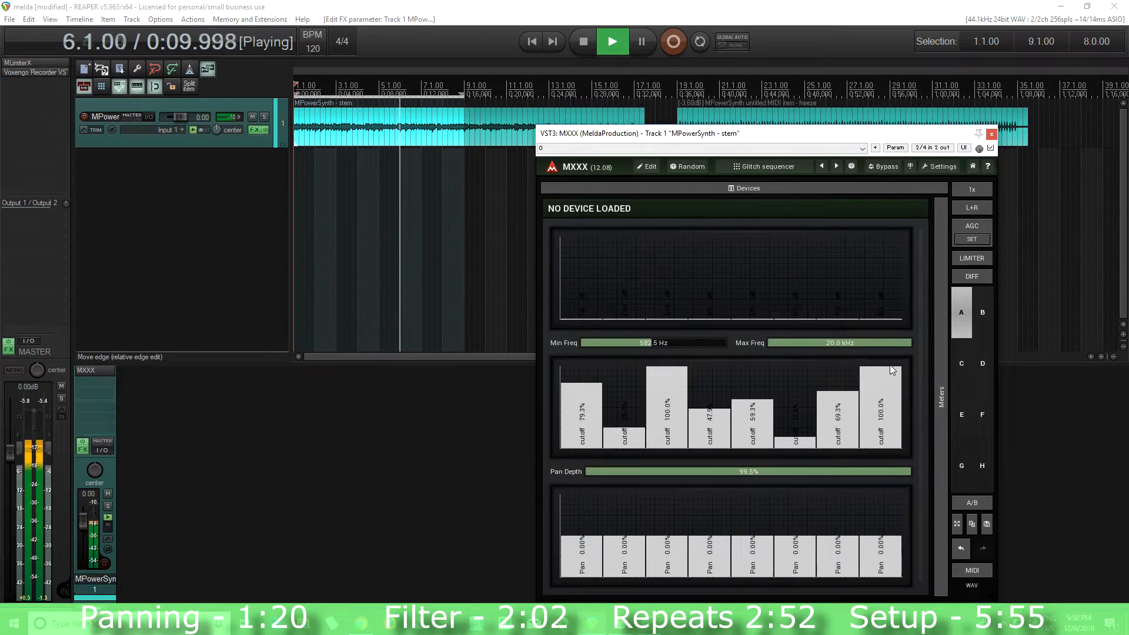
{"action": "left_click_drag", "start_coordinate": [795, 414], "coordinate": [795, 408]}
{"action": "left_click_drag", "start_coordinate": [666, 402], "coordinate": [666, 433]}
{"action": "left_click_drag", "start_coordinate": [585, 377], "coordinate": [584, 365]}
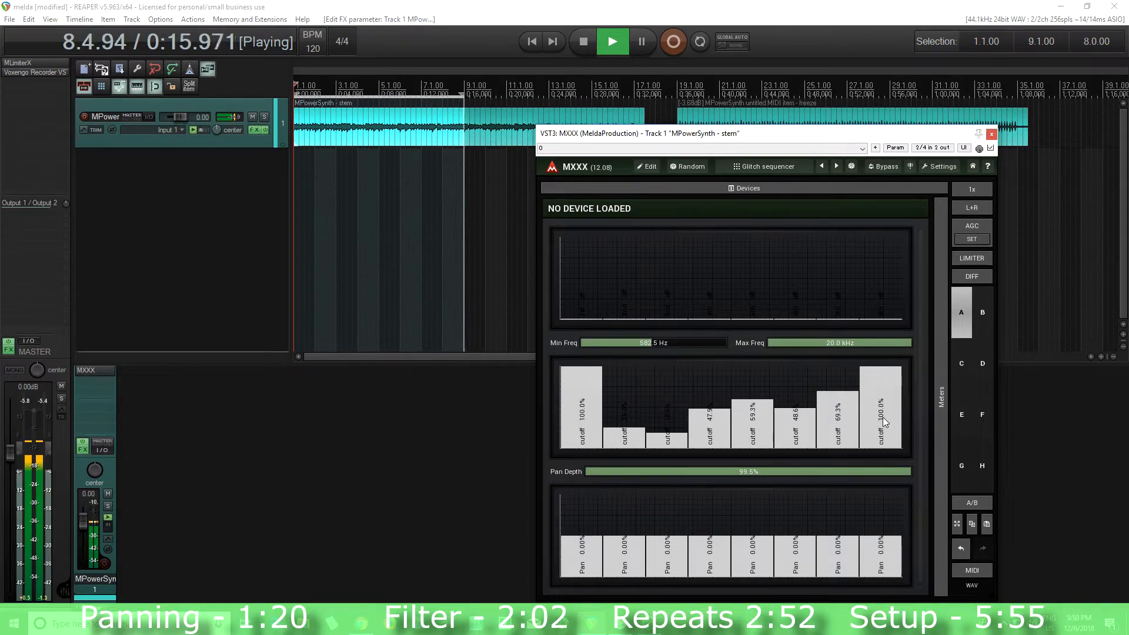
{"action": "left_click", "coordinate": [585, 43]}
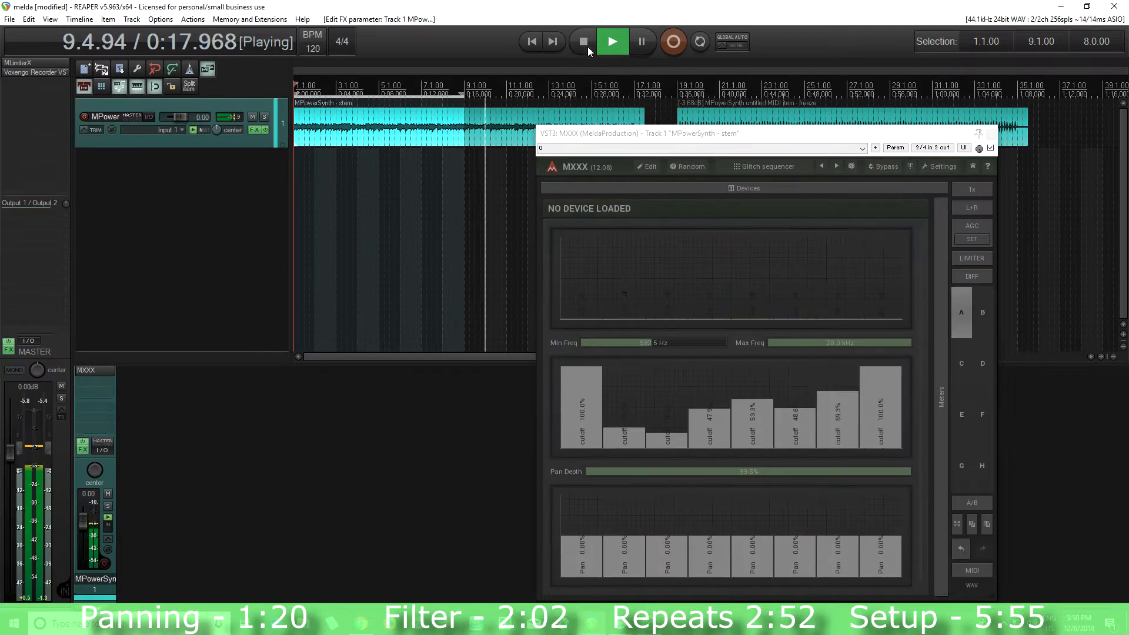
{"action": "left_click_drag", "start_coordinate": [624, 374], "coordinate": [889, 379]}
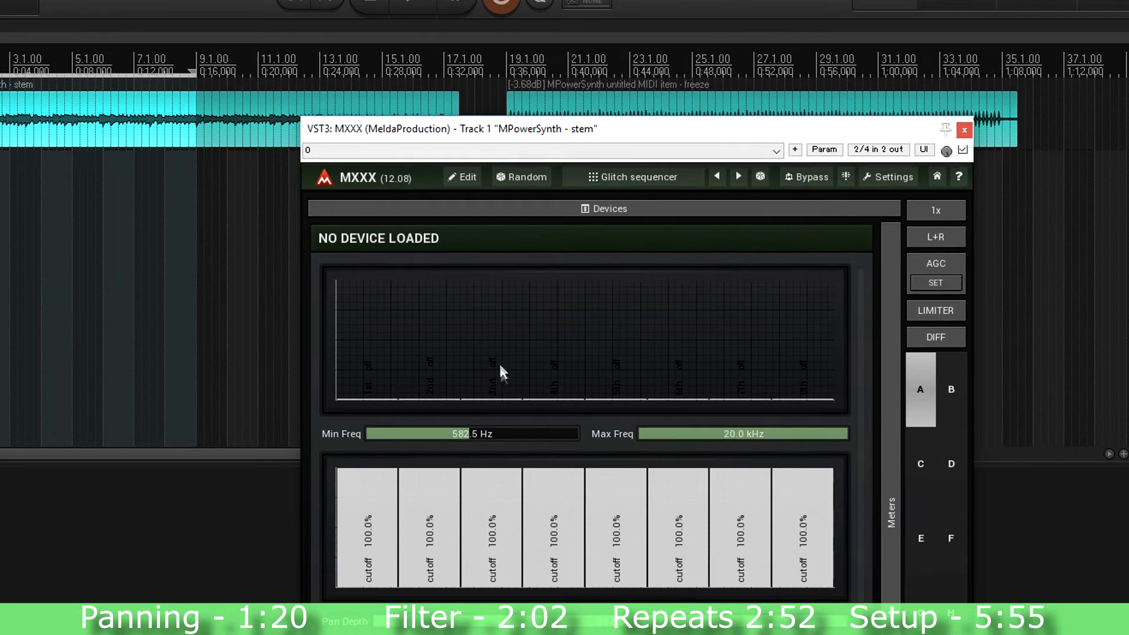
Step: Set repeat step 3 to 1/16t, step 5 to 1/8t and step 7 to 32, and audition the repeats
{"action": "left_click_drag", "start_coordinate": [512, 388], "coordinate": [508, 278]}
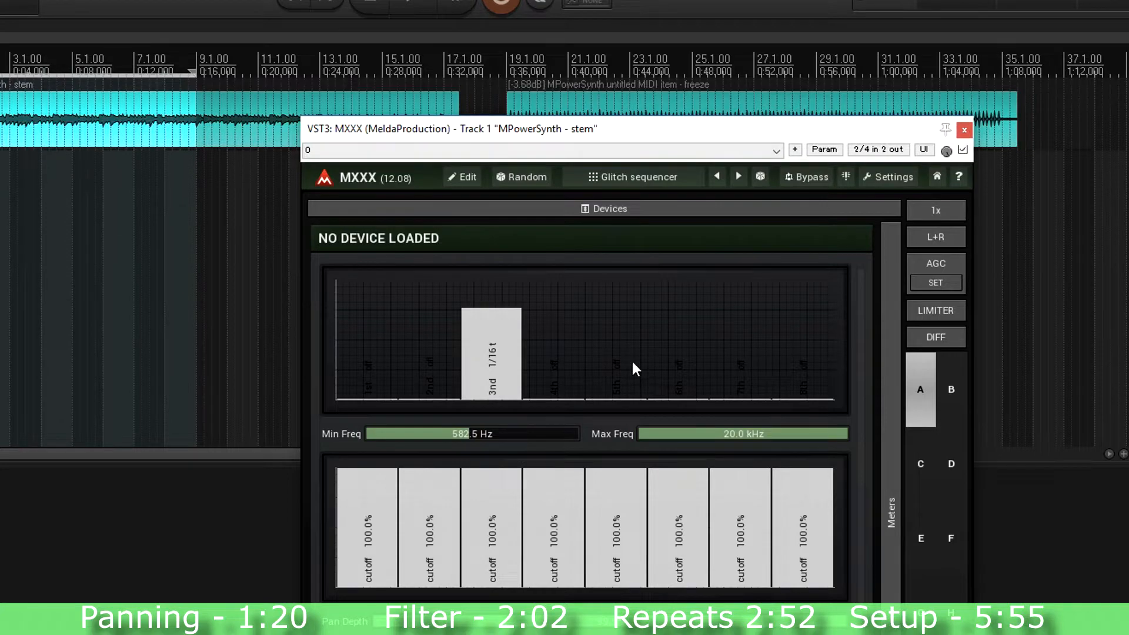
{"action": "left_click_drag", "start_coordinate": [749, 379], "coordinate": [749, 269]}
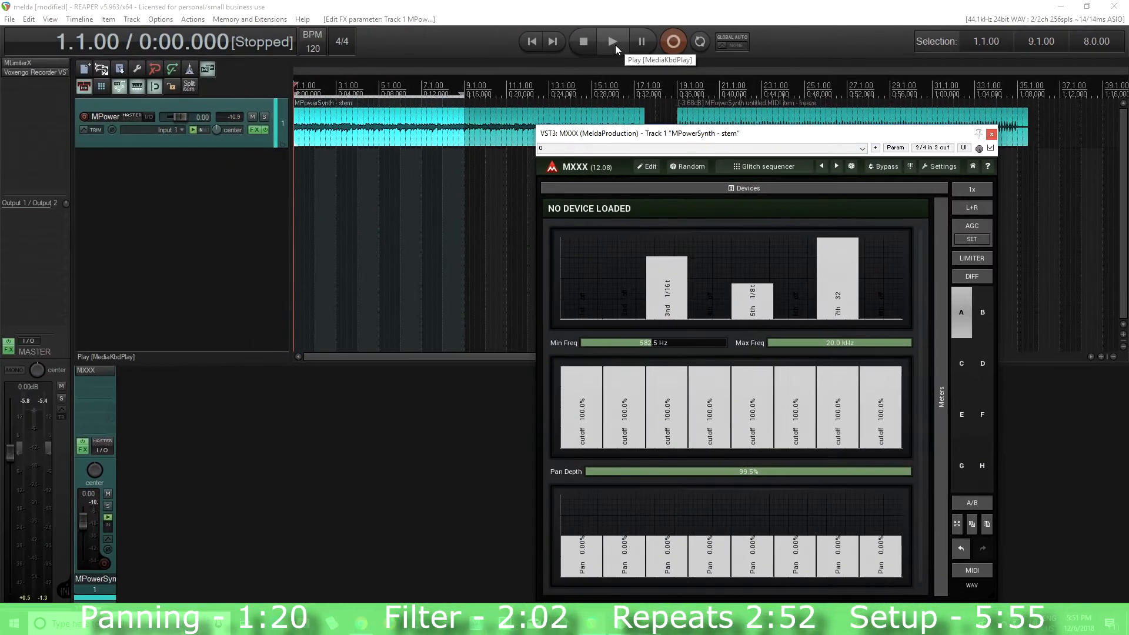
{"action": "left_click", "coordinate": [599, 40]}
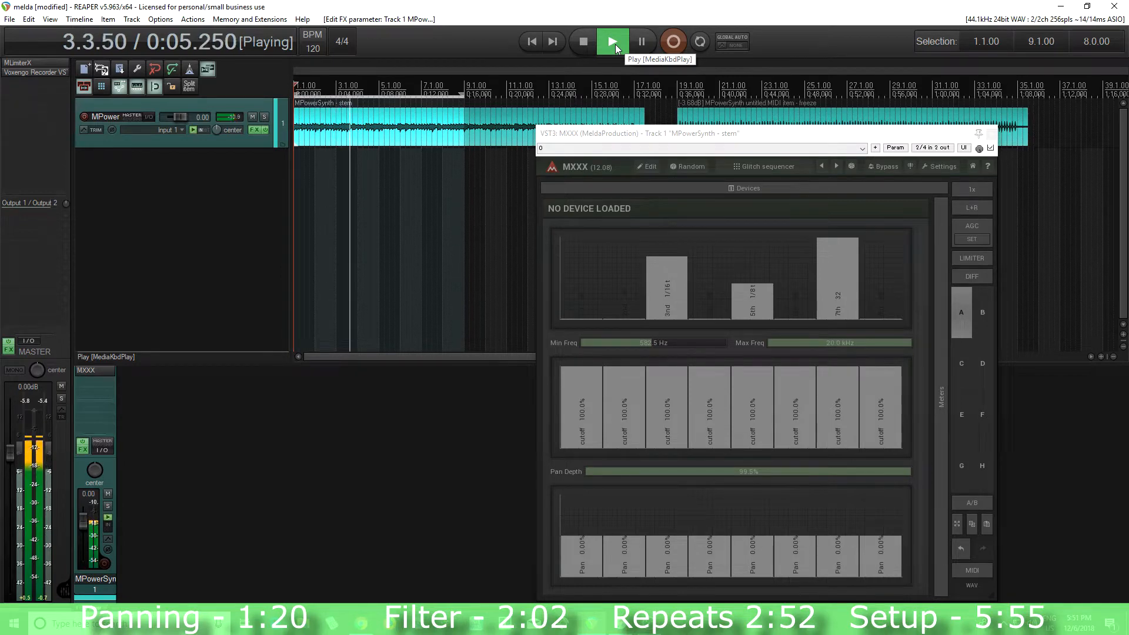
{"action": "left_click", "coordinate": [583, 42]}
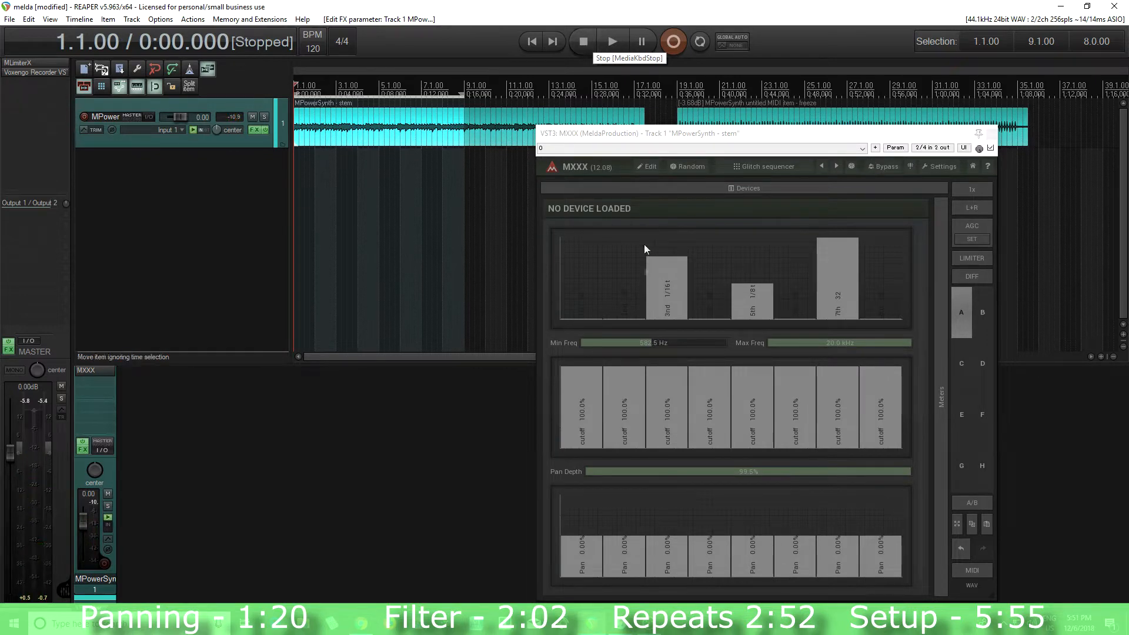
Step: Shape the cutoff pattern by setting step 4 to 65.7% and lowering steps 2 and 8 well below 100%
{"action": "left_click_drag", "start_coordinate": [620, 400], "coordinate": [616, 416]}
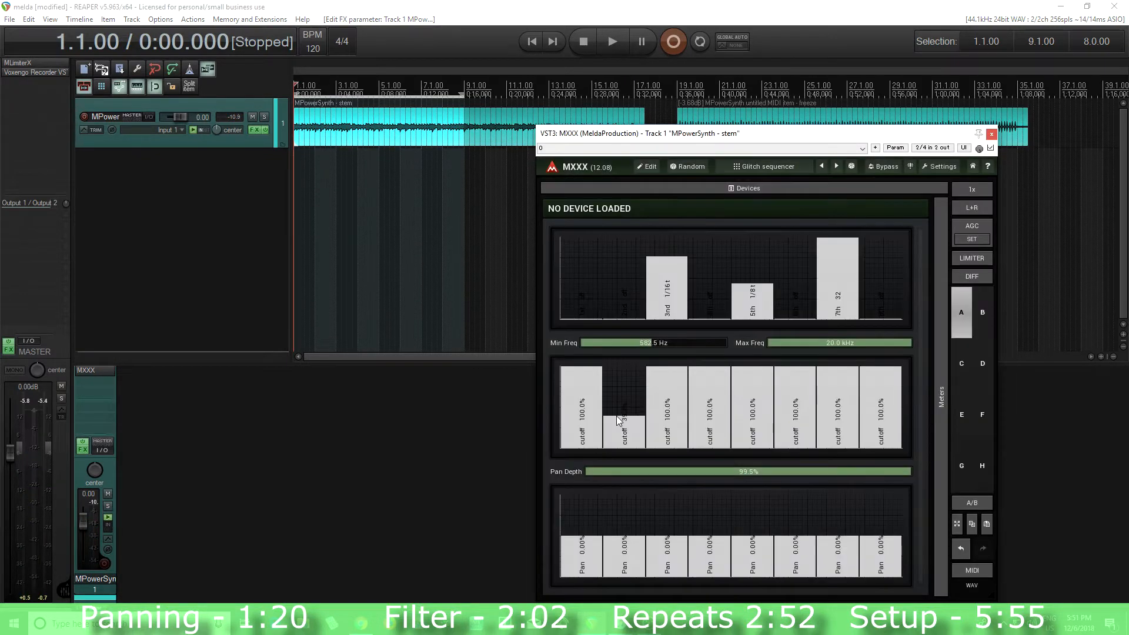
{"action": "left_click_drag", "start_coordinate": [716, 404], "coordinate": [710, 418]}
{"action": "left_click", "coordinate": [712, 394]}
{"action": "left_click", "coordinate": [874, 424]}
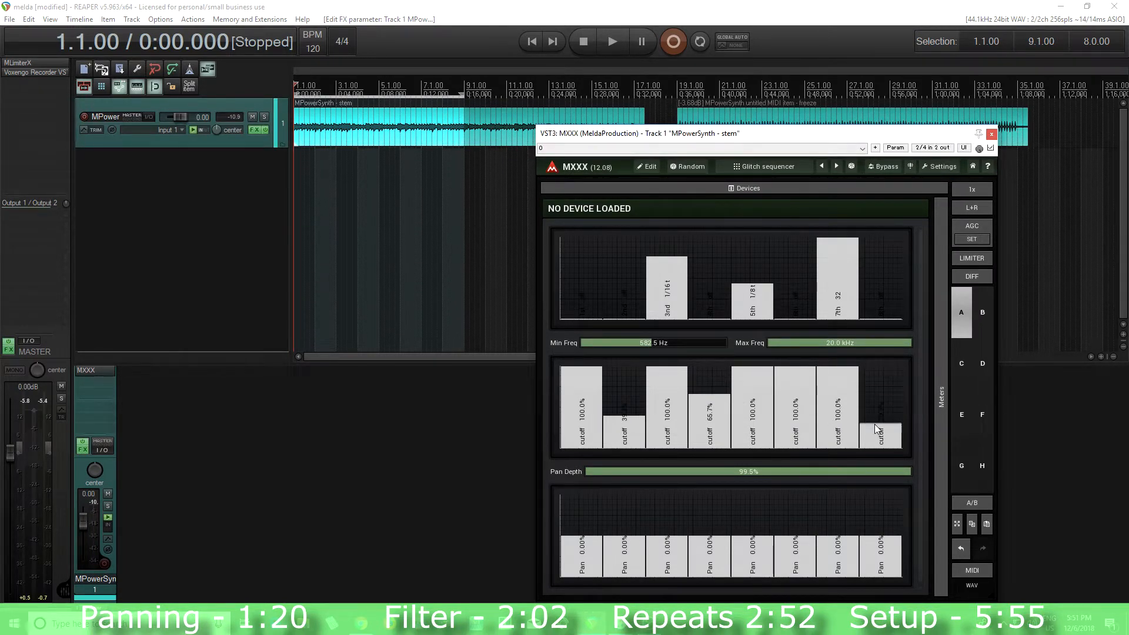
Step: Set pan steps 2 and 7 to +100% and steps 5 and 8 to the minimum, and audition the combined pattern
{"action": "left_click", "coordinate": [621, 496]}
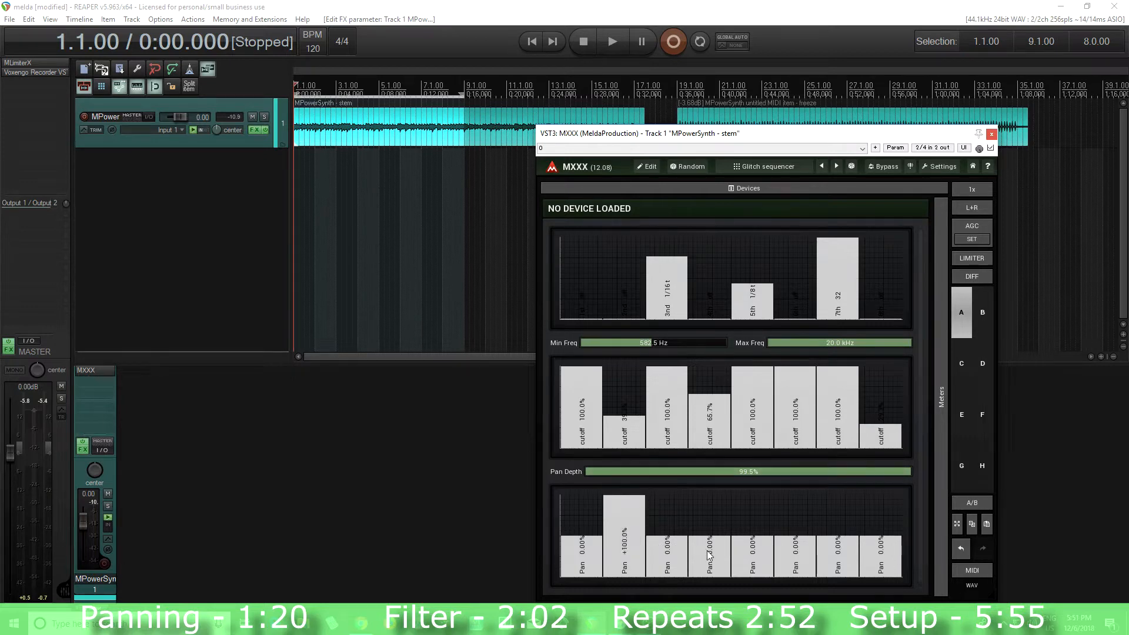
{"action": "left_click_drag", "start_coordinate": [750, 555], "coordinate": [760, 593]}
{"action": "left_click_drag", "start_coordinate": [829, 544], "coordinate": [832, 492]}
{"action": "left_click_drag", "start_coordinate": [882, 550], "coordinate": [894, 601]}
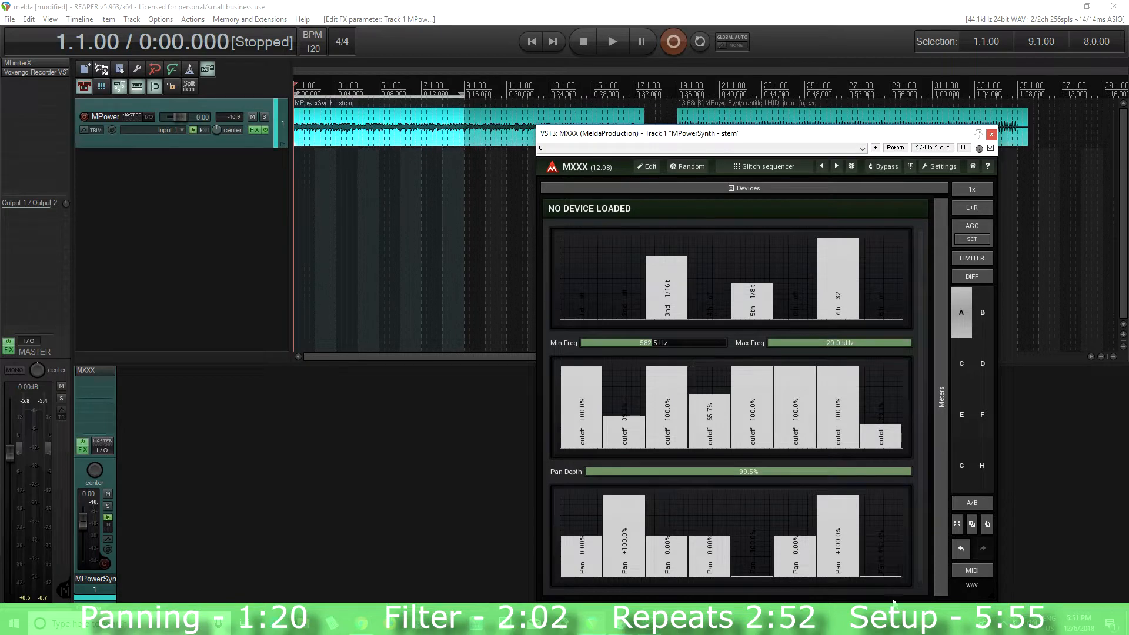
{"action": "left_click", "coordinate": [625, 43]}
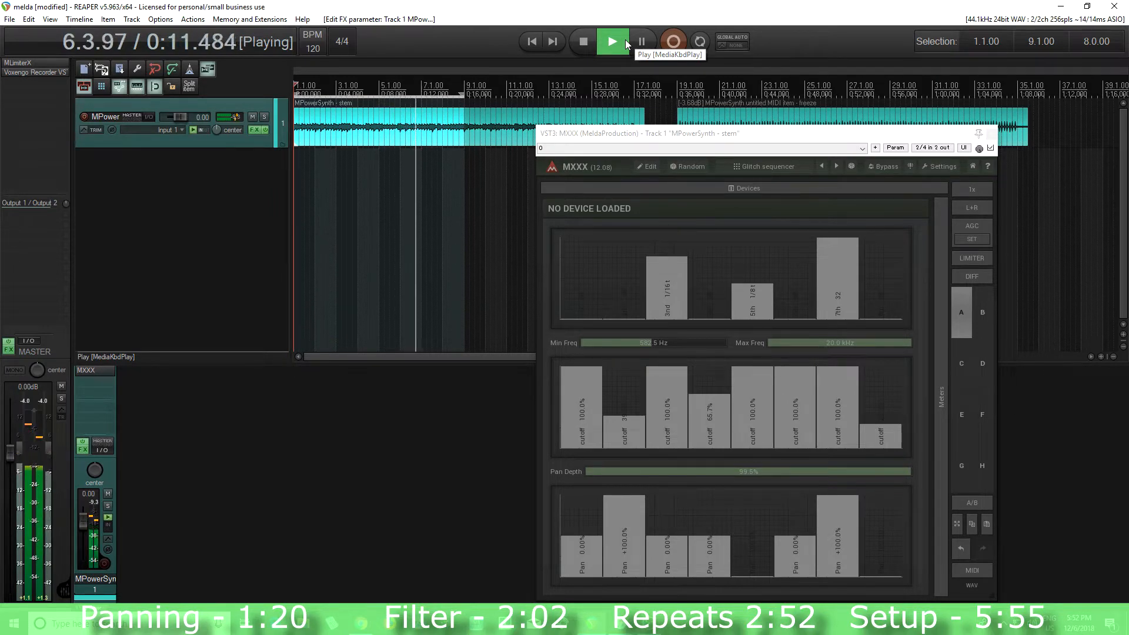
{"action": "left_click", "coordinate": [584, 33]}
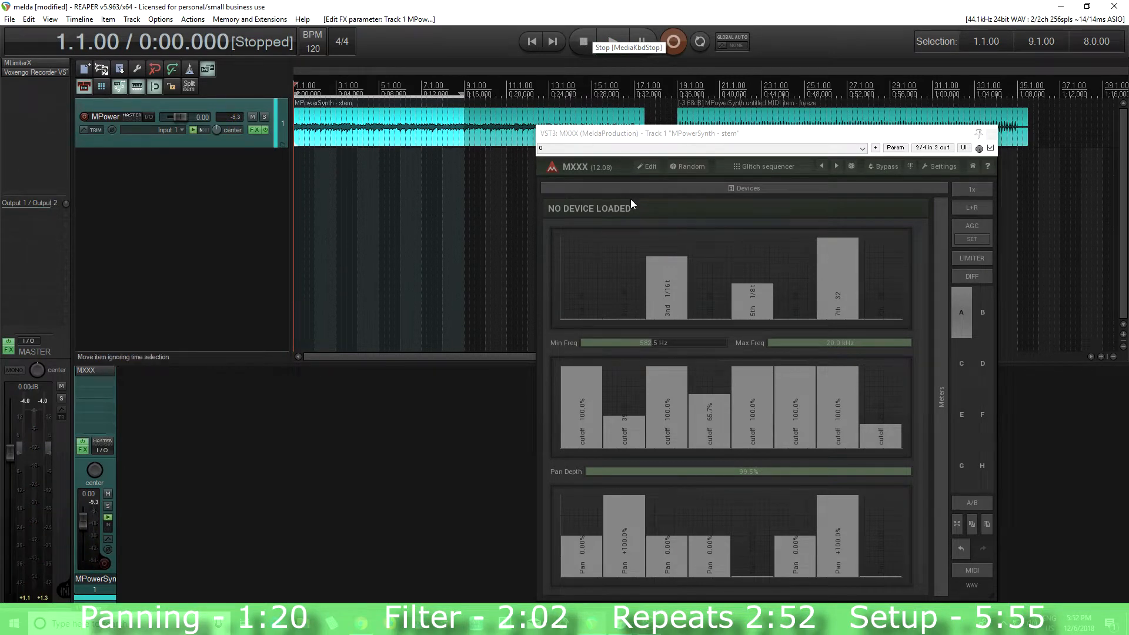
Step: Compare the synth stem from bar 1 with MXXX bypassed and with it active
{"action": "left_click", "coordinate": [883, 166]}
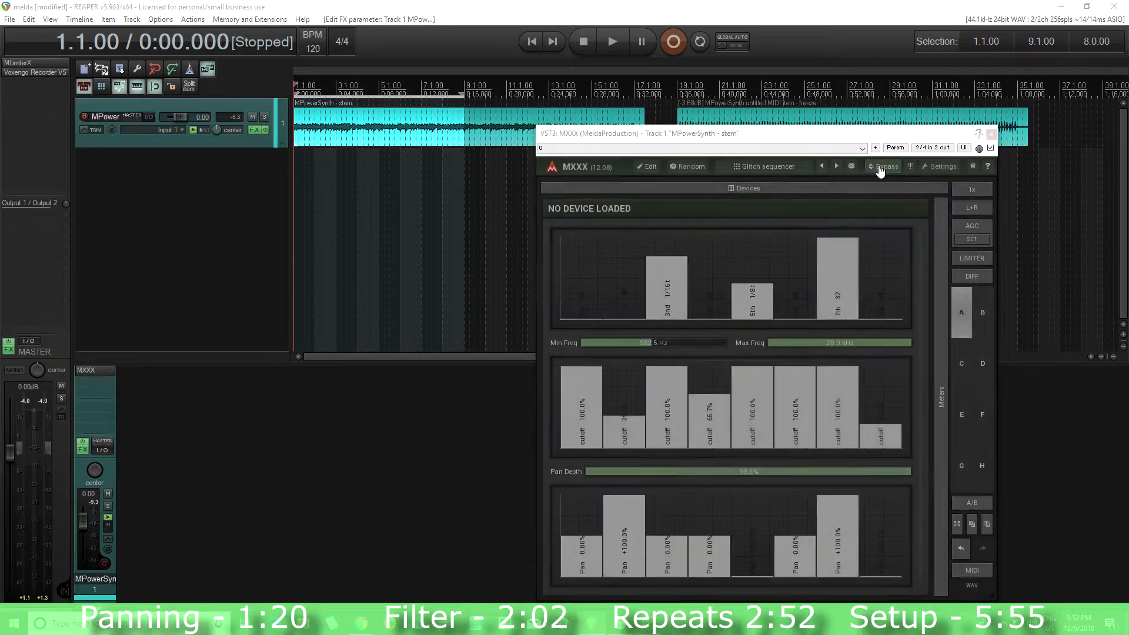
{"action": "left_click", "coordinate": [625, 46]}
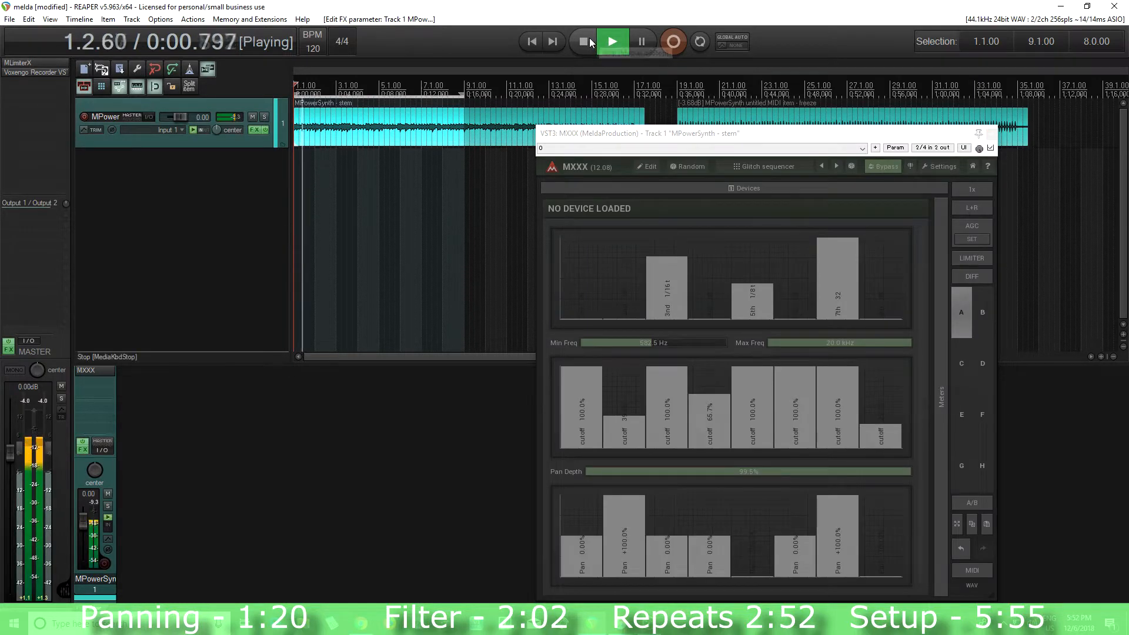
{"action": "left_click", "coordinate": [591, 42]}
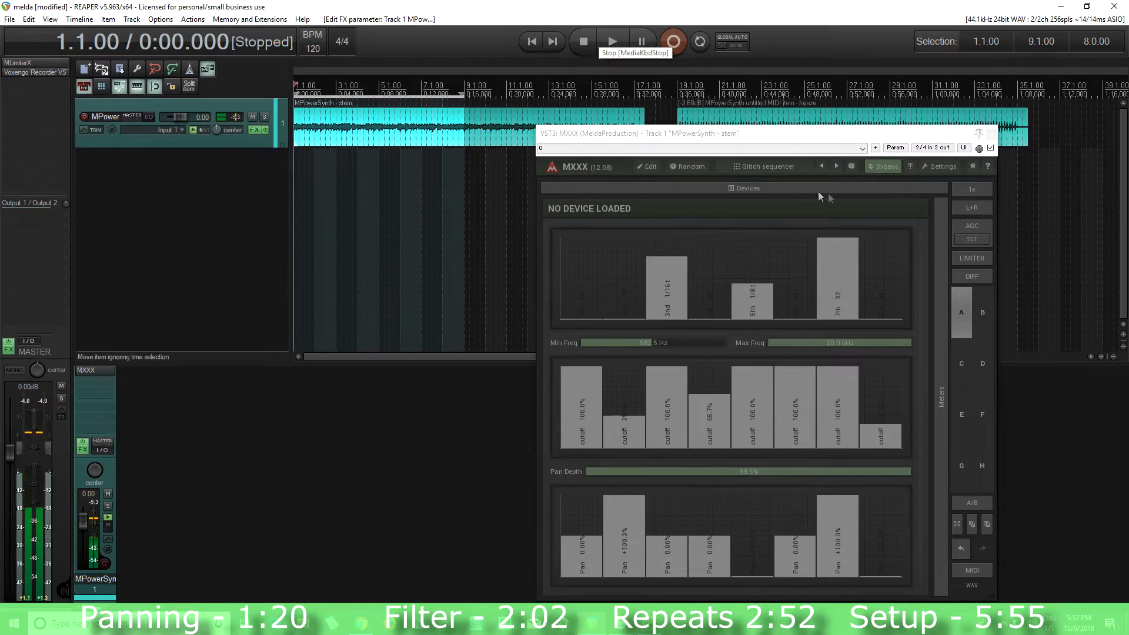
{"action": "left_click", "coordinate": [889, 167]}
{"action": "left_click", "coordinate": [622, 44]}
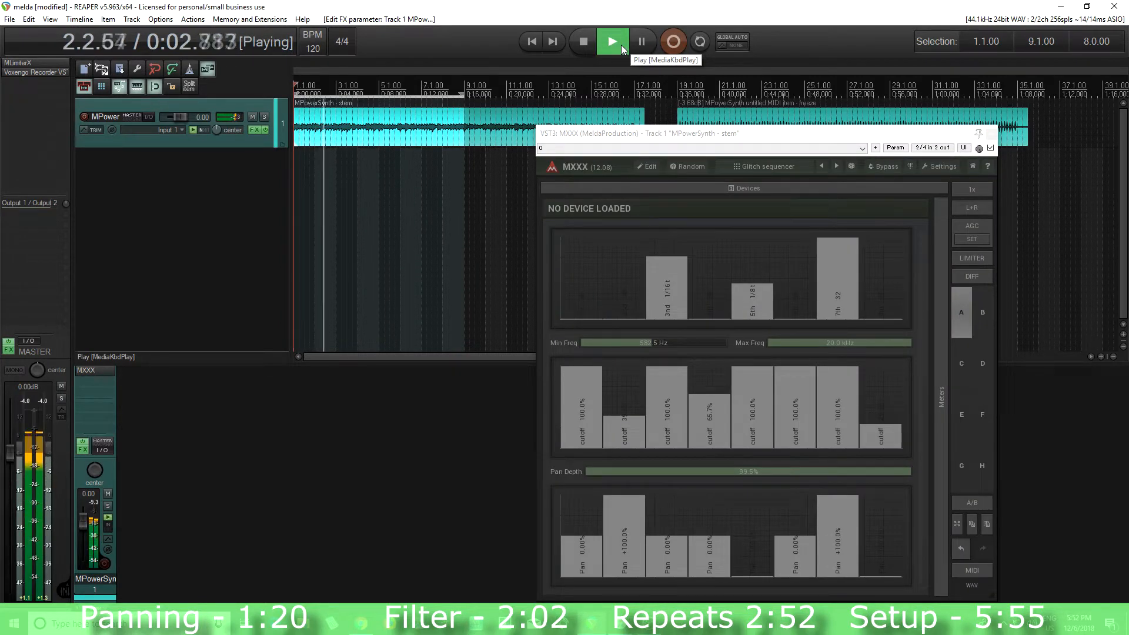
{"action": "left_click", "coordinate": [576, 43]}
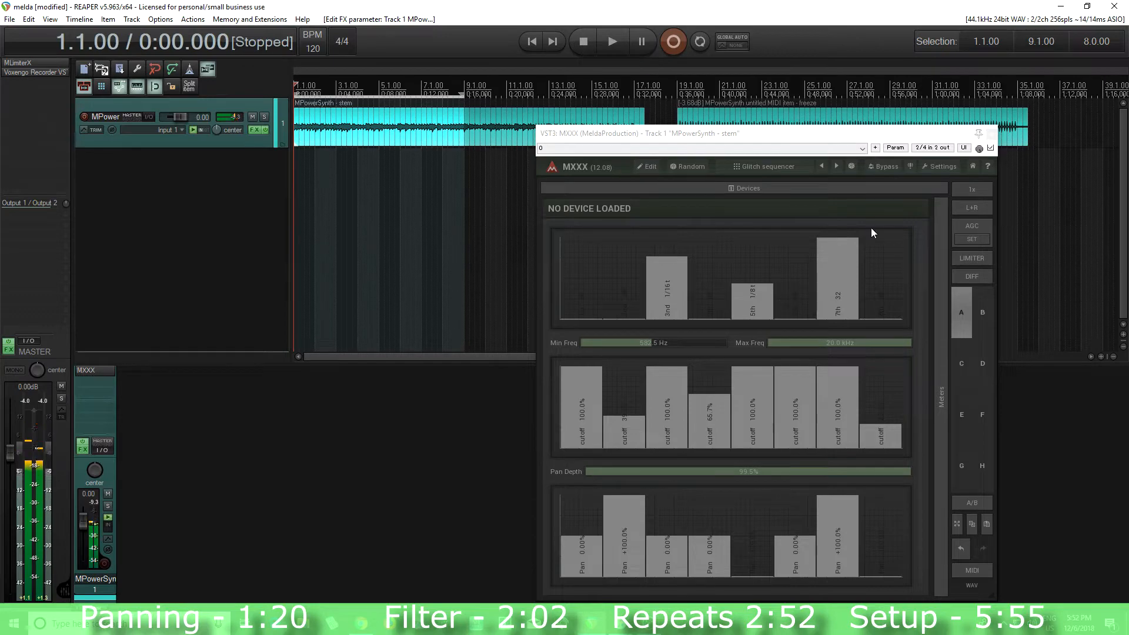
Step: Compare the second audio item from bar 19 with MXXX bypassed and active, keeping the plugin window clear of the item
{"action": "left_click", "coordinate": [678, 88]}
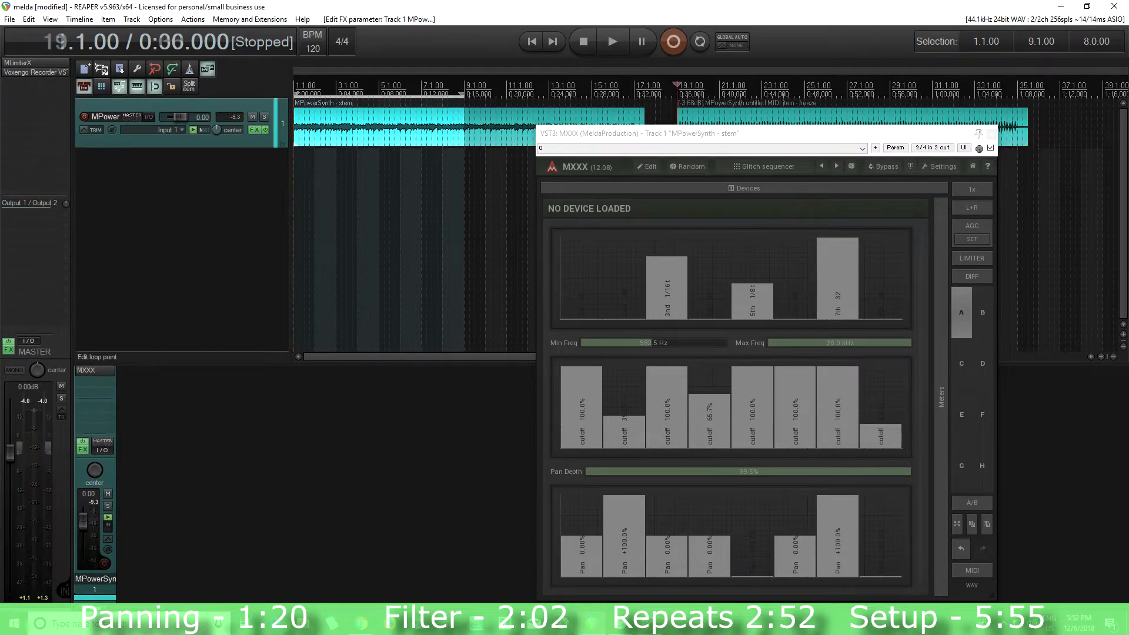
{"action": "left_click", "coordinate": [891, 168]}
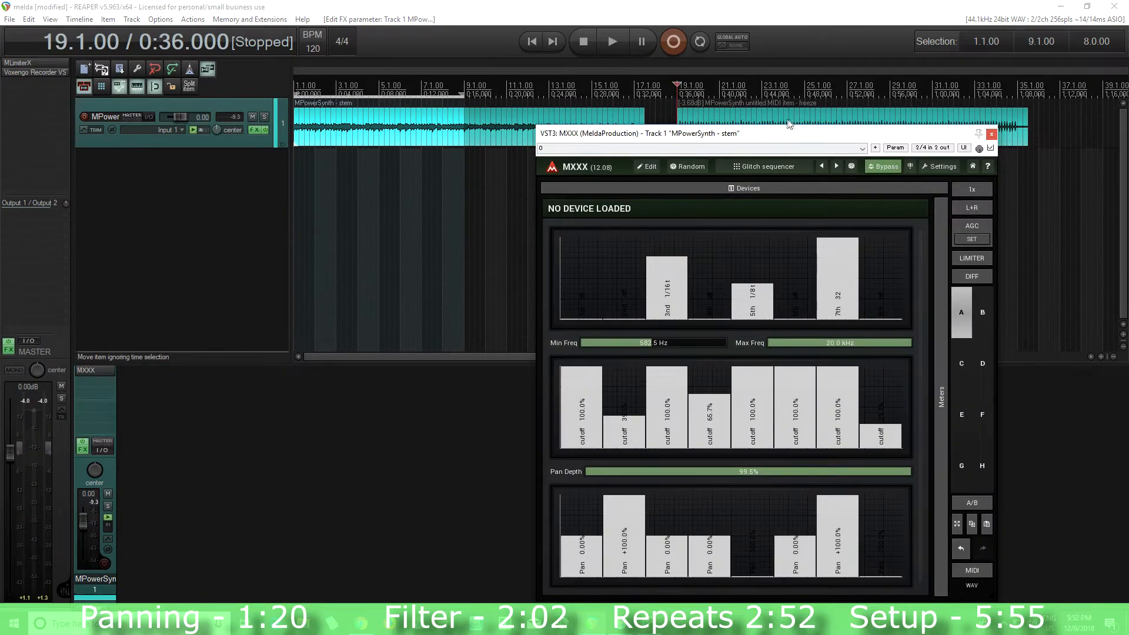
{"action": "left_click_drag", "start_coordinate": [765, 135], "coordinate": [370, 88]}
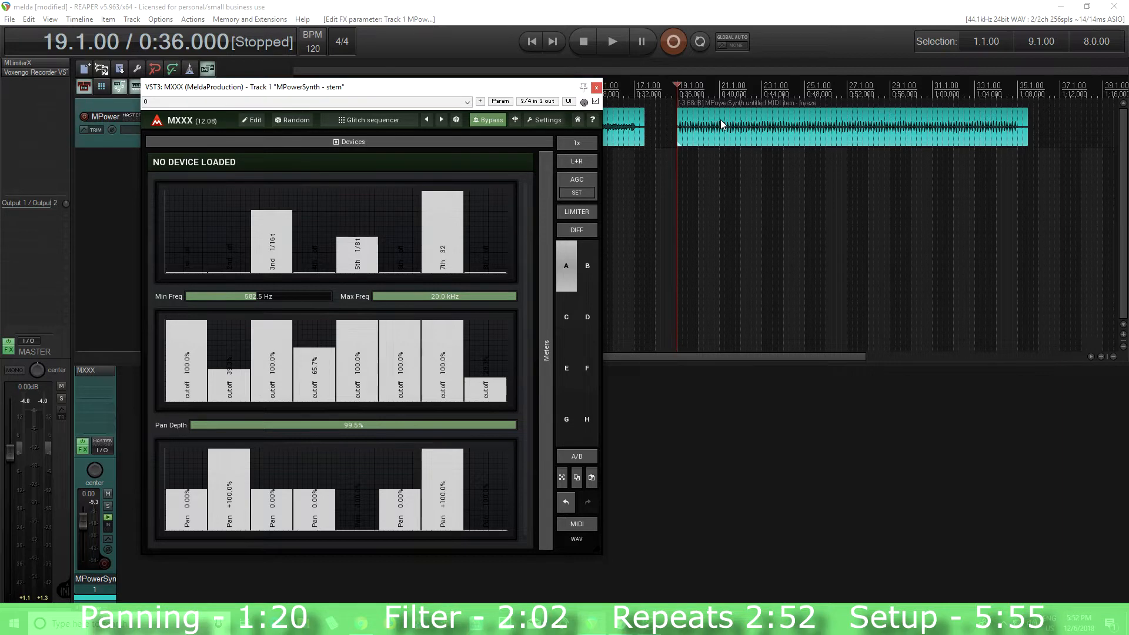
{"action": "left_click", "coordinate": [613, 41]}
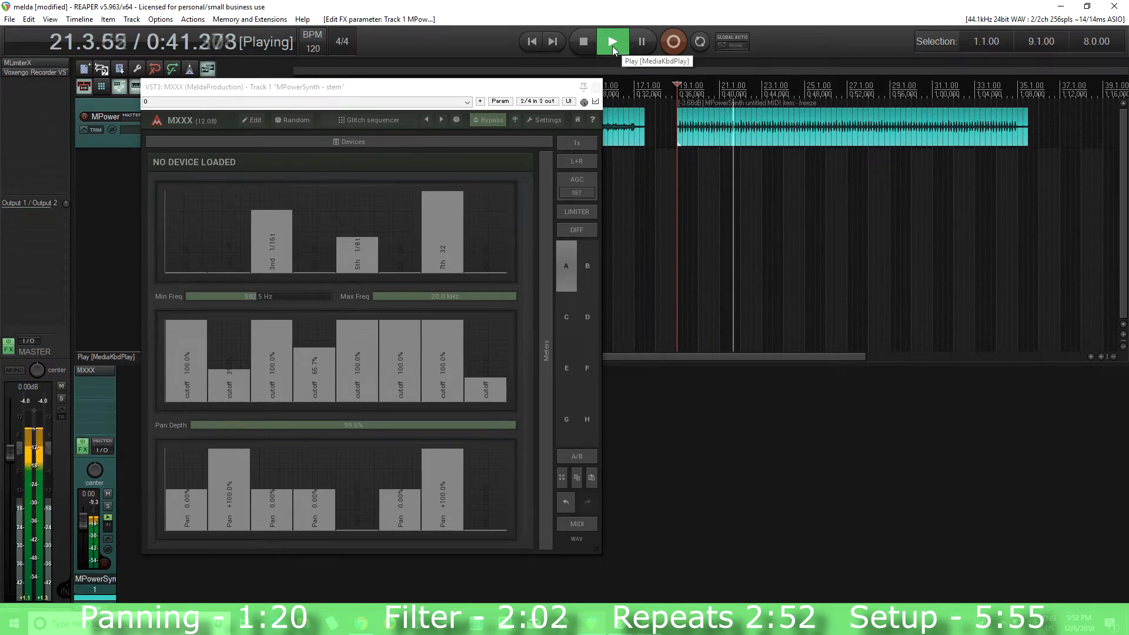
{"action": "left_click", "coordinate": [591, 48]}
{"action": "left_click", "coordinate": [499, 125]}
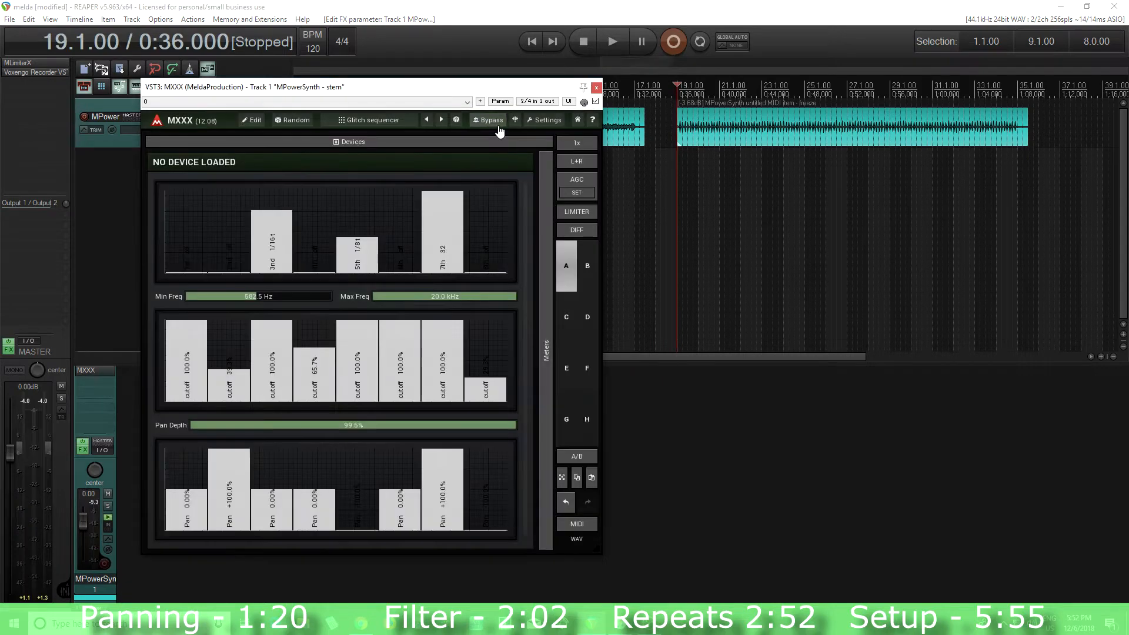
{"action": "left_click", "coordinate": [612, 41]}
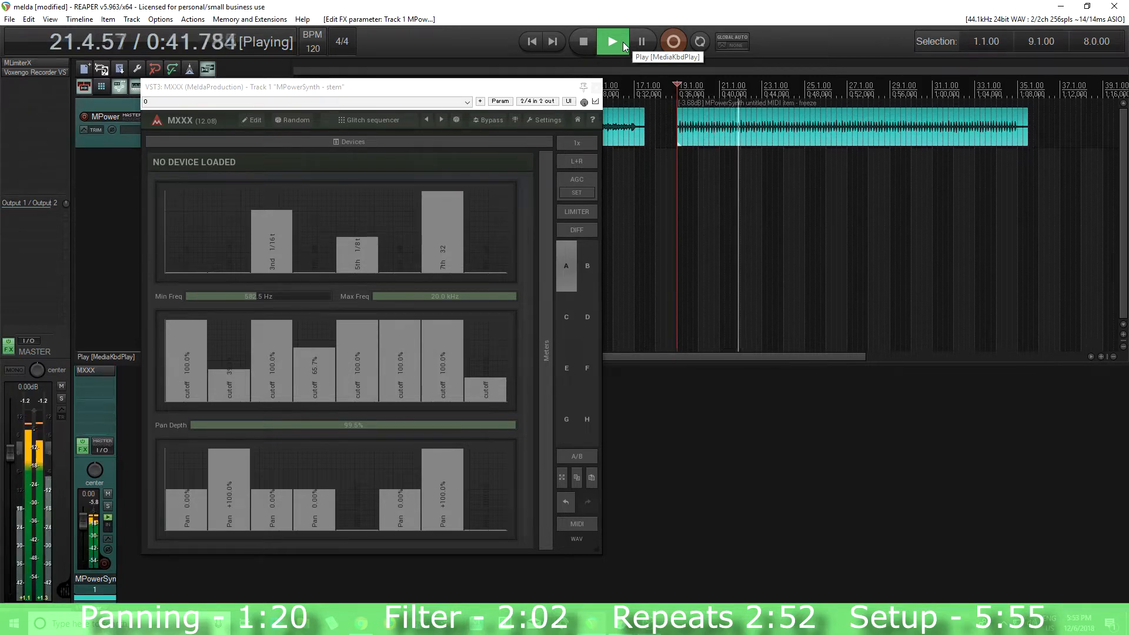
{"action": "left_click", "coordinate": [589, 39]}
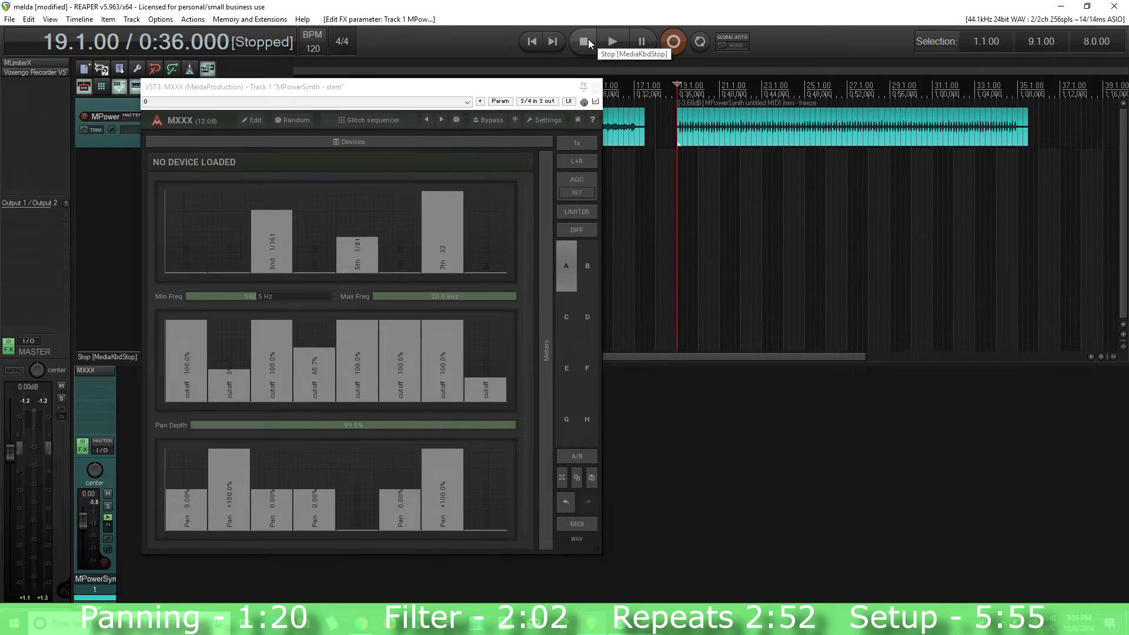
Step: Open the preset's edit view and inspect the Filter and Rhythm modules in the signal chain
{"action": "left_click", "coordinate": [259, 122]}
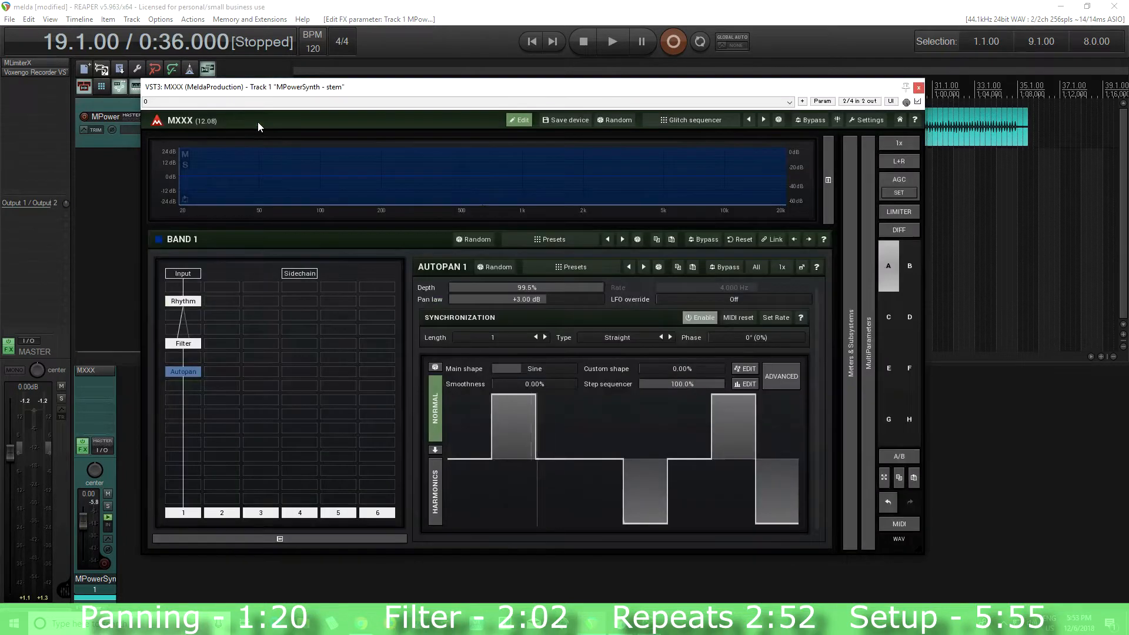
{"action": "left_click", "coordinate": [187, 346]}
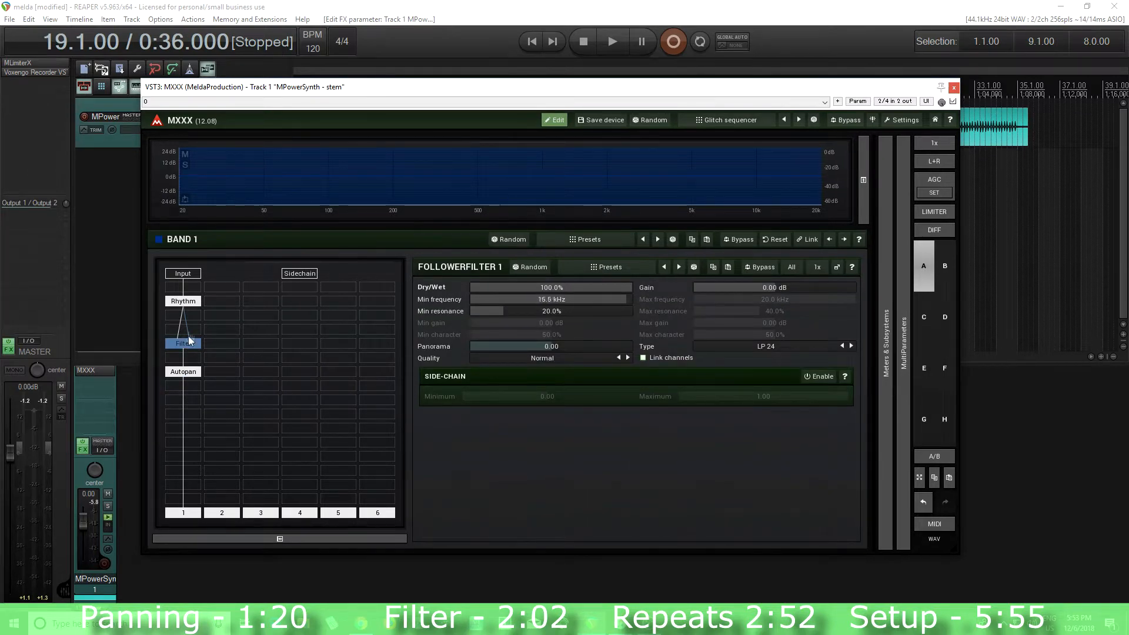
{"action": "left_click", "coordinate": [184, 302]}
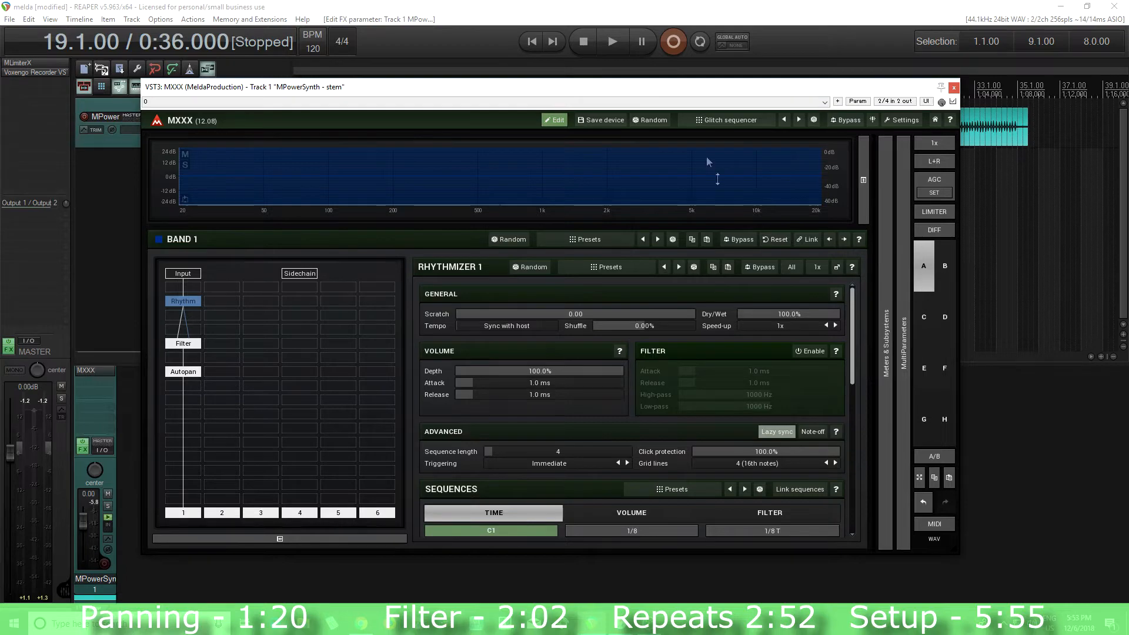
Step: Audition the second item with the Rhythmizer's Click protection at 100%, set it to 0% and audition again
{"action": "left_click_drag", "start_coordinate": [680, 93], "coordinate": [696, 151]}
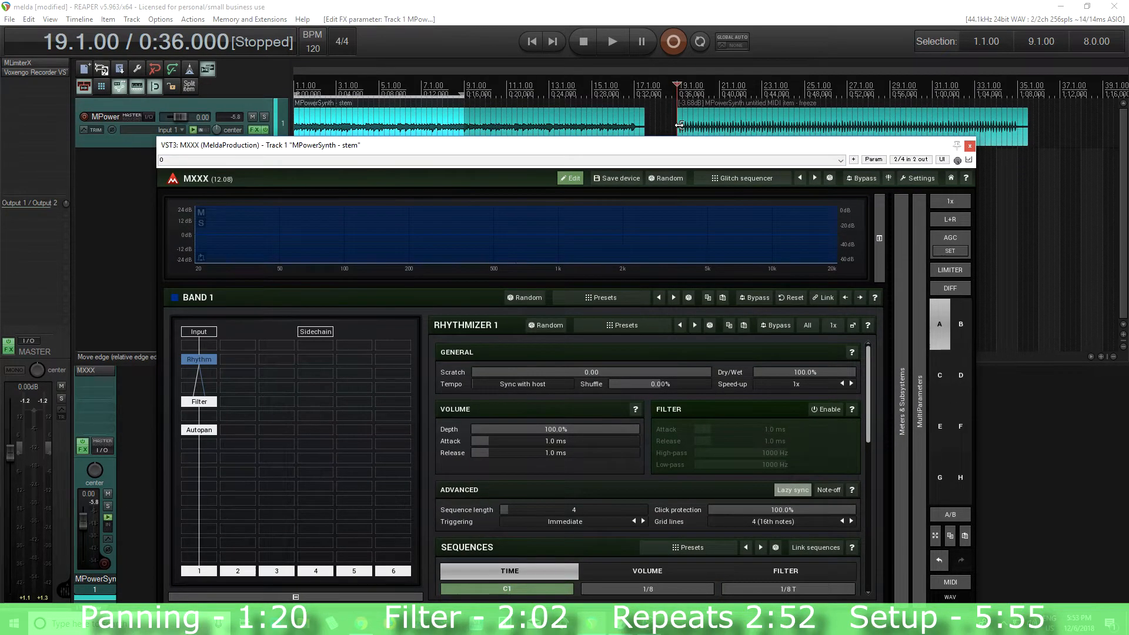
{"action": "mouse_move", "coordinate": [764, 510]}
{"action": "left_mouse_down"}
{"action": "mouse_move", "coordinate": [687, 510]}
{"action": "mouse_move", "coordinate": [765, 510]}
{"action": "left_mouse_up"}
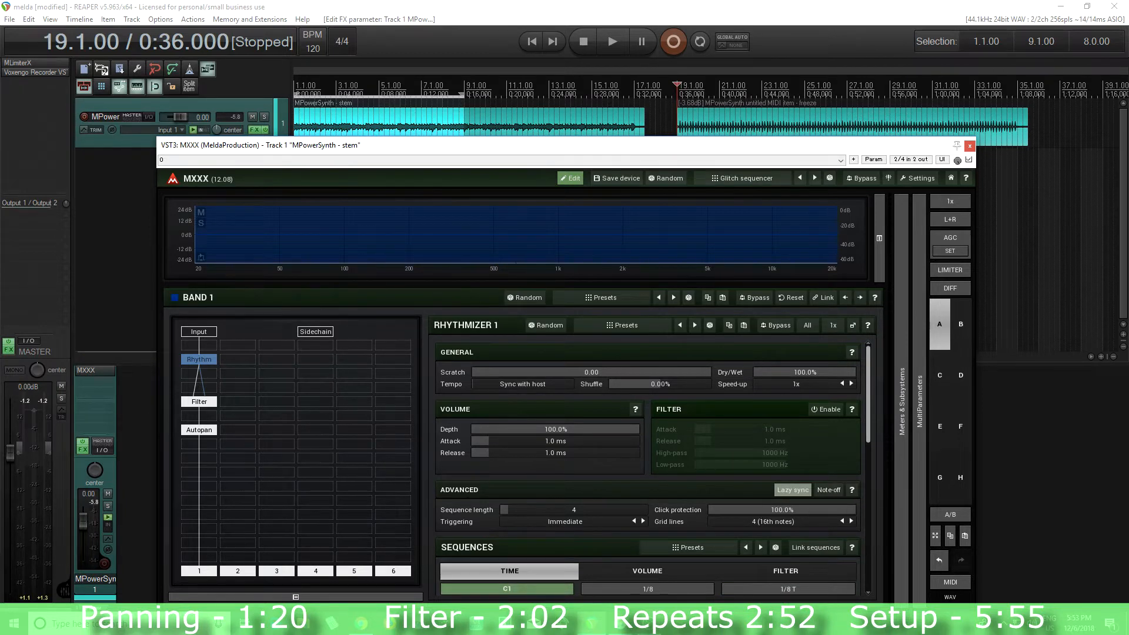
{"action": "left_click", "coordinate": [620, 43]}
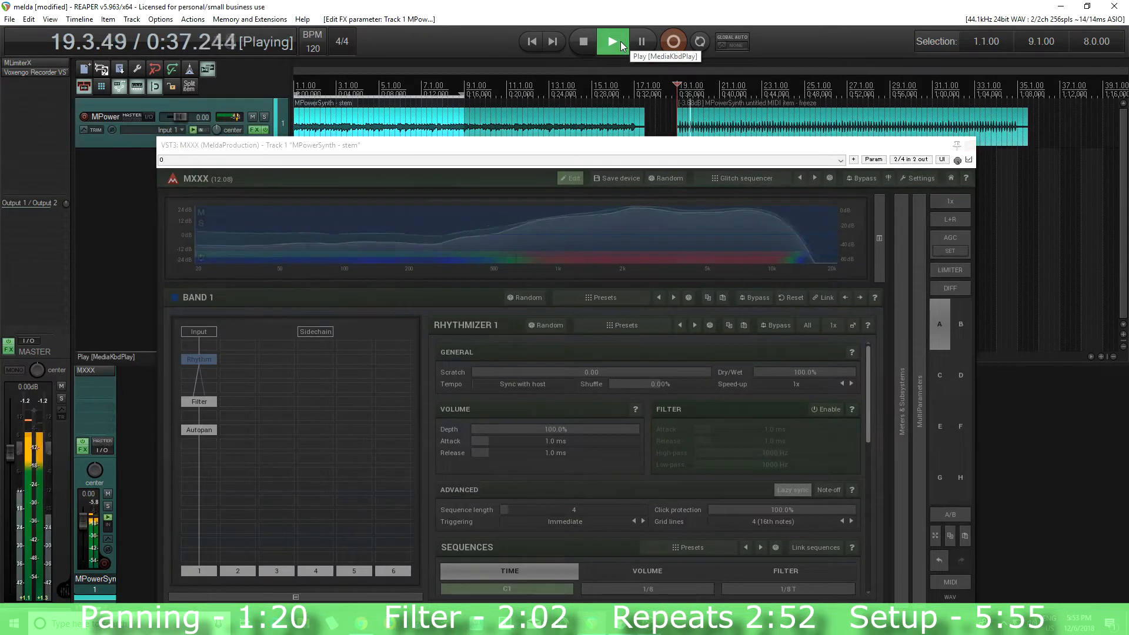
{"action": "left_click", "coordinate": [582, 42]}
{"action": "left_click_drag", "start_coordinate": [753, 509], "coordinate": [714, 510]}
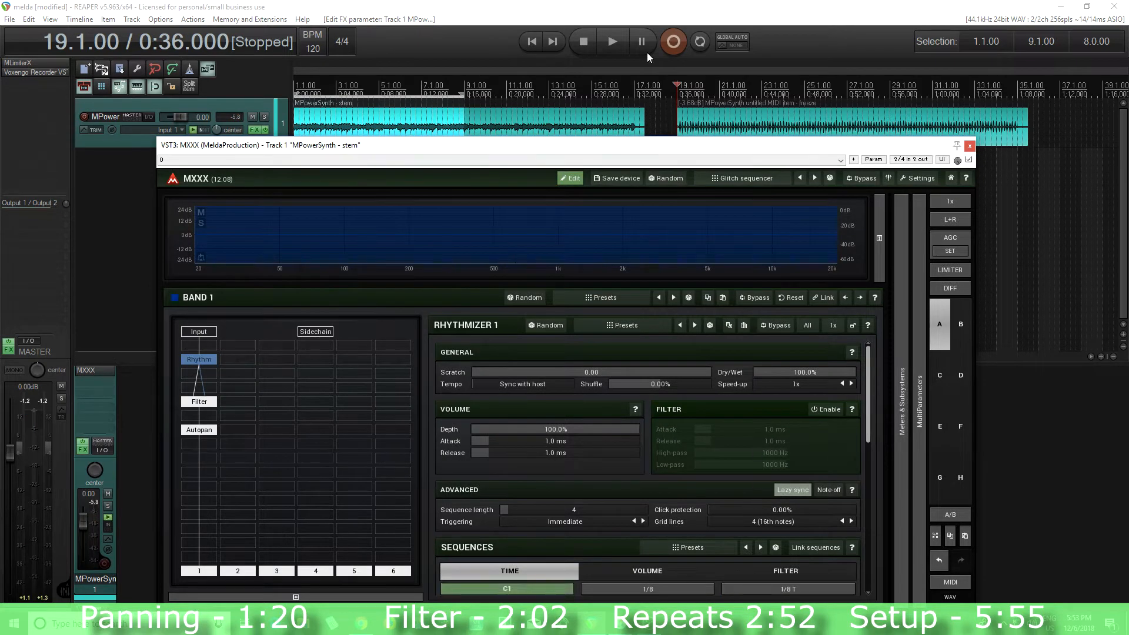
{"action": "left_click", "coordinate": [608, 38]}
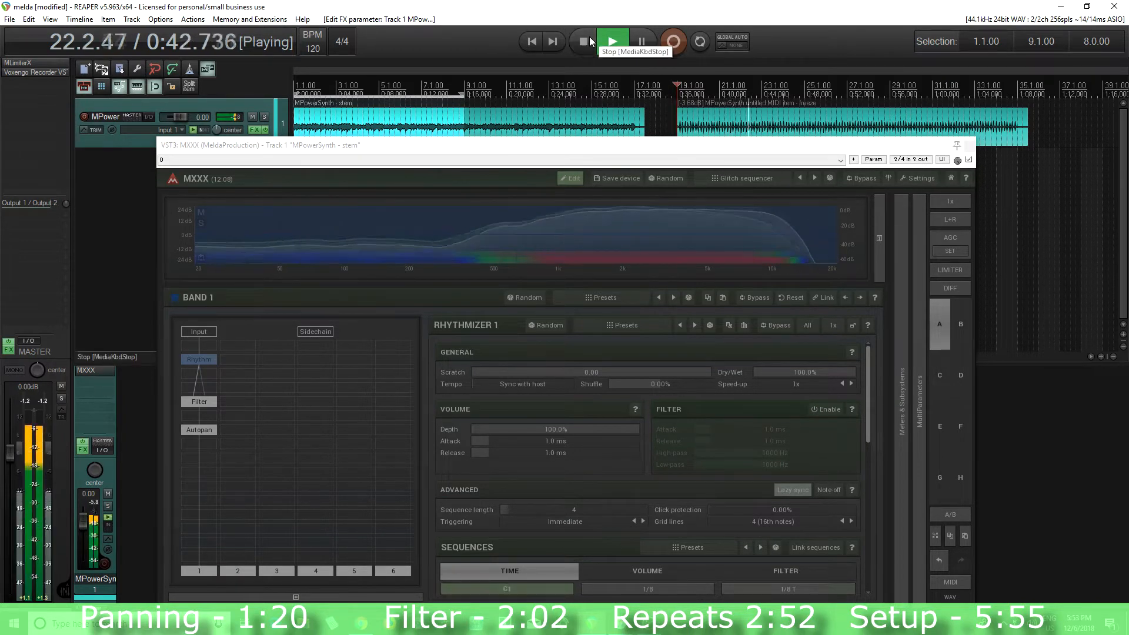
{"action": "left_click", "coordinate": [589, 37]}
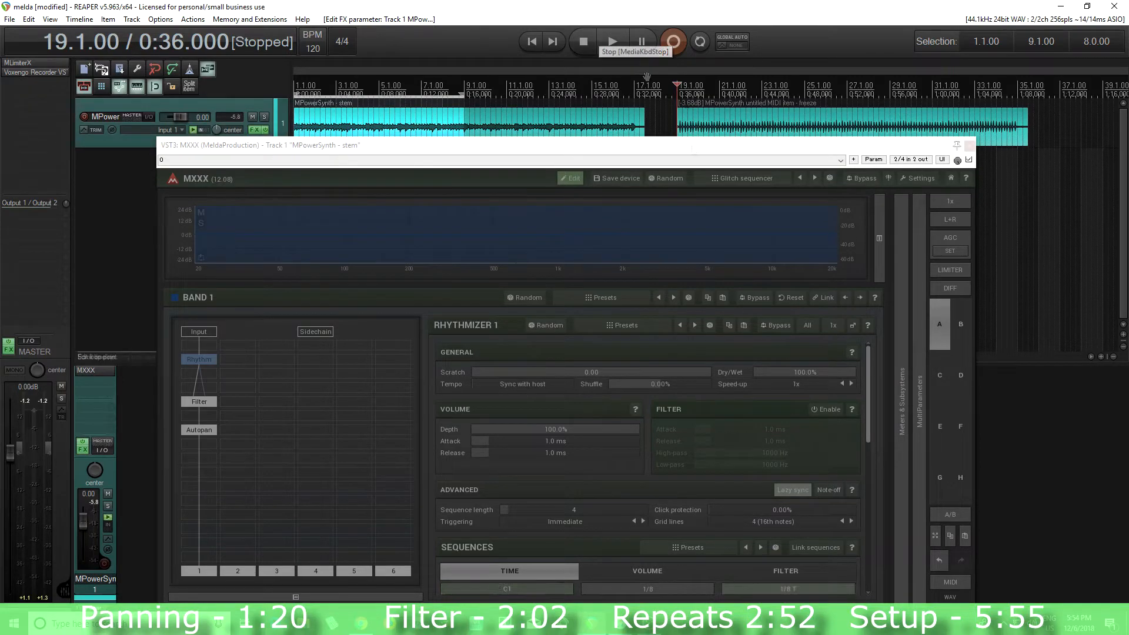
Step: Examine the Rhythmizer's time sequences and the modulators under Meters & Subsystems, and return to the simple device view
{"action": "left_click_drag", "start_coordinate": [693, 146], "coordinate": [711, 63]}
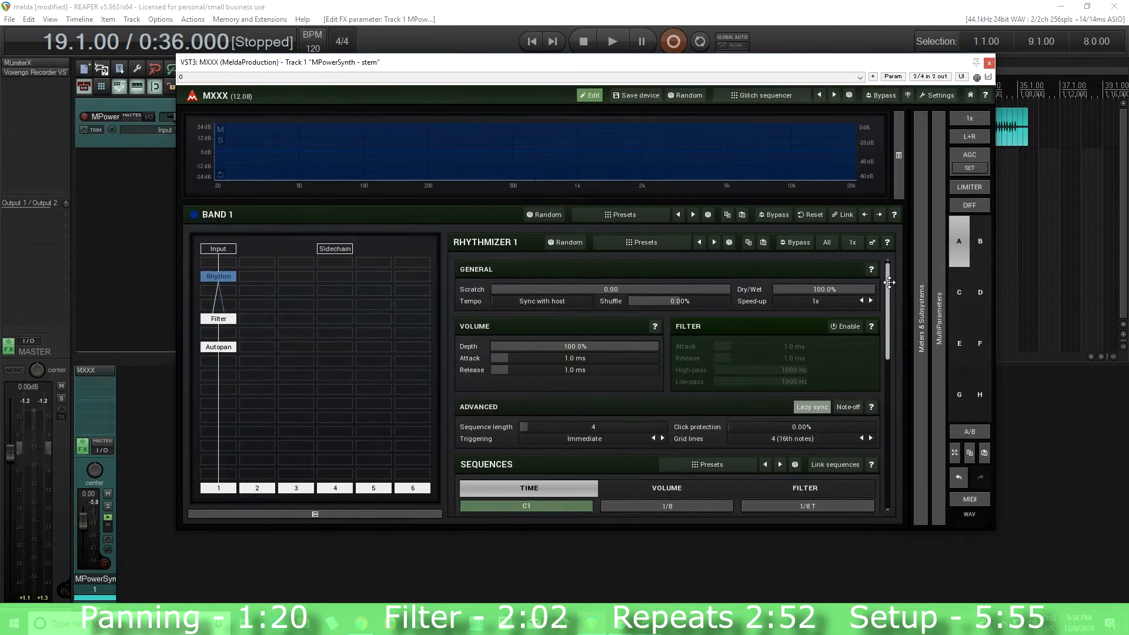
{"action": "scroll", "coordinate": [898, 326], "scroll_direction": "down", "scroll_amount": 3}
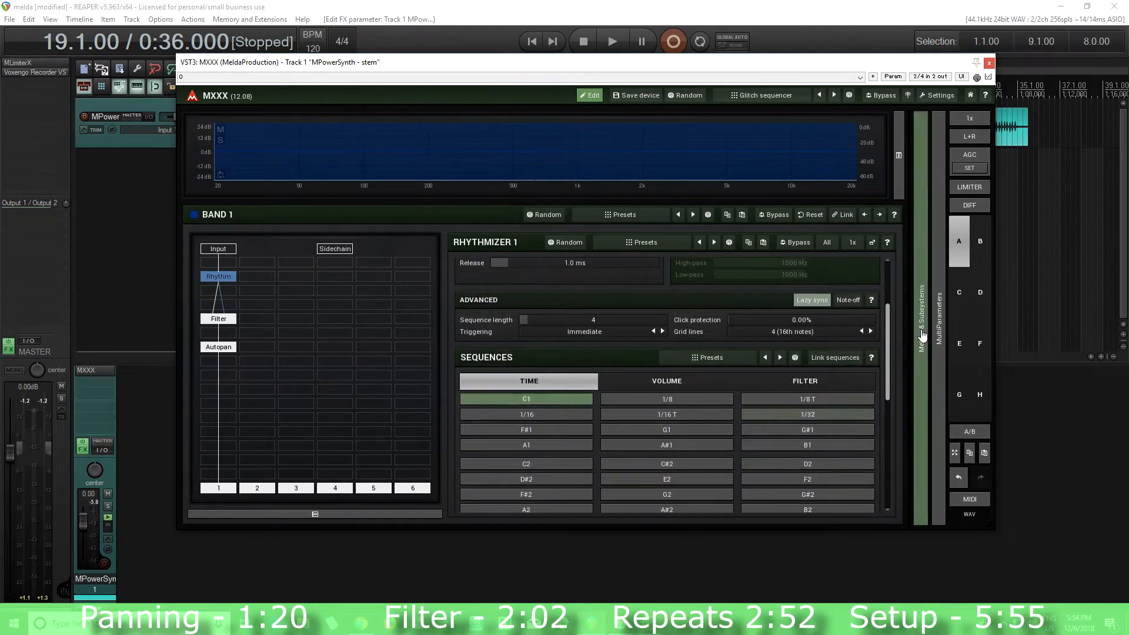
{"action": "left_click", "coordinate": [921, 321]}
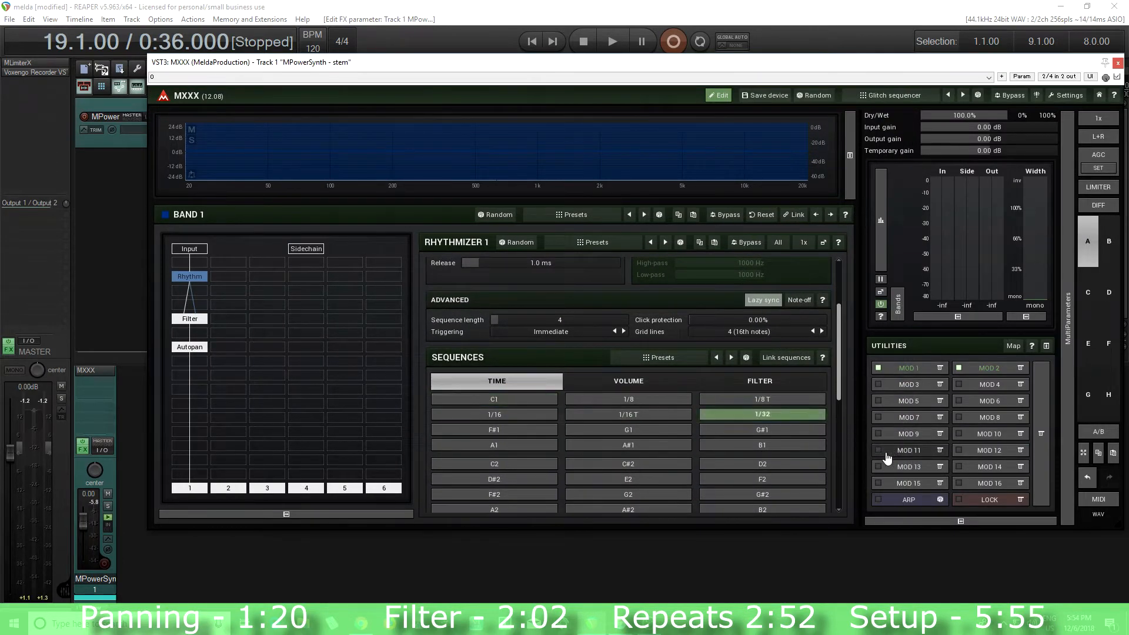
{"action": "left_click", "coordinate": [722, 96]}
{"action": "left_click_drag", "start_coordinate": [422, 71], "coordinate": [504, 157]}
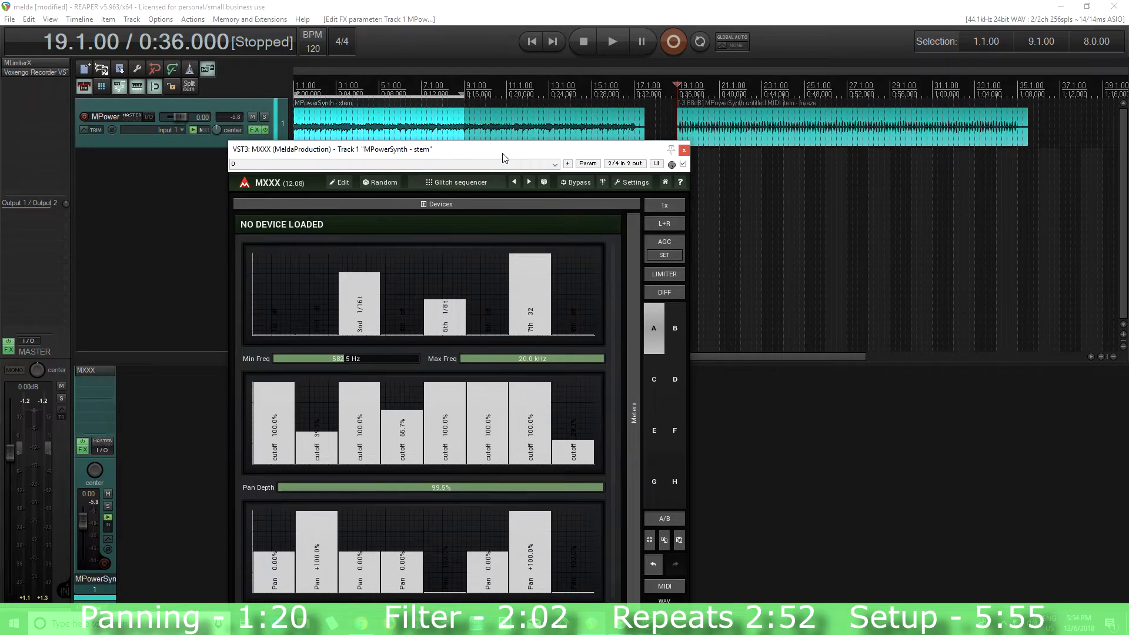
Step: Clear the whole sequencer, with all cutoff steps at 100%, all pan steps at 0% and all repeat steps off
{"action": "double_click", "coordinate": [324, 399]}
{"action": "double_click", "coordinate": [409, 403]}
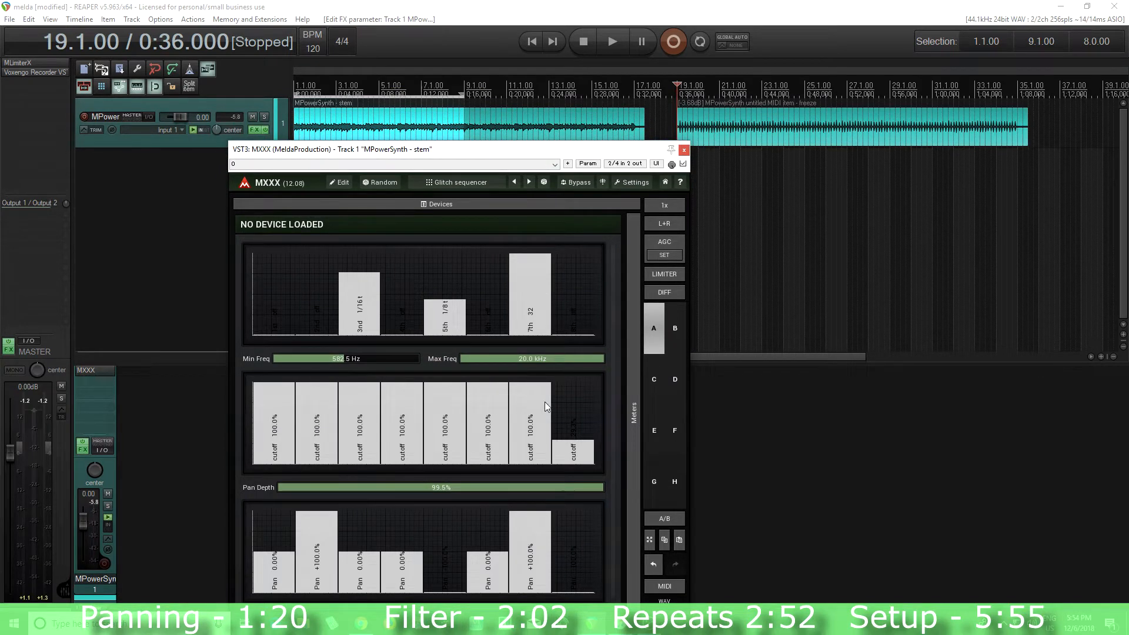
{"action": "double_click", "coordinate": [580, 398]}
{"action": "double_click", "coordinate": [585, 533]}
{"action": "double_click", "coordinate": [526, 538]}
{"action": "double_click", "coordinate": [445, 544]}
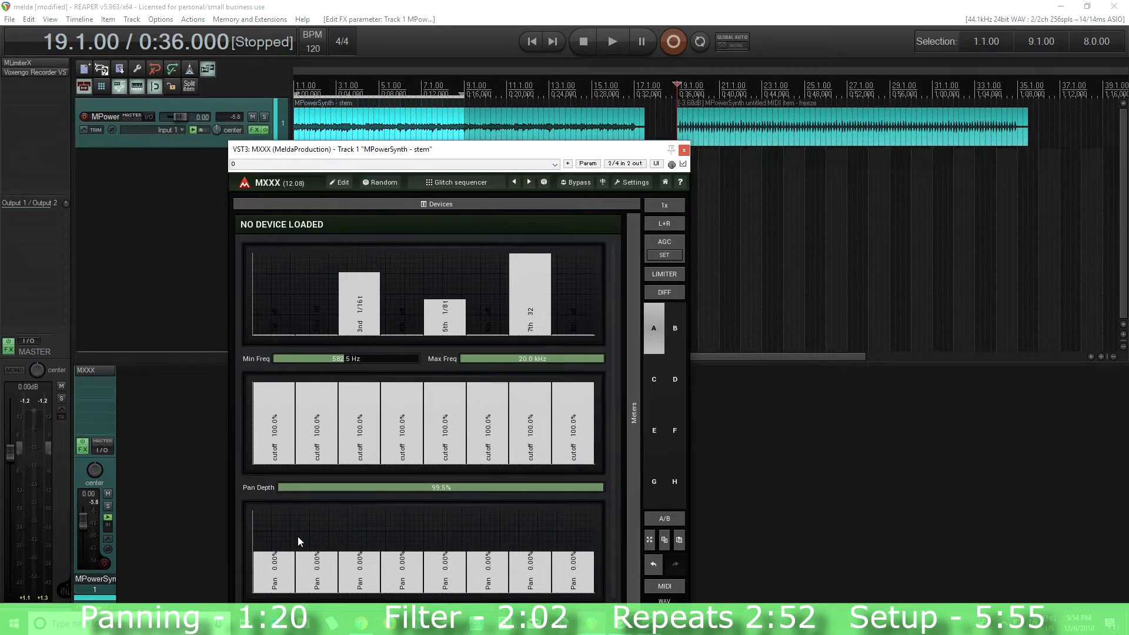
{"action": "left_click_drag", "start_coordinate": [267, 306], "coordinate": [541, 317]}
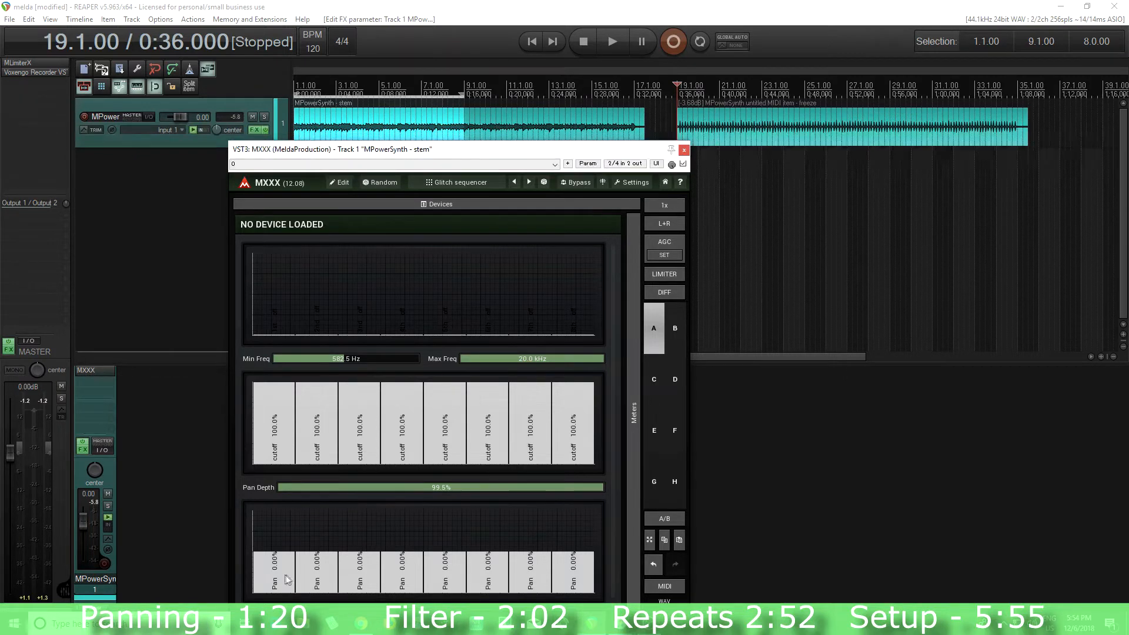
Step: Raise the third pan step to +74.3% and the fifth to +100%, and reset both to 0%
{"action": "left_click_drag", "start_coordinate": [365, 556], "coordinate": [365, 528]}
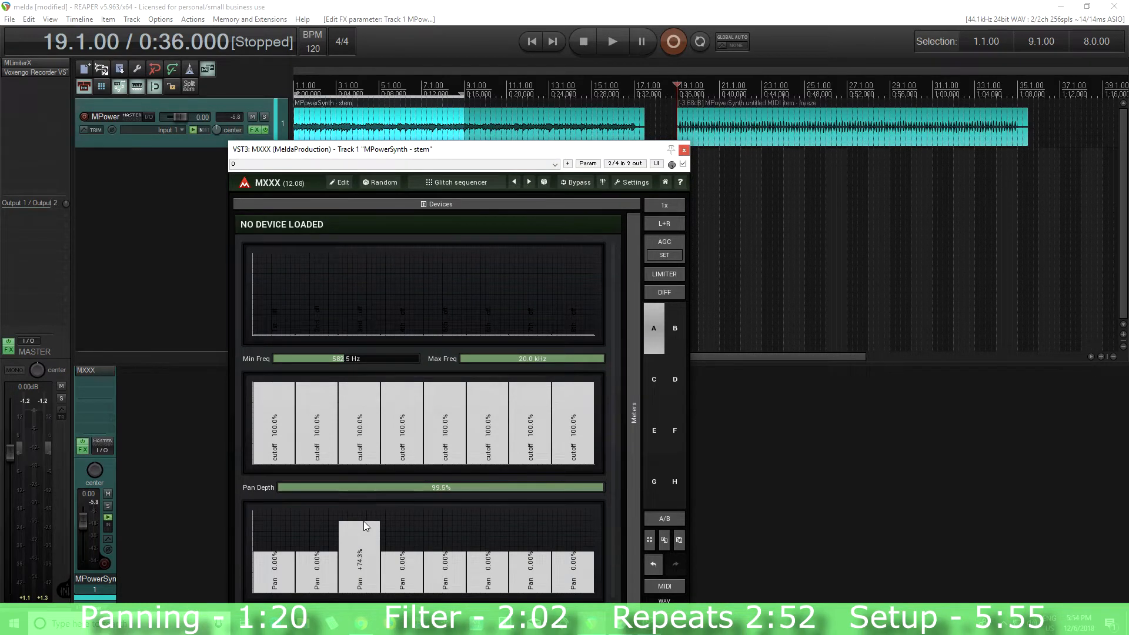
{"action": "left_click_drag", "start_coordinate": [445, 571], "coordinate": [453, 496]}
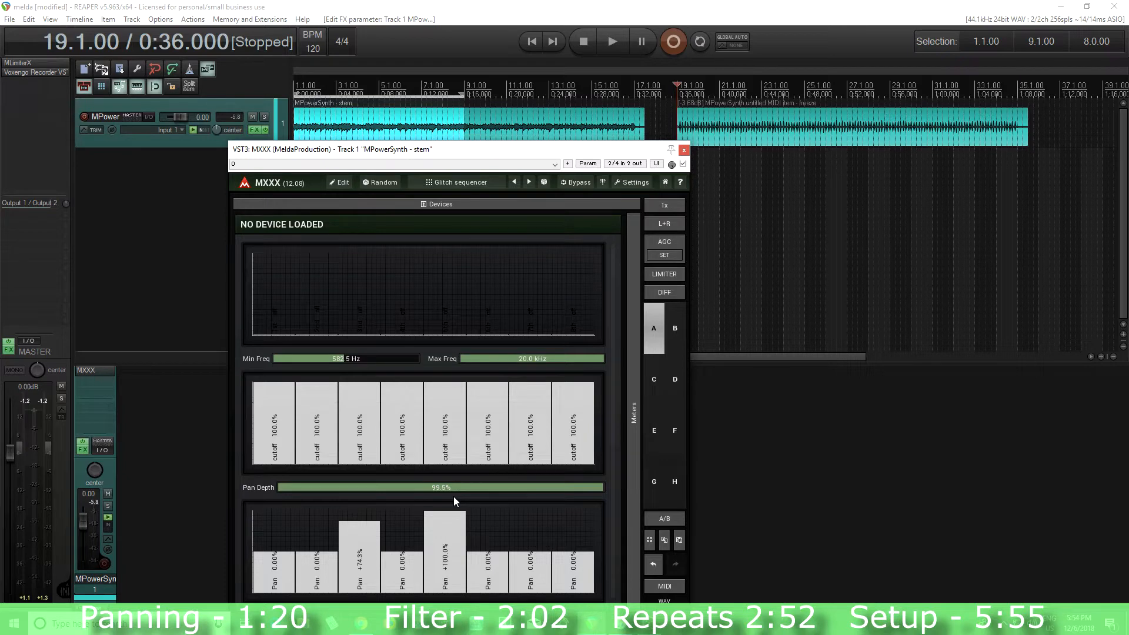
{"action": "left_click", "coordinate": [444, 551]}
{"action": "left_click", "coordinate": [356, 562]}
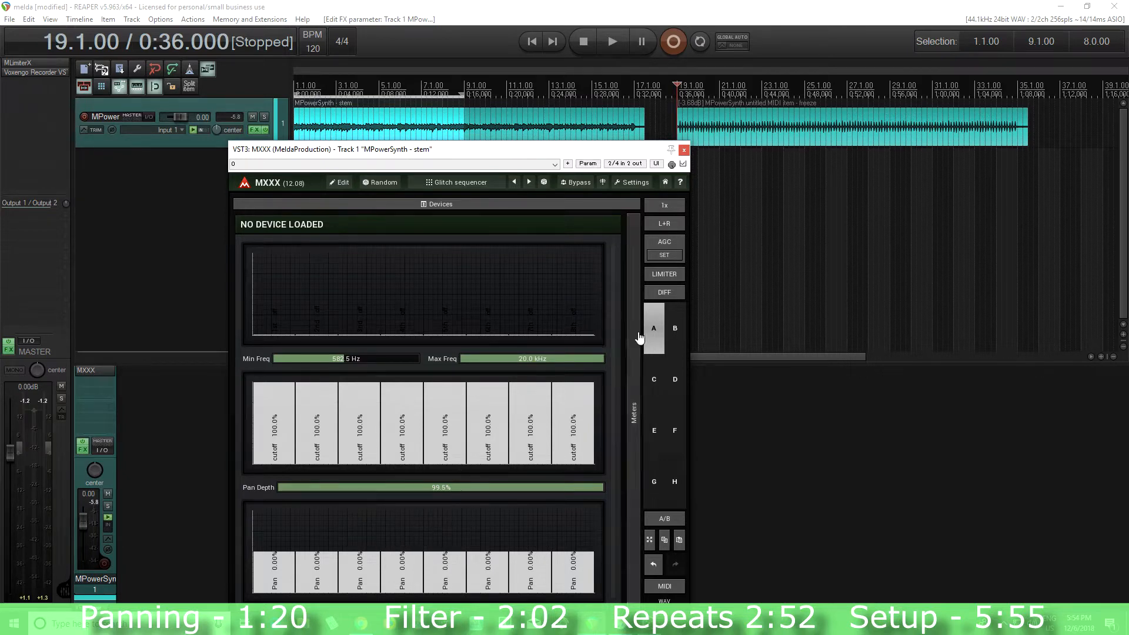
Step: Switch to the empty settings slot B and open its edit view
{"action": "left_click", "coordinate": [676, 329]}
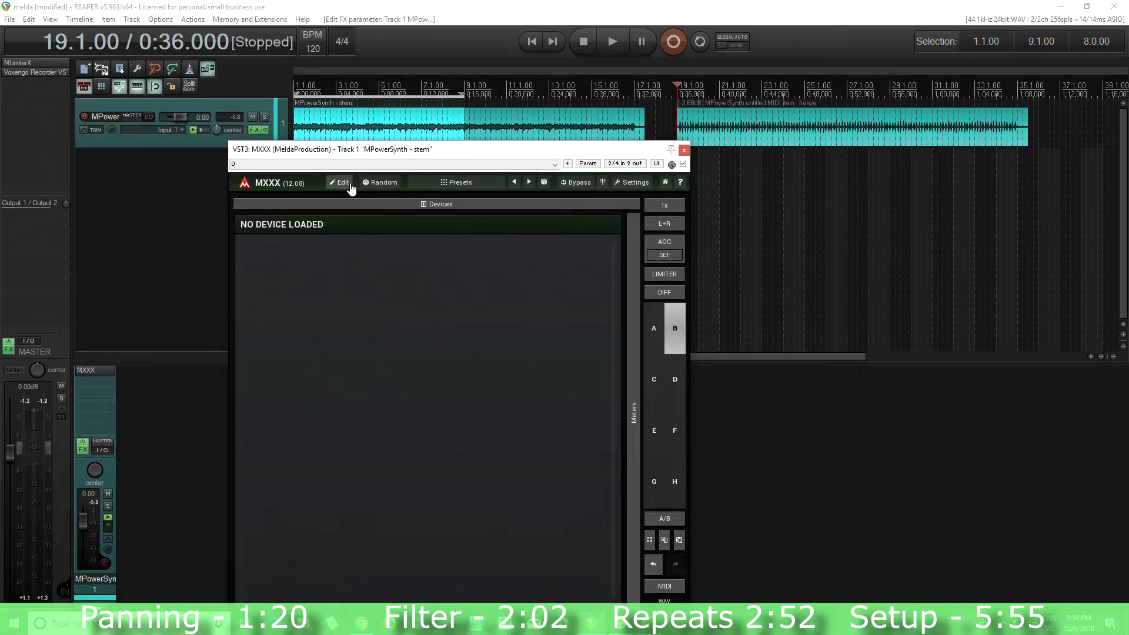
{"action": "left_click_drag", "start_coordinate": [380, 148], "coordinate": [465, 87]}
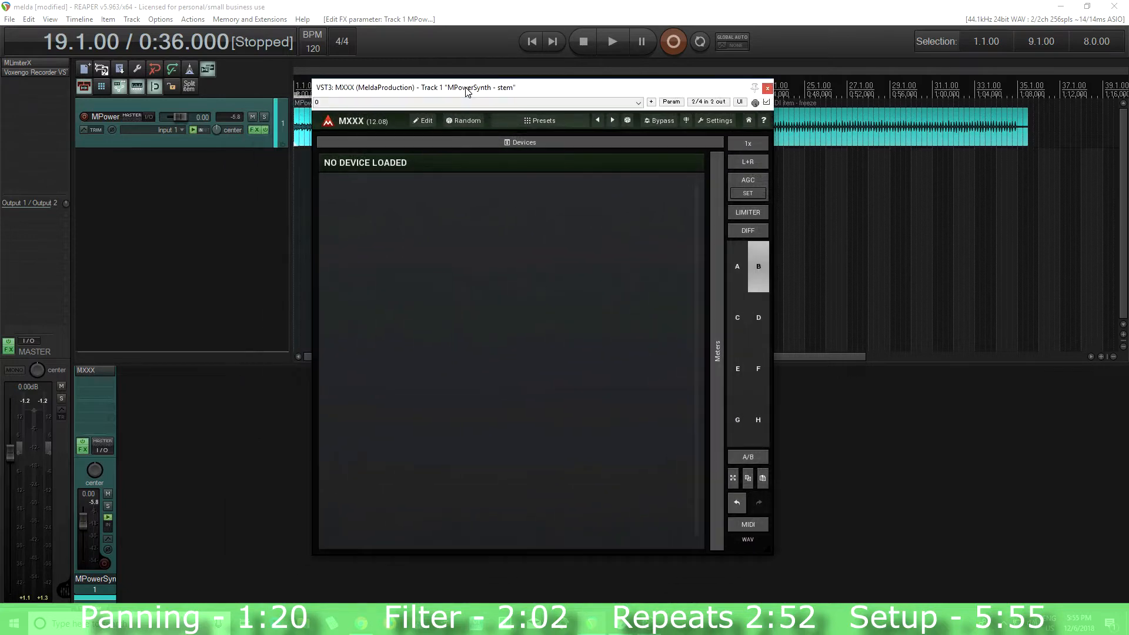
{"action": "left_click", "coordinate": [425, 121]}
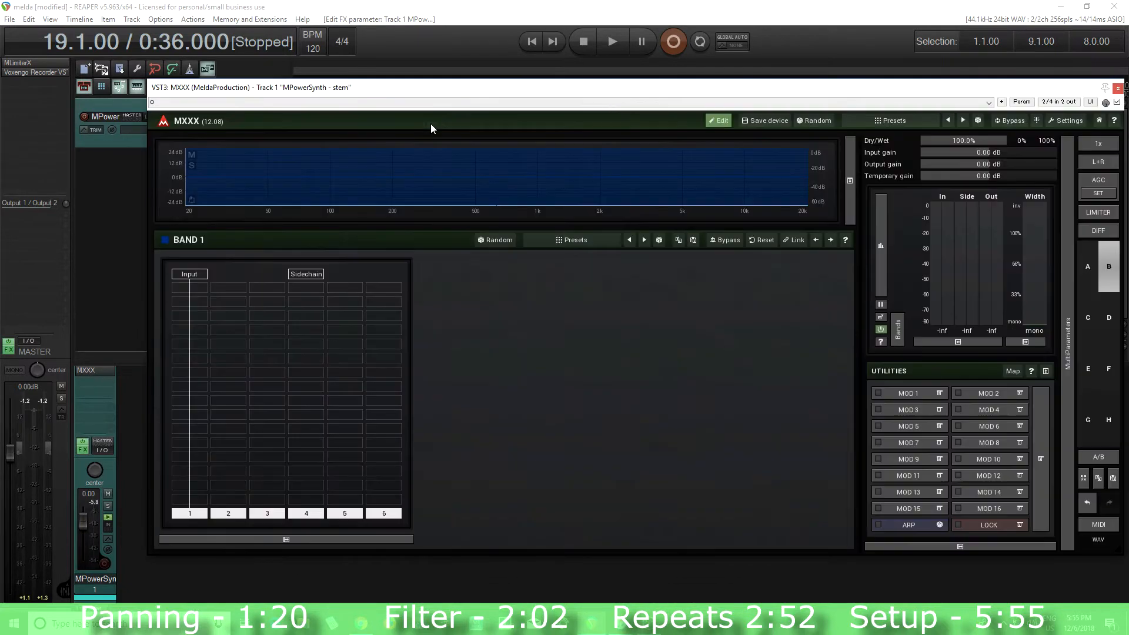
Step: Insert a Rhythmizer in the first column of Band 1, show it in its own window and glance at its presets
{"action": "left_click", "coordinate": [189, 309]}
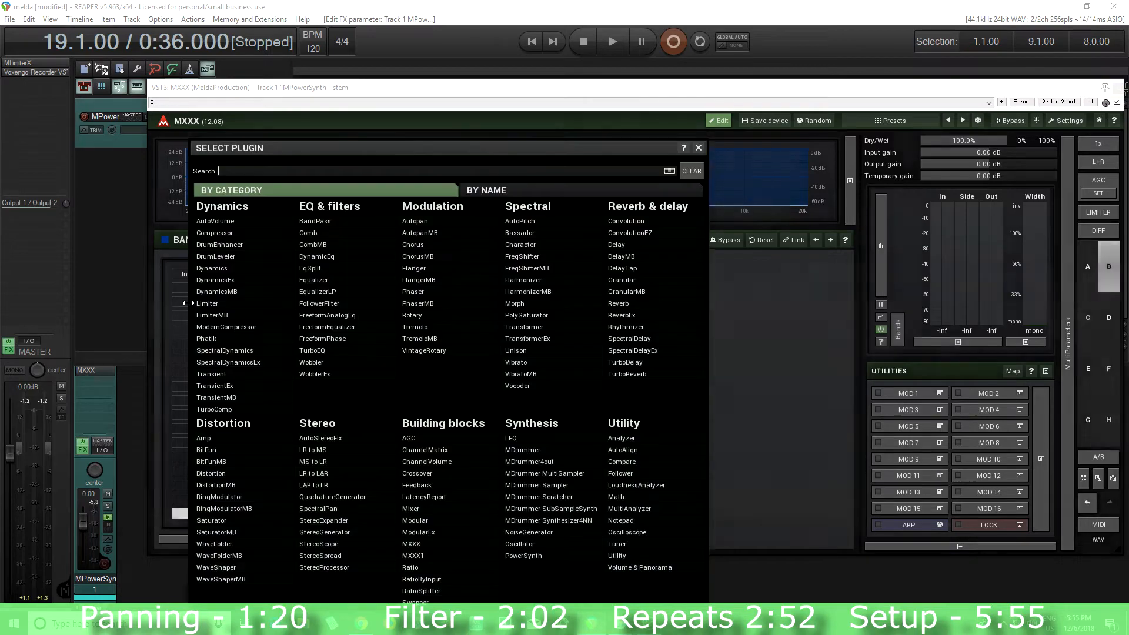
{"action": "left_click", "coordinate": [654, 326]}
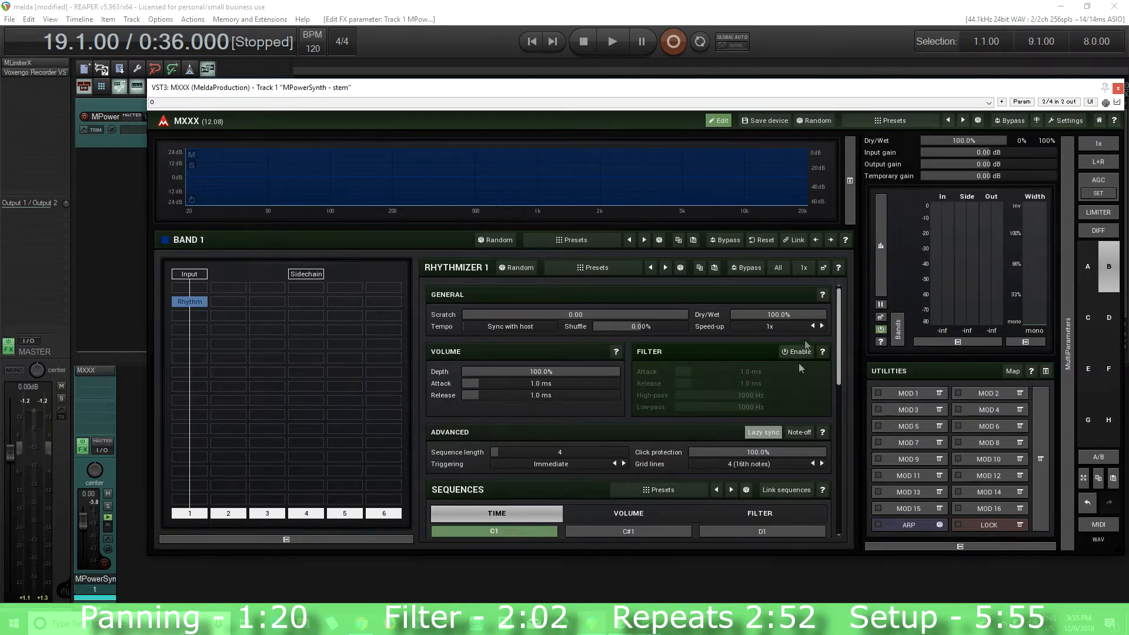
{"action": "left_click", "coordinate": [823, 269]}
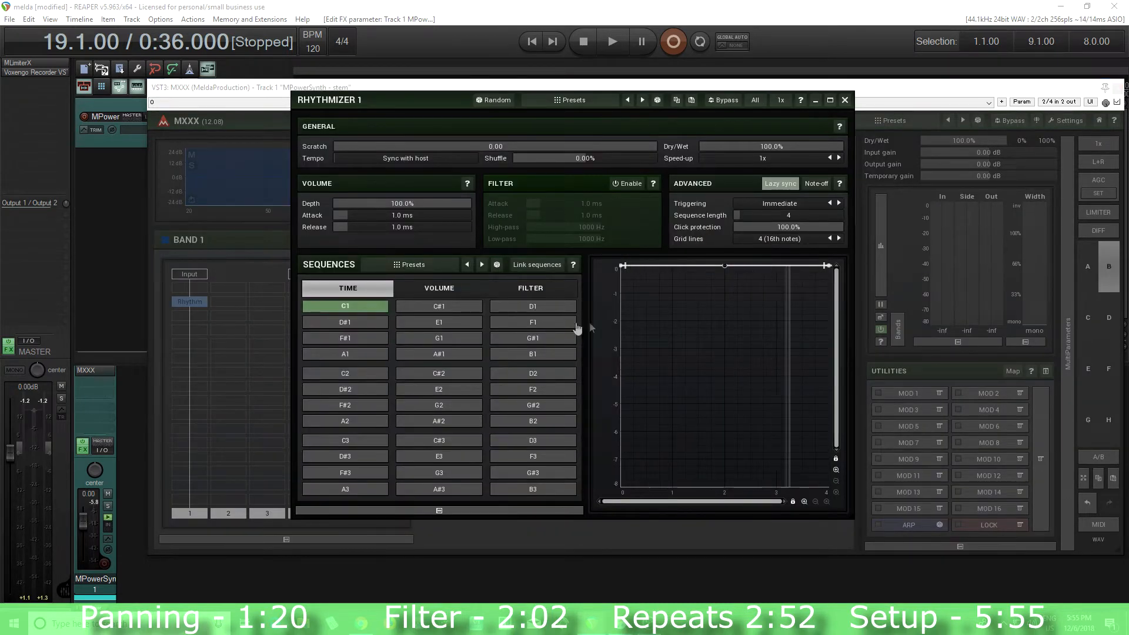
{"action": "left_click", "coordinate": [574, 101]}
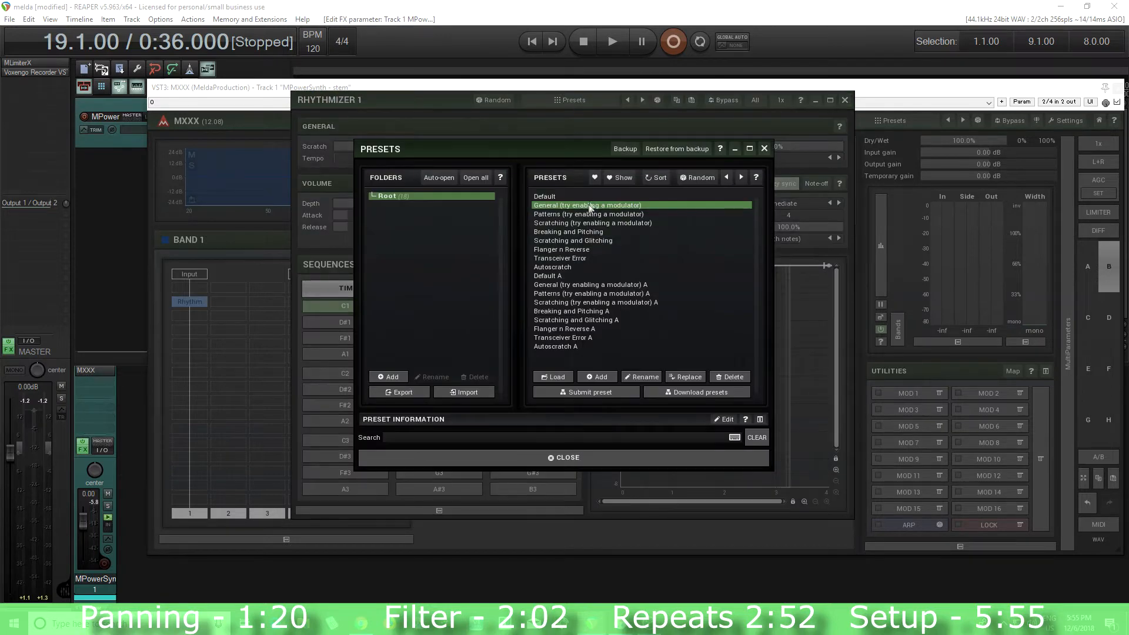
{"action": "left_click", "coordinate": [763, 149]}
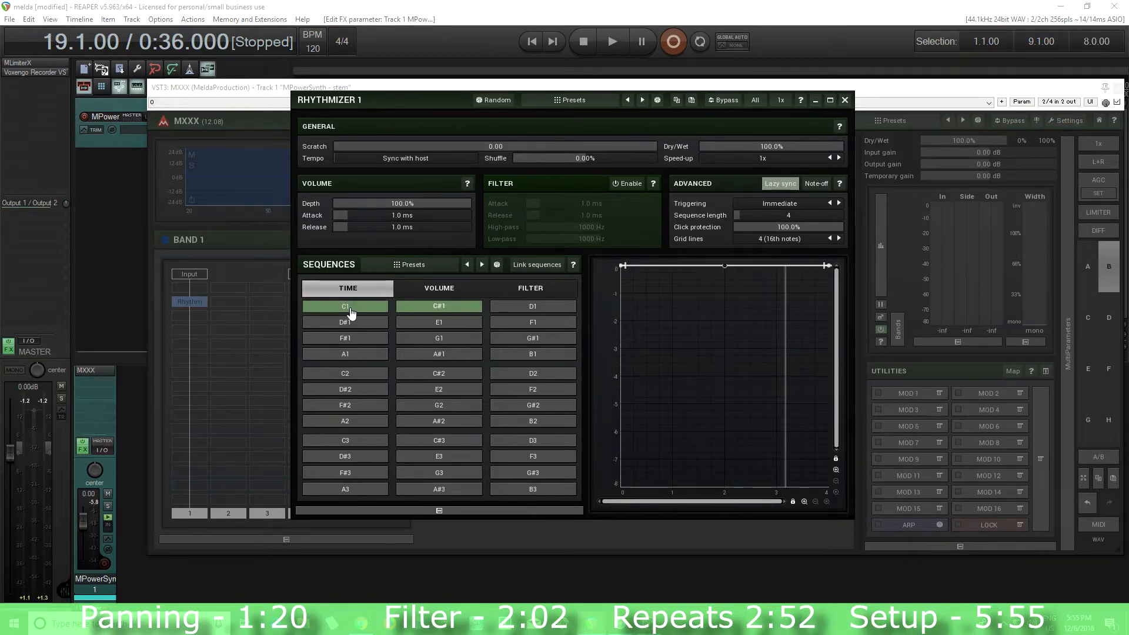
Step: Try several presets from the Repeats folder on time sequence C#1 and keep the seventh one
{"action": "left_click", "coordinate": [429, 310]}
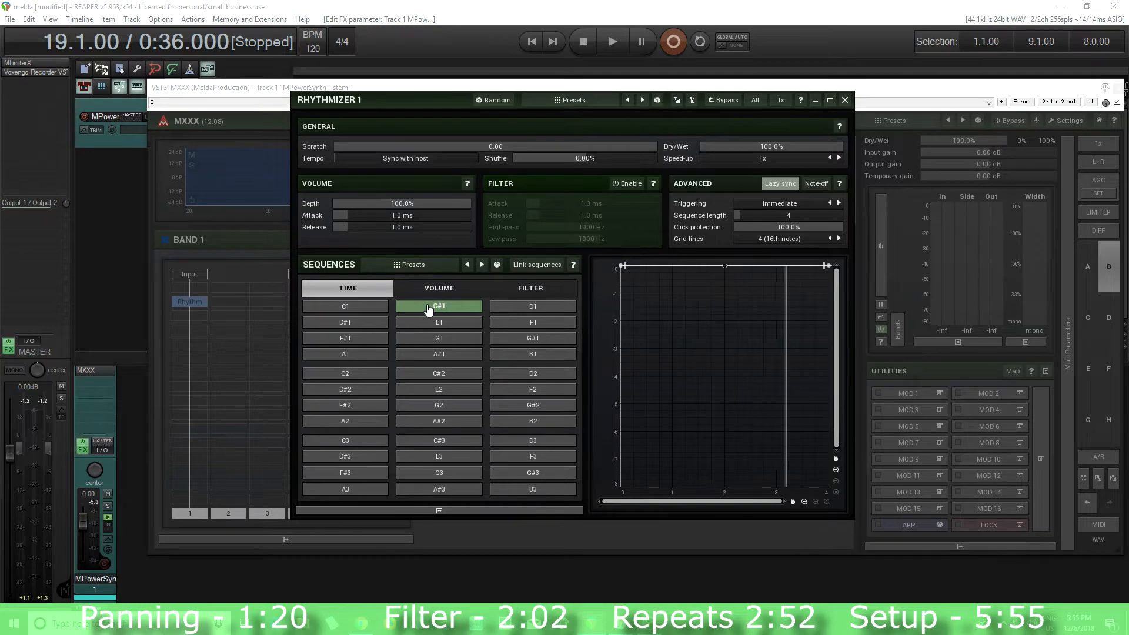
{"action": "right_click", "coordinate": [429, 310]}
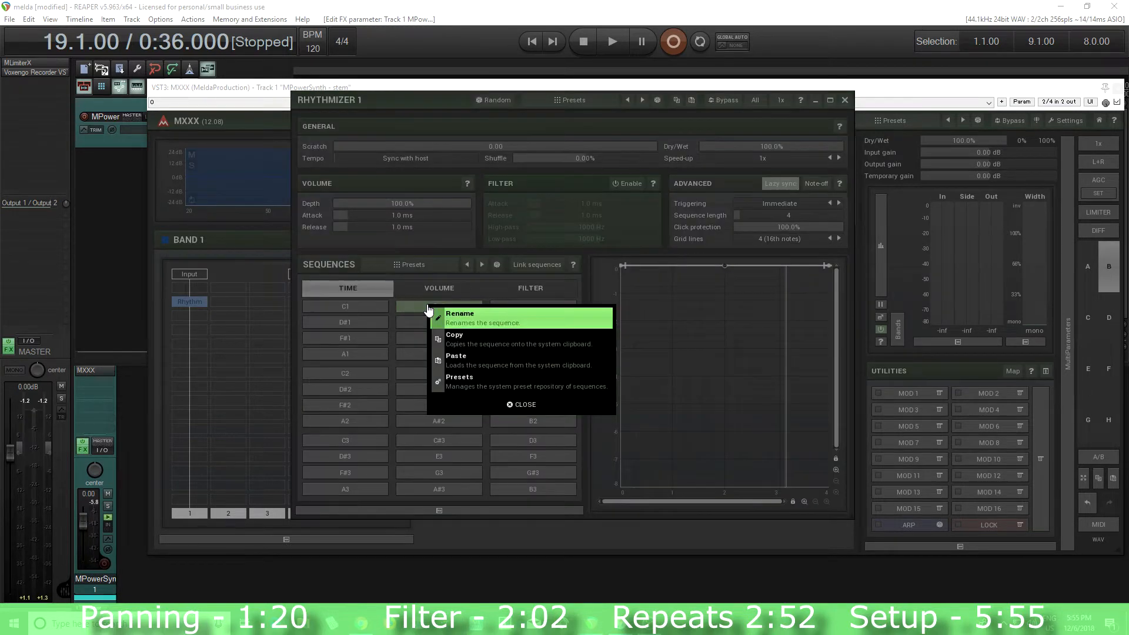
{"action": "left_click", "coordinate": [463, 384]}
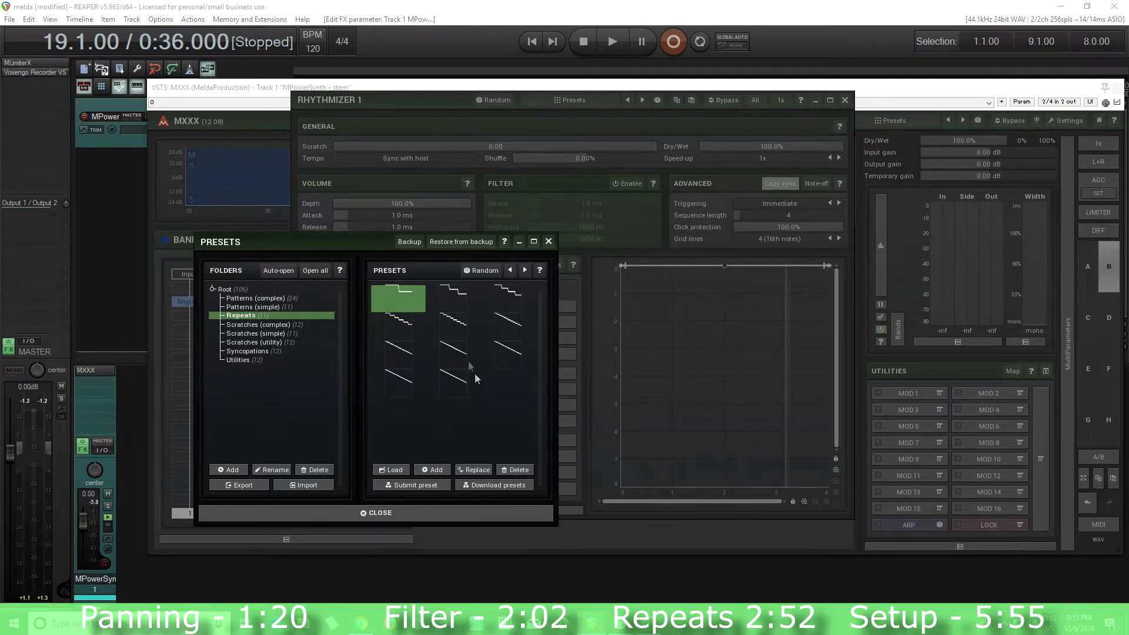
{"action": "left_click", "coordinate": [409, 323]}
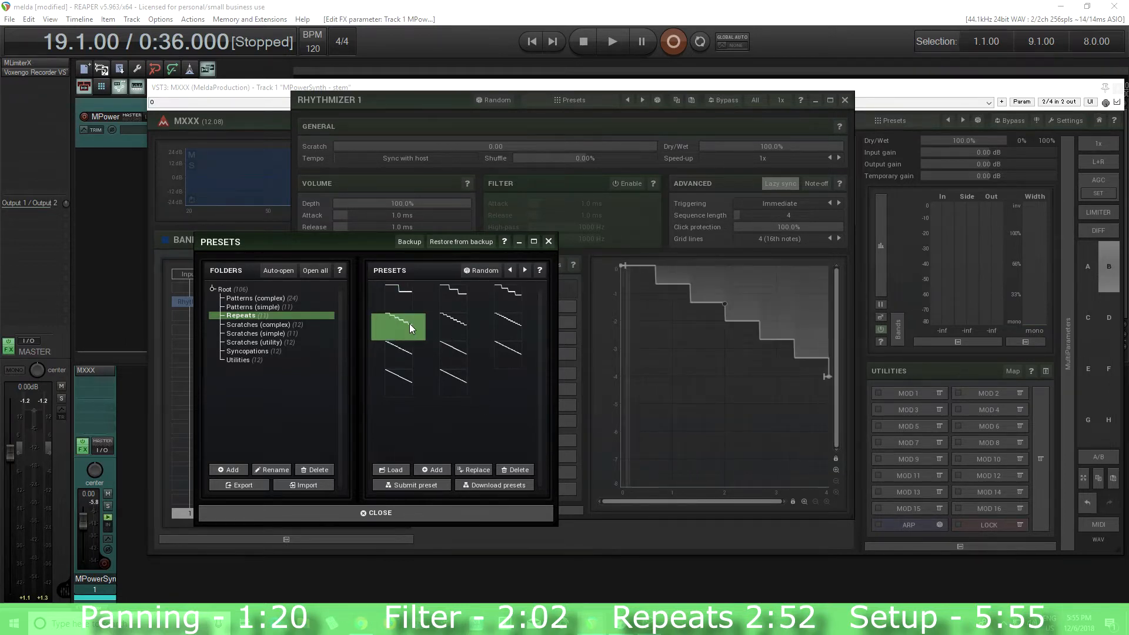
{"action": "left_click", "coordinate": [457, 321]}
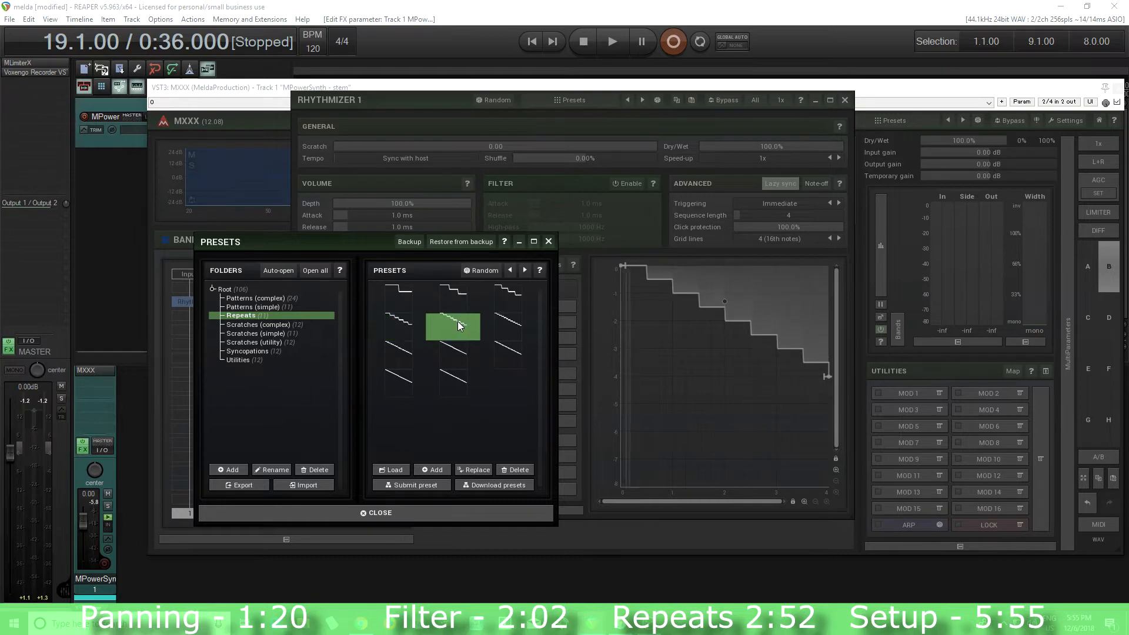
{"action": "left_click", "coordinate": [502, 322]}
{"action": "left_click", "coordinate": [413, 354]}
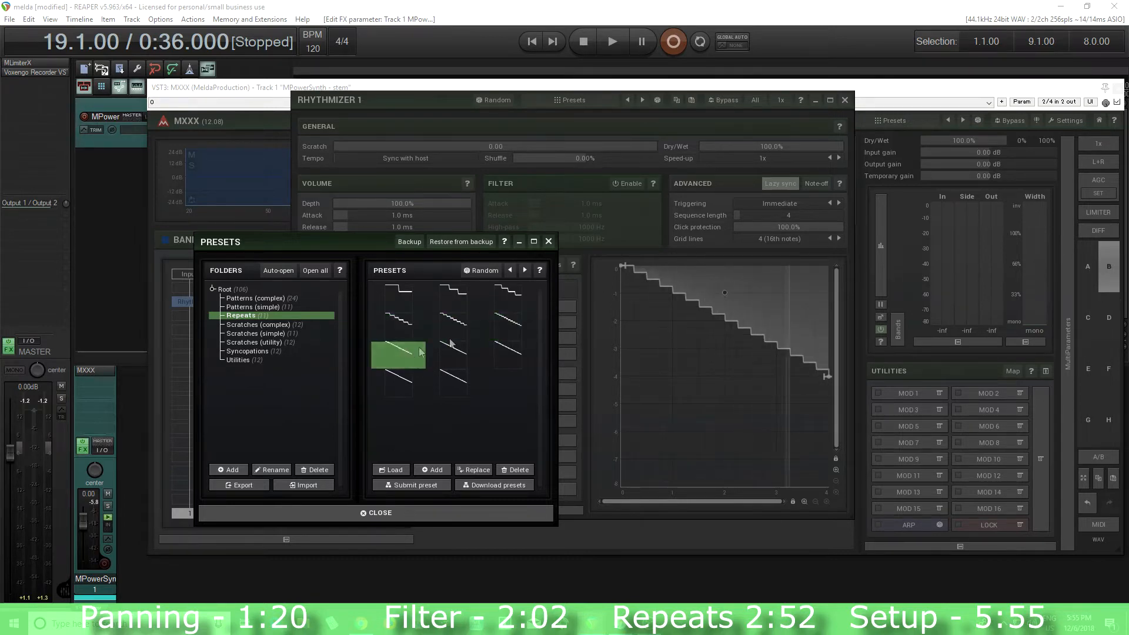
{"action": "left_click", "coordinate": [471, 514]}
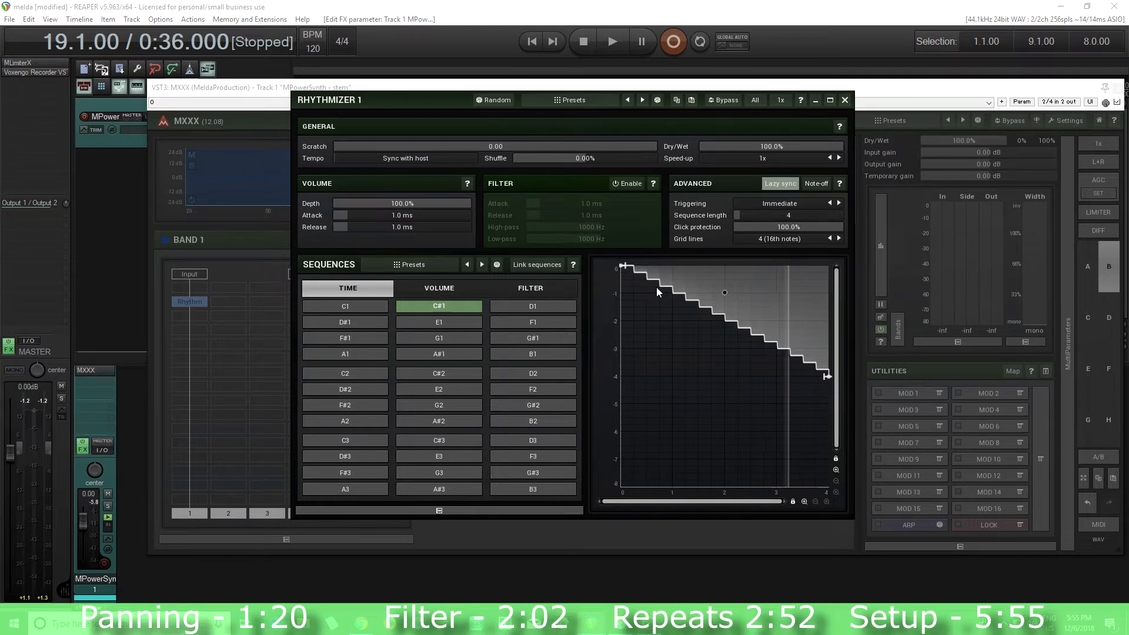
Step: Load the eighth preset of the Repeats folder into time sequence D1
{"action": "left_click", "coordinate": [528, 307]}
{"action": "right_click", "coordinate": [525, 311]}
{"action": "left_click", "coordinate": [558, 382]}
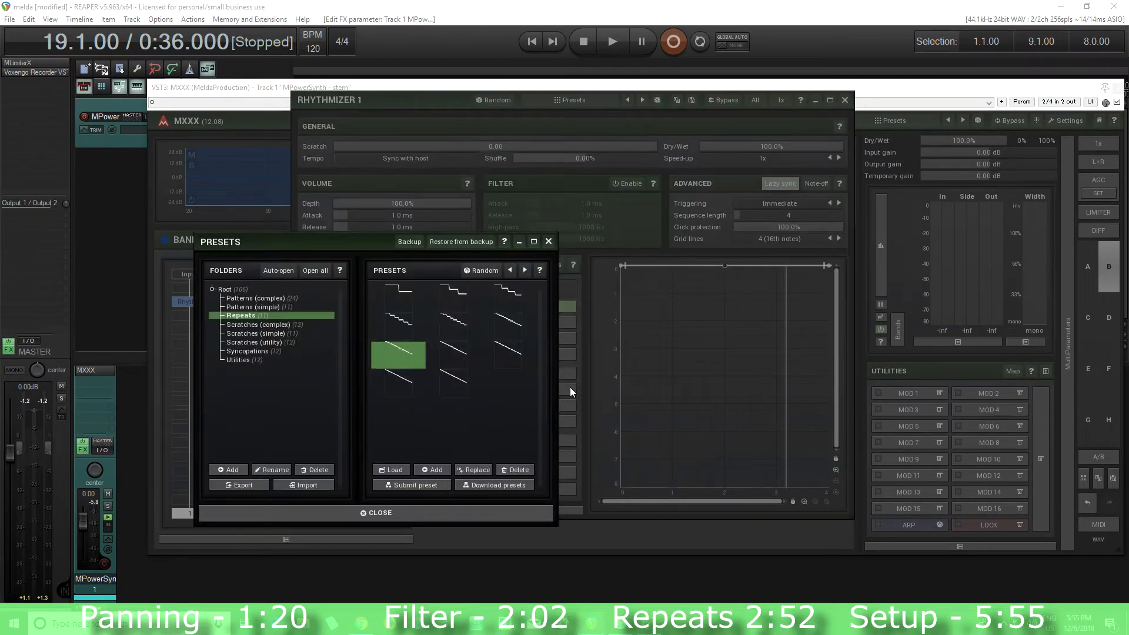
{"action": "left_click", "coordinate": [449, 347]}
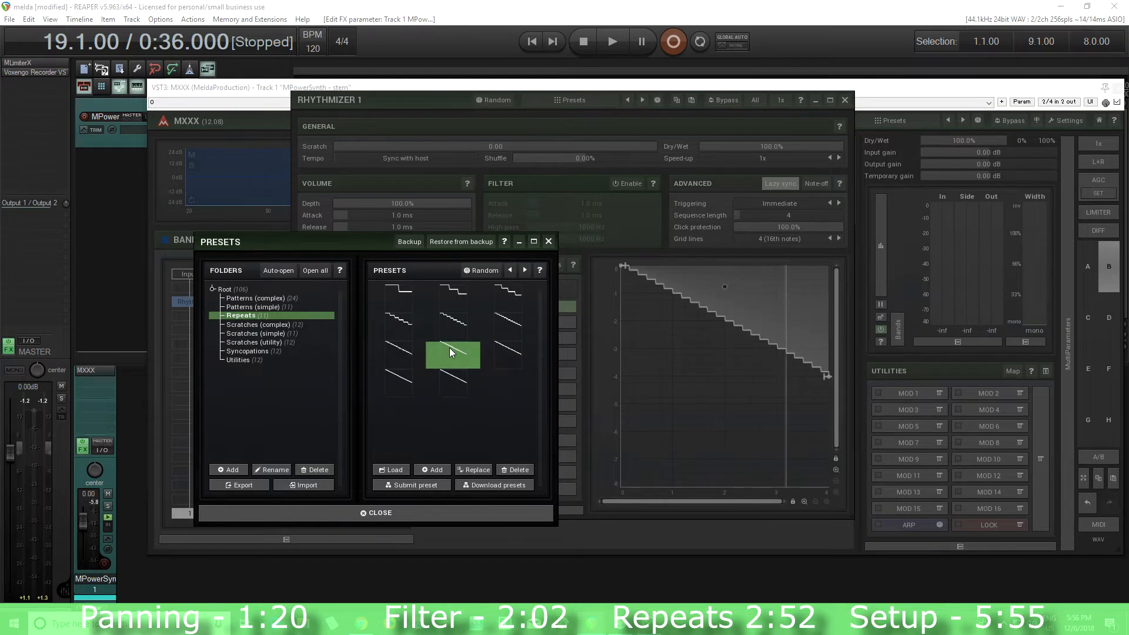
{"action": "left_click", "coordinate": [393, 518]}
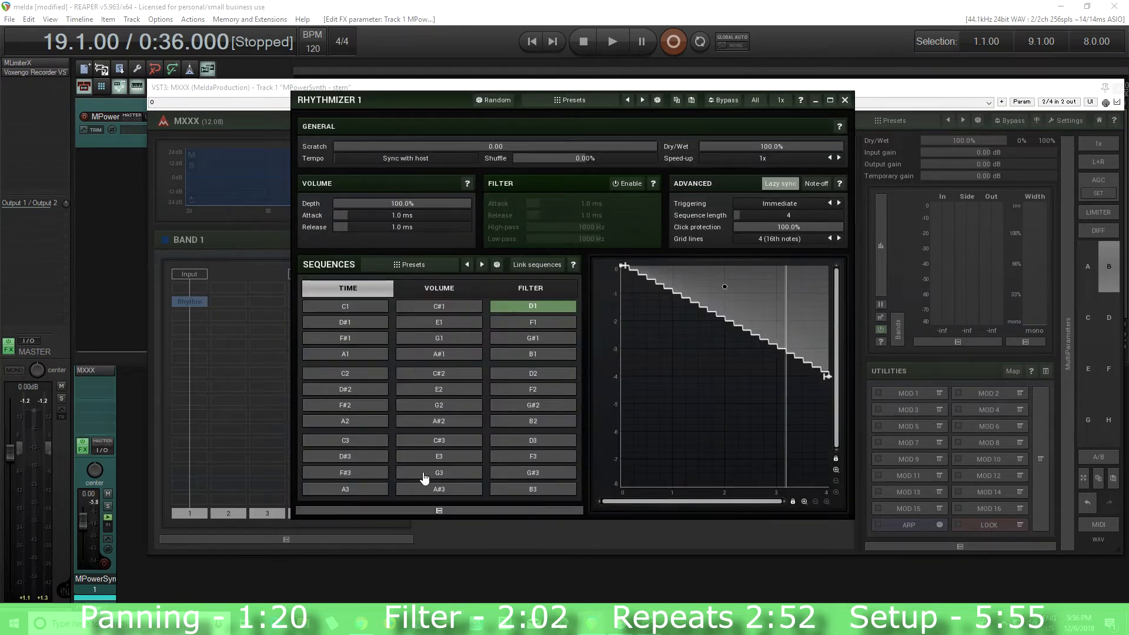
Step: Load the ninth preset of the Repeats folder into time sequence D#1
{"action": "left_click", "coordinate": [344, 322]}
{"action": "right_click", "coordinate": [346, 325]}
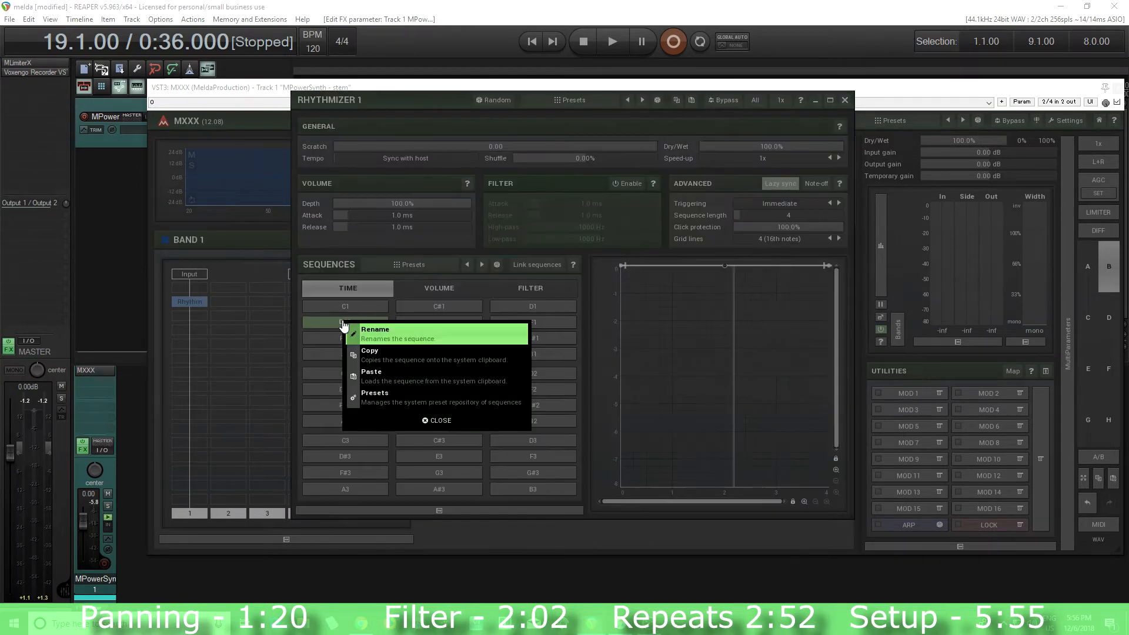
{"action": "left_click", "coordinate": [400, 405]}
{"action": "left_click", "coordinate": [514, 351]}
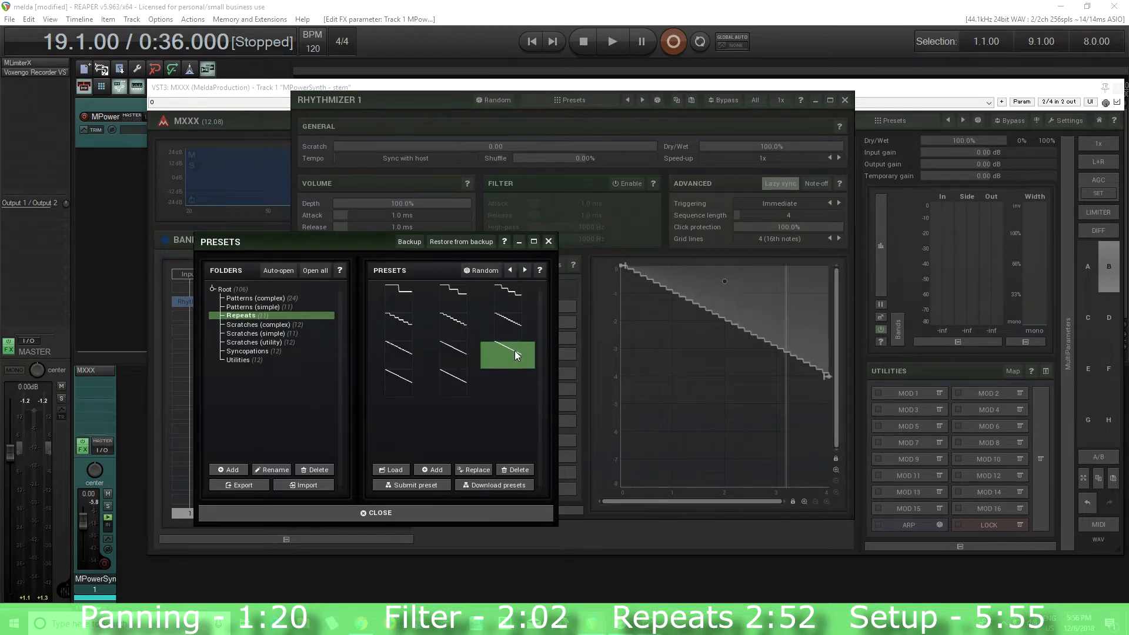
{"action": "left_click", "coordinate": [404, 518]}
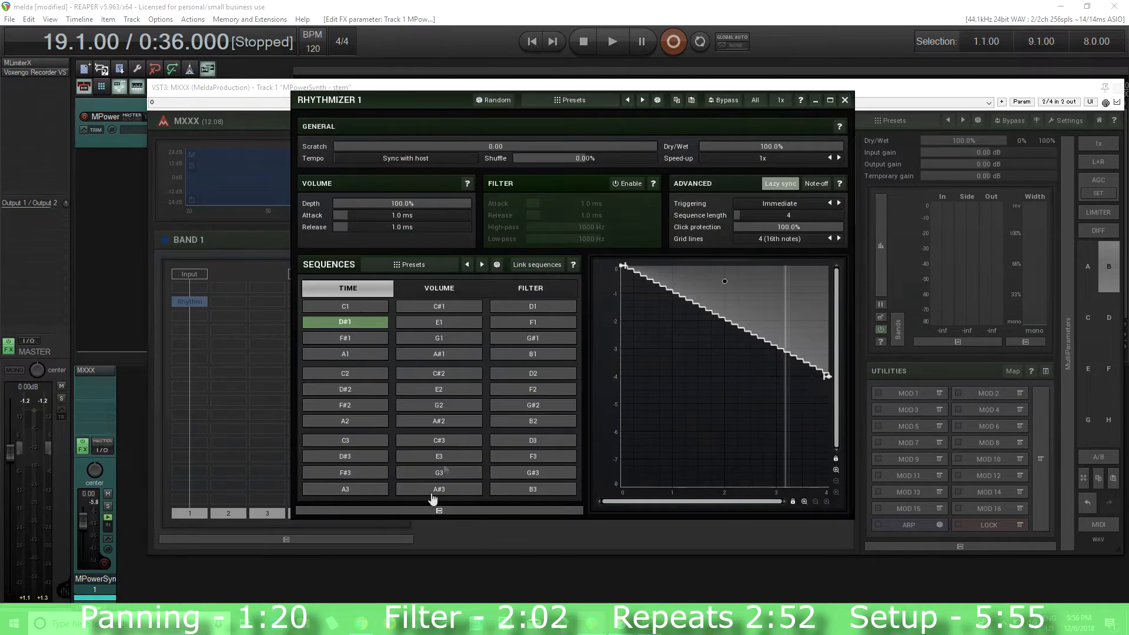
Step: Load the tenth preset of the Repeats folder into time sequence E1 and close the Rhythmizer window
{"action": "left_click", "coordinate": [438, 322]}
{"action": "right_click", "coordinate": [435, 323]}
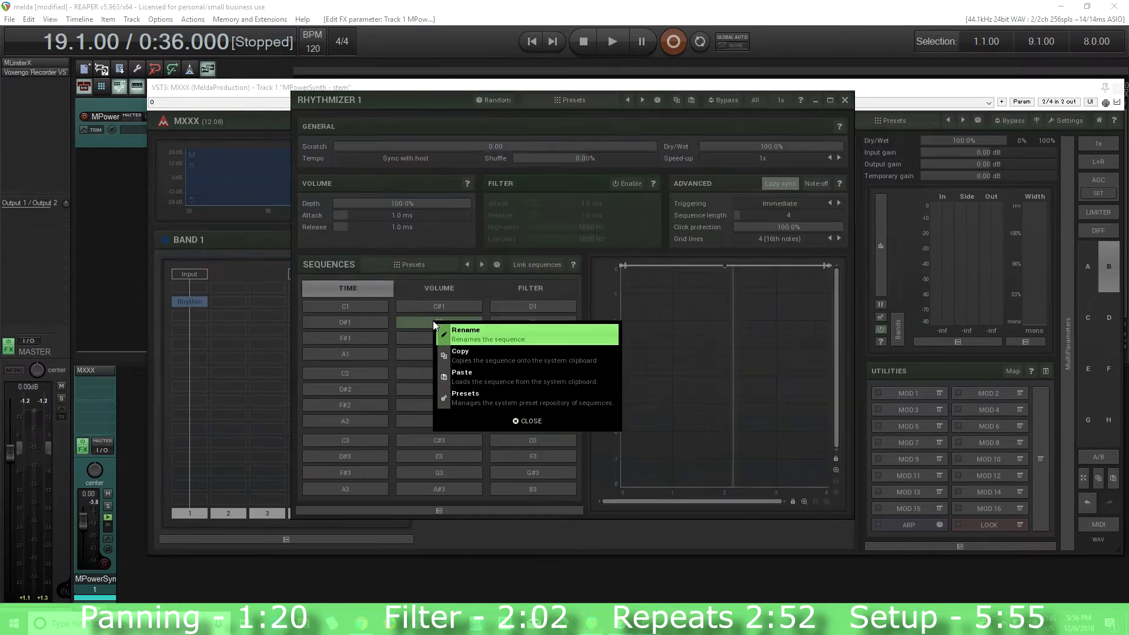
{"action": "left_click", "coordinate": [481, 394]}
{"action": "left_click", "coordinate": [397, 383]}
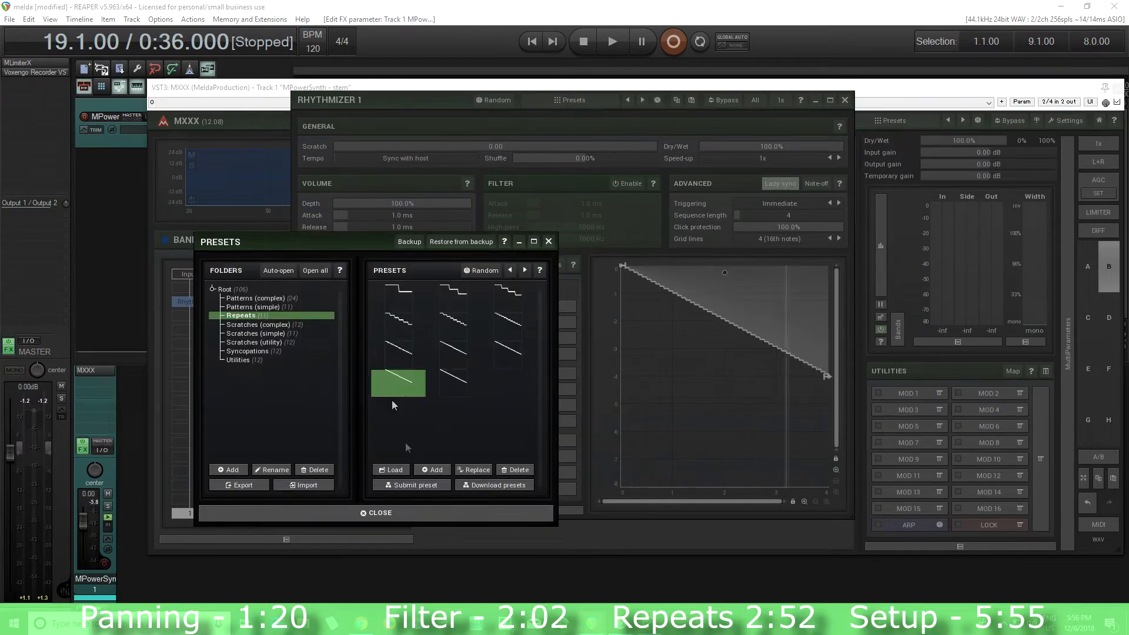
{"action": "left_click", "coordinate": [408, 513]}
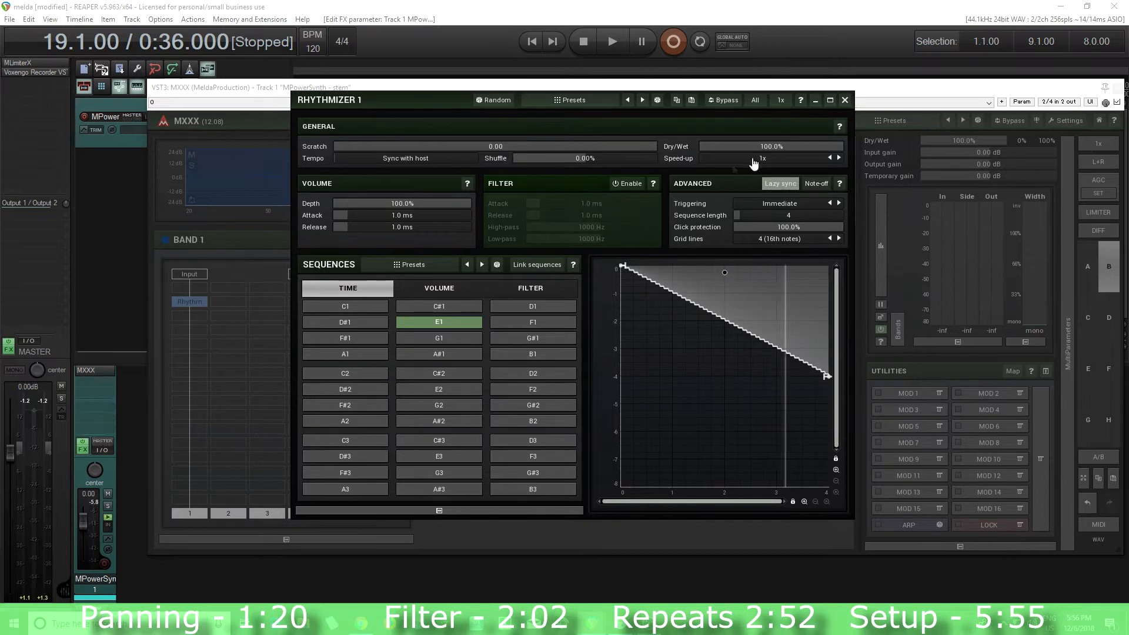
{"action": "left_click", "coordinate": [845, 100]}
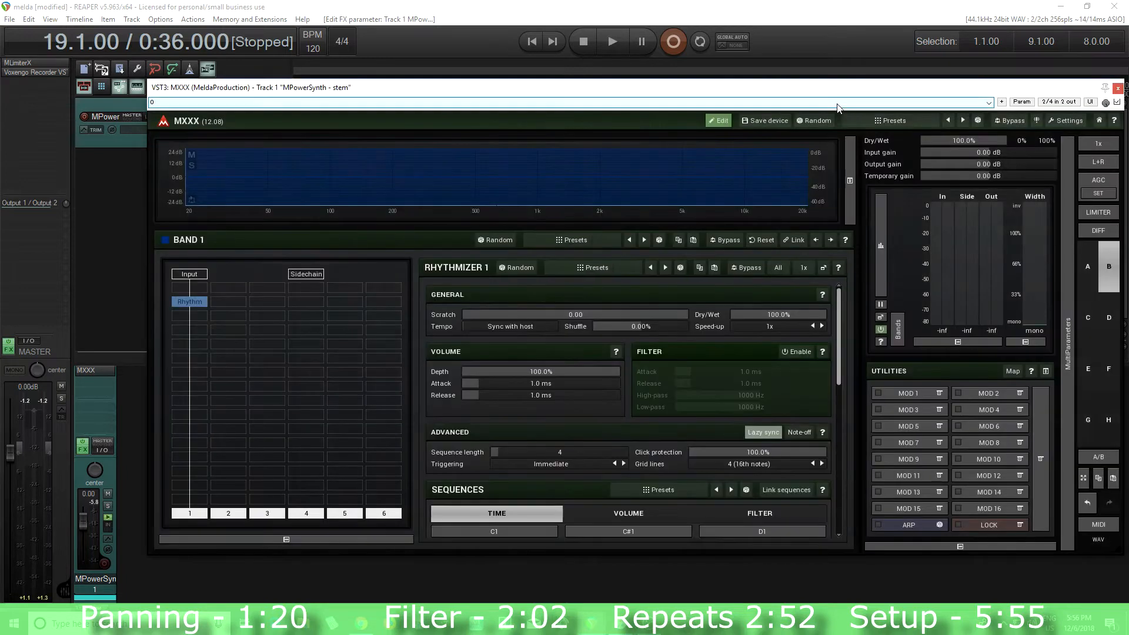
Step: Clear modulator 1, have it learn the Rhythmizer's time sequence selection from C1 to E1, and enable it
{"action": "left_click_drag", "start_coordinate": [840, 360], "coordinate": [842, 388]}
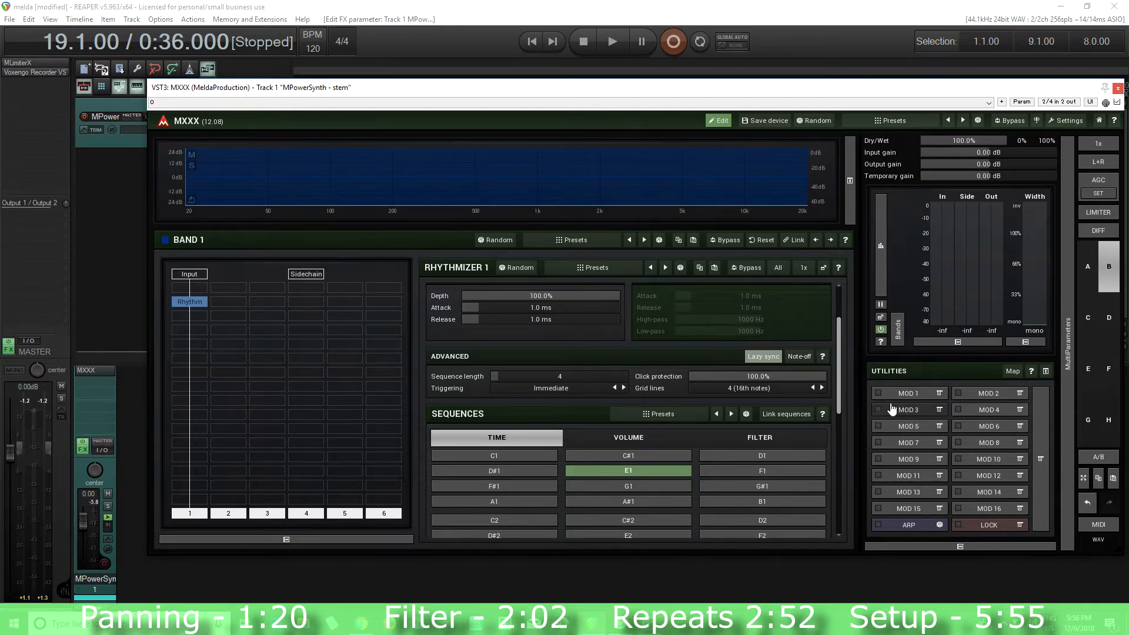
{"action": "left_click", "coordinate": [940, 393]}
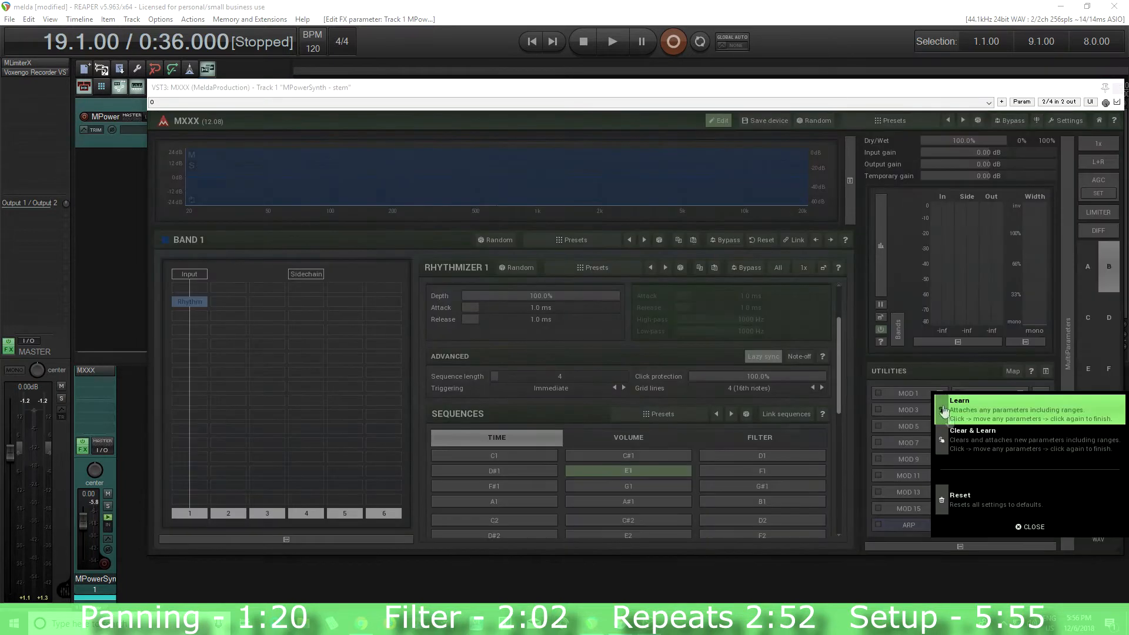
{"action": "left_click", "coordinate": [965, 441]}
{"action": "left_click", "coordinate": [497, 457]}
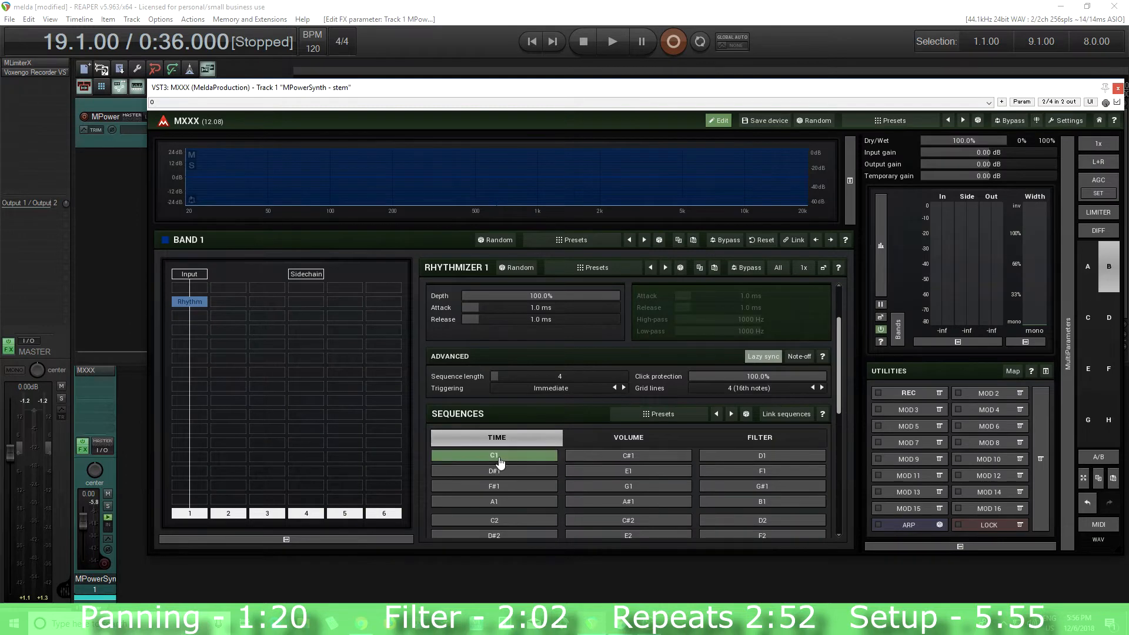
{"action": "left_click", "coordinate": [606, 457]}
{"action": "left_click", "coordinate": [718, 457]}
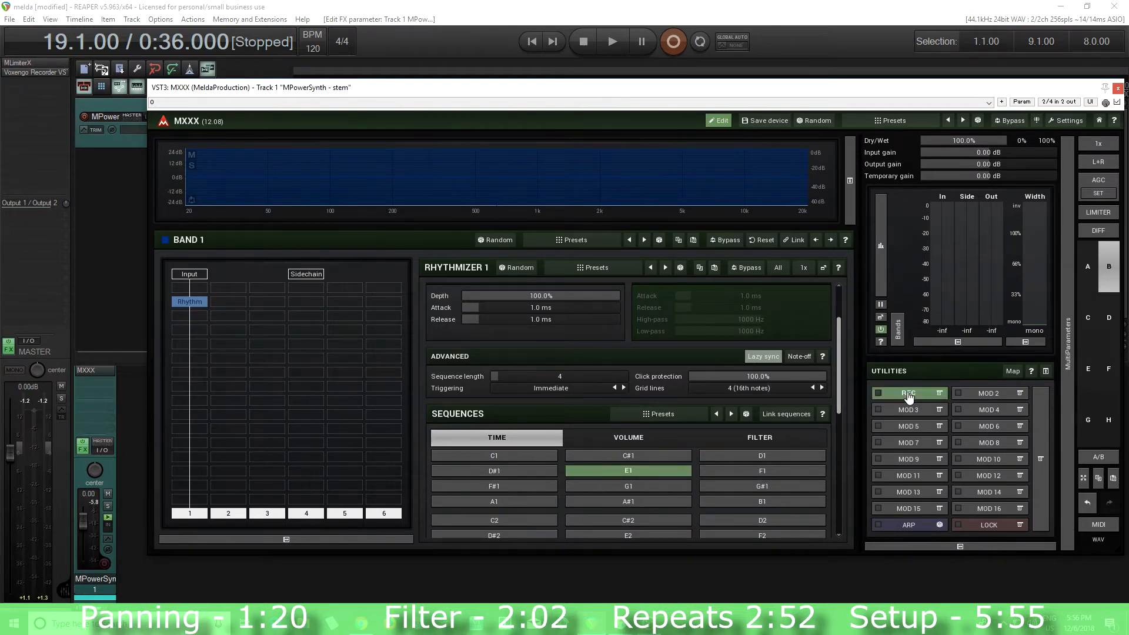
{"action": "left_click", "coordinate": [880, 394]}
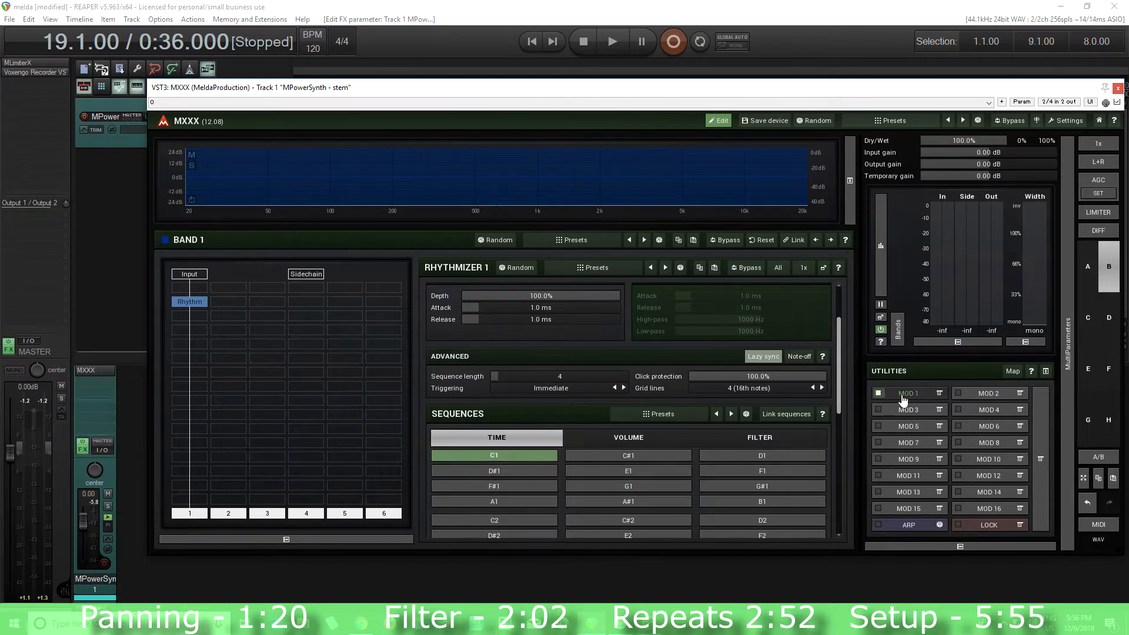
Step: Open modulator 1 and choose Straight as its sync rate type
{"action": "left_click", "coordinate": [904, 395]}
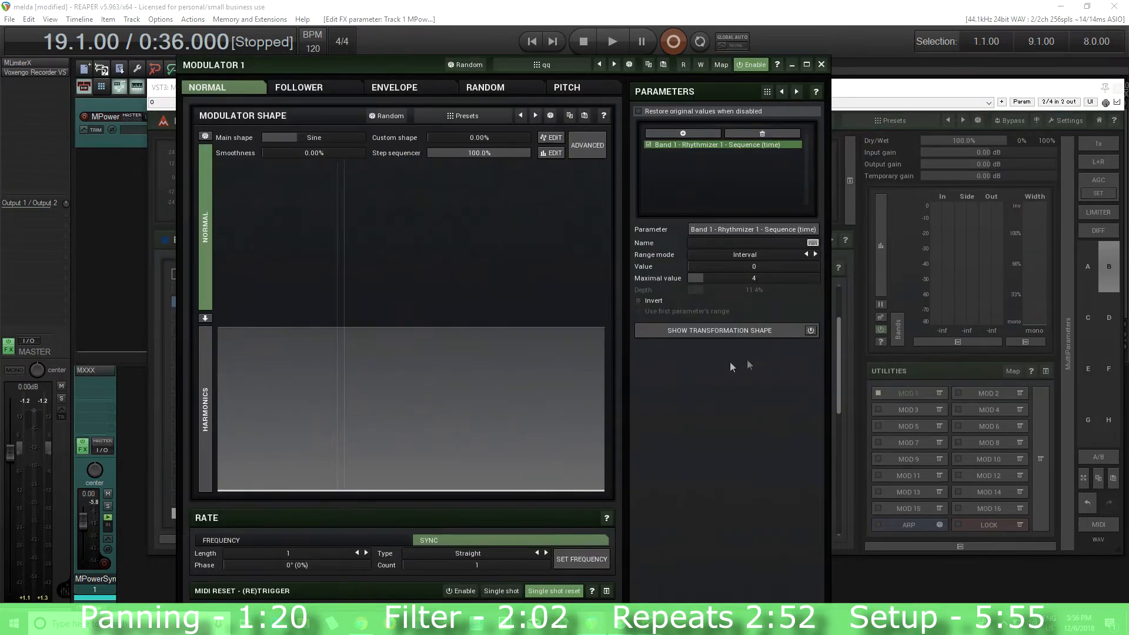
{"action": "left_click", "coordinate": [470, 556]}
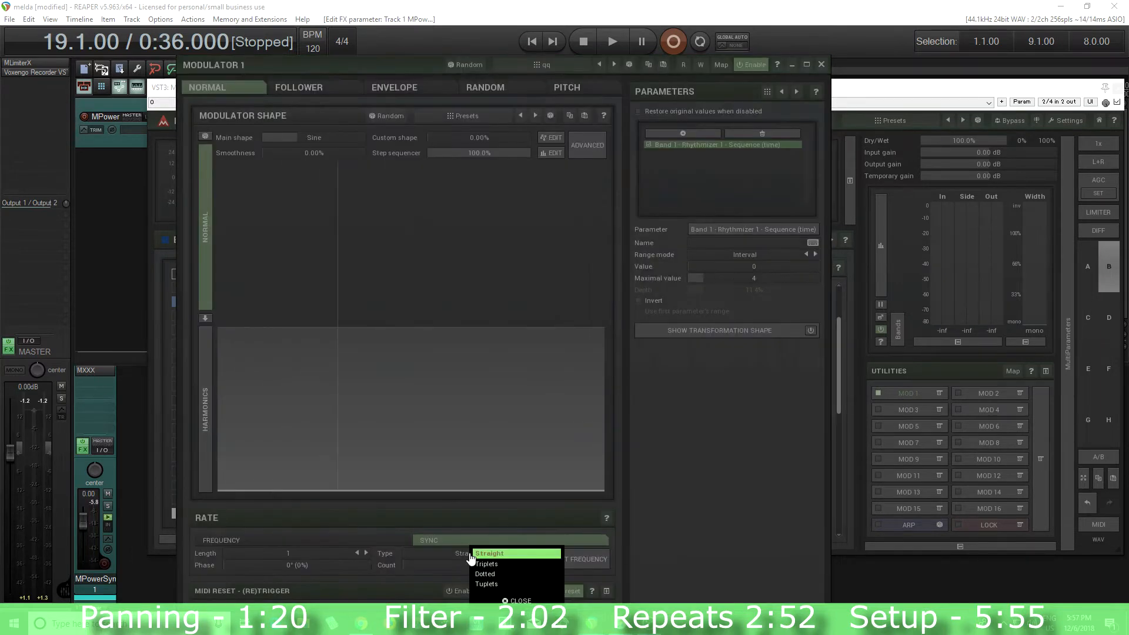
{"action": "left_click", "coordinate": [480, 555]}
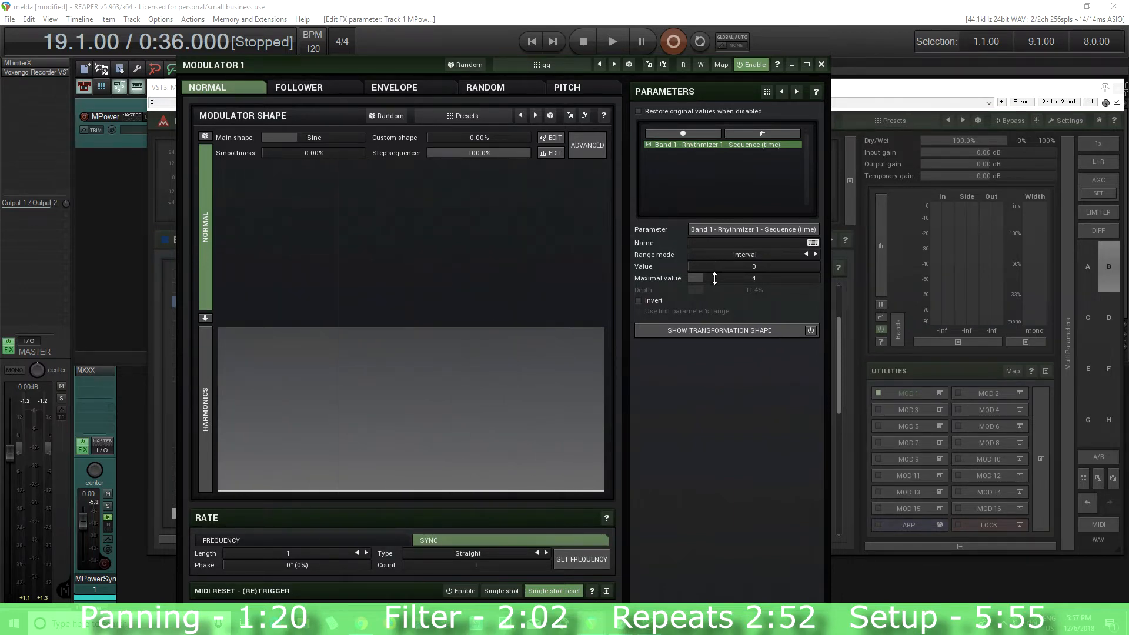
Step: Raise the first step of modulator 1's step sequencer to 100%, accept it and reposition the modulator window
{"action": "left_click", "coordinate": [552, 154]}
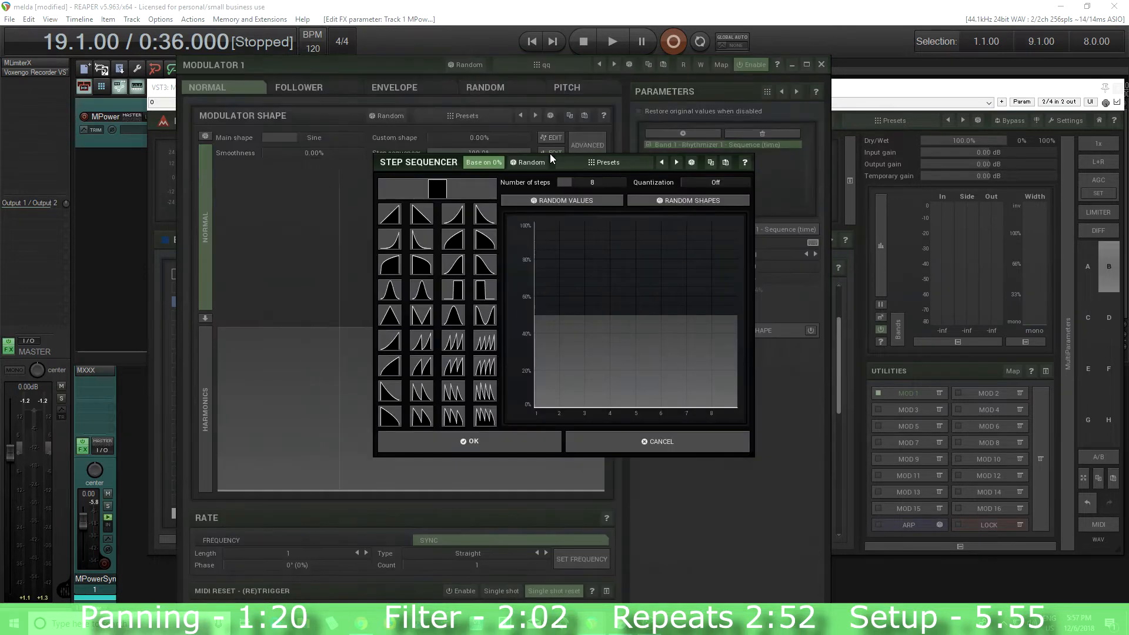
{"action": "left_click_drag", "start_coordinate": [552, 285], "coordinate": [548, 213]}
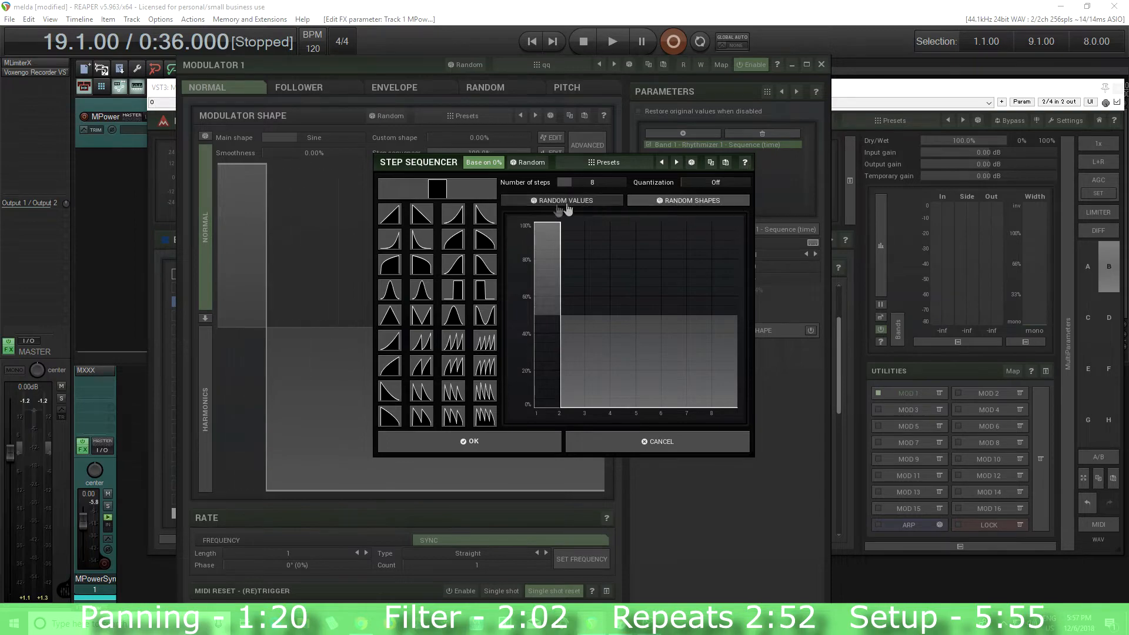
{"action": "left_click", "coordinate": [538, 442]}
{"action": "left_click_drag", "start_coordinate": [520, 63], "coordinate": [611, 509]}
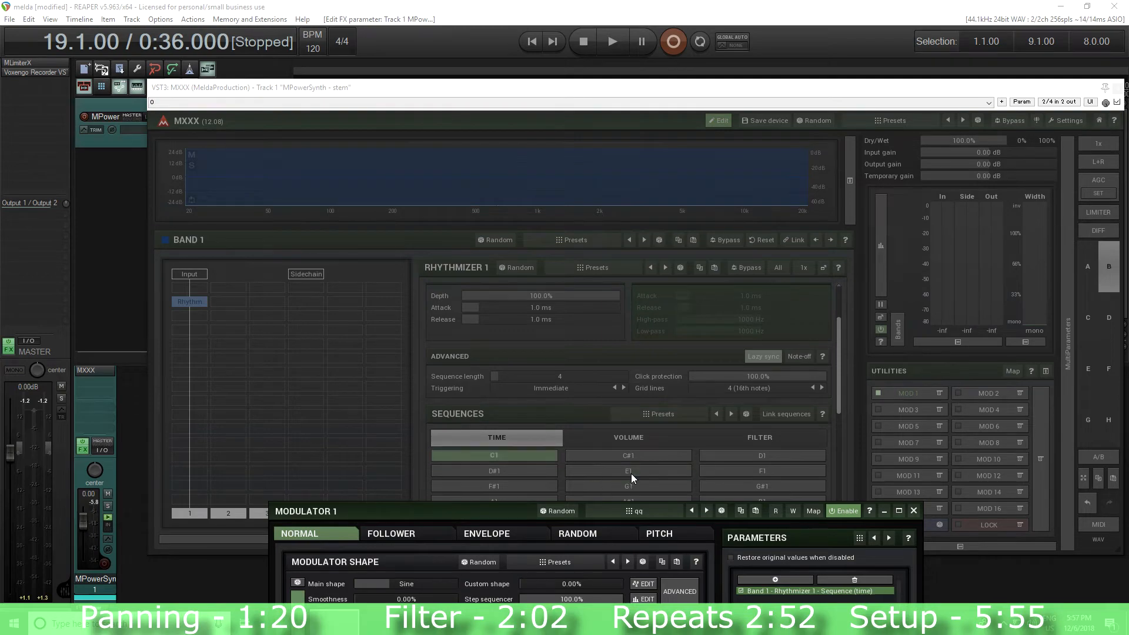
{"action": "left_click_drag", "start_coordinate": [489, 513], "coordinate": [364, 100]}
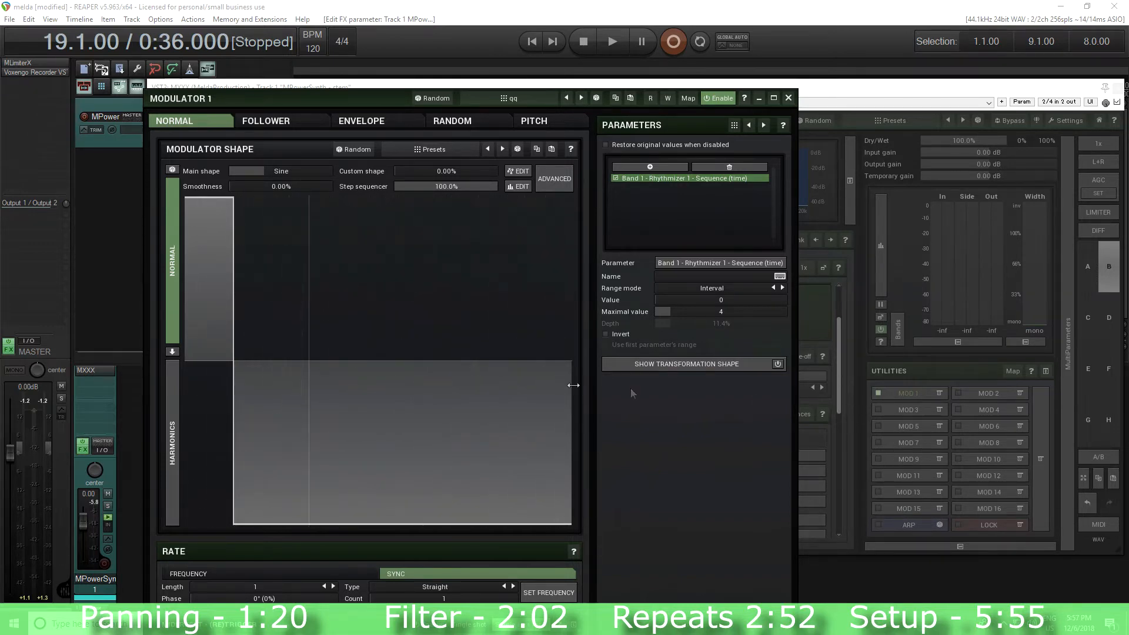
Step: Have multiparameter 1 learn the first step of modulator 1's step sequencer by lowering it to 0%, and close the modulator
{"action": "left_click", "coordinate": [1067, 366]}
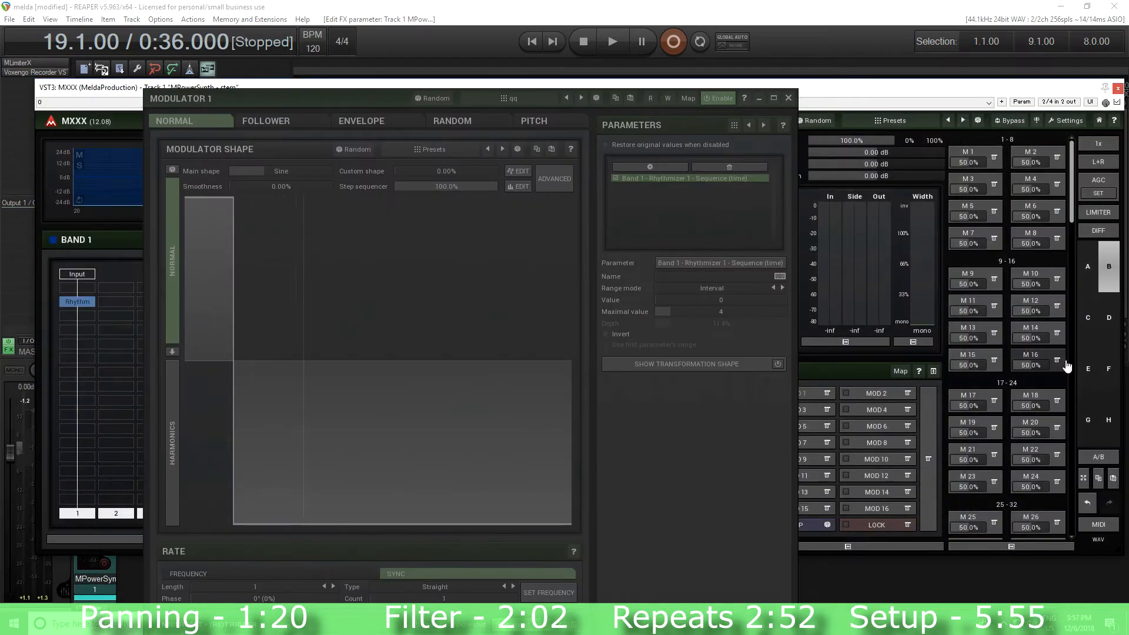
{"action": "left_click", "coordinate": [996, 159]}
{"action": "left_click", "coordinate": [989, 202]}
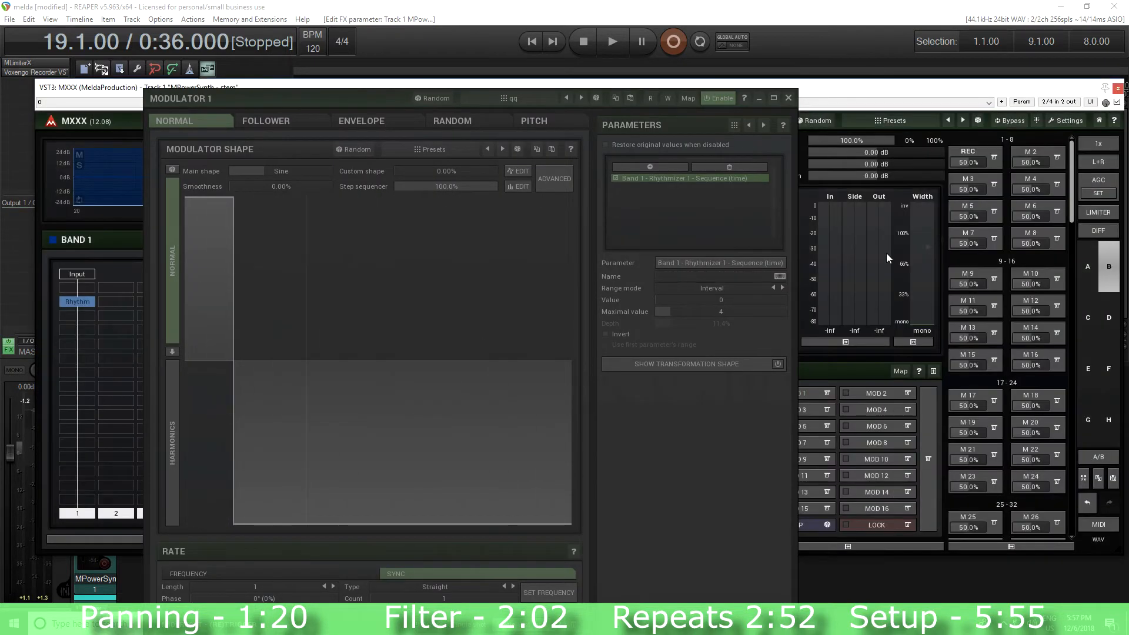
{"action": "left_click", "coordinate": [514, 187]}
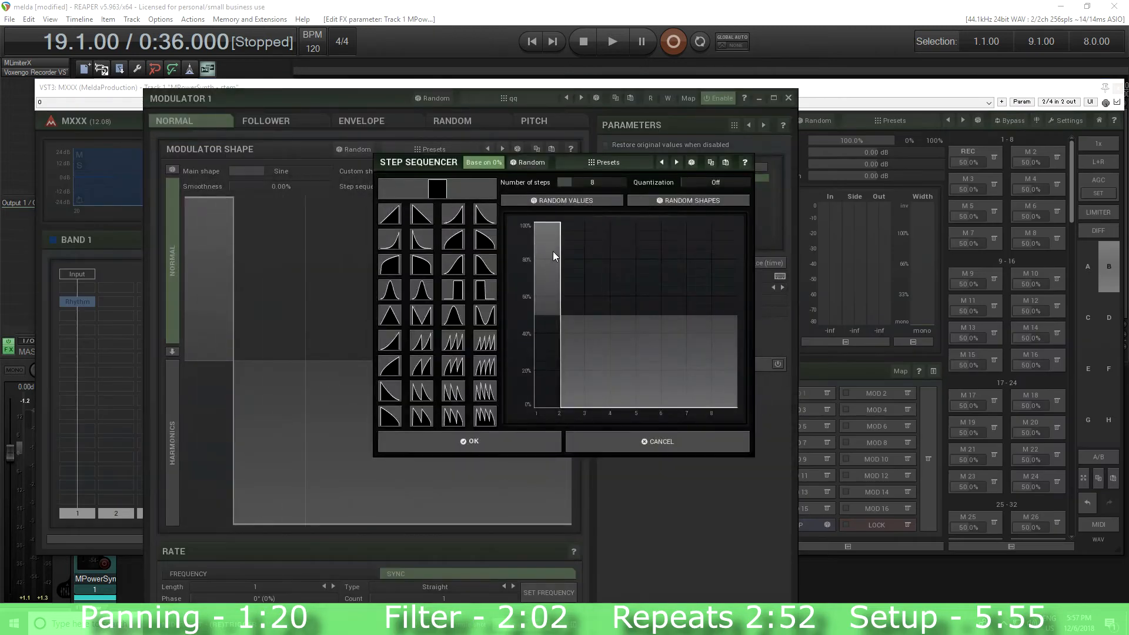
{"action": "left_click_drag", "start_coordinate": [544, 391], "coordinate": [542, 429]}
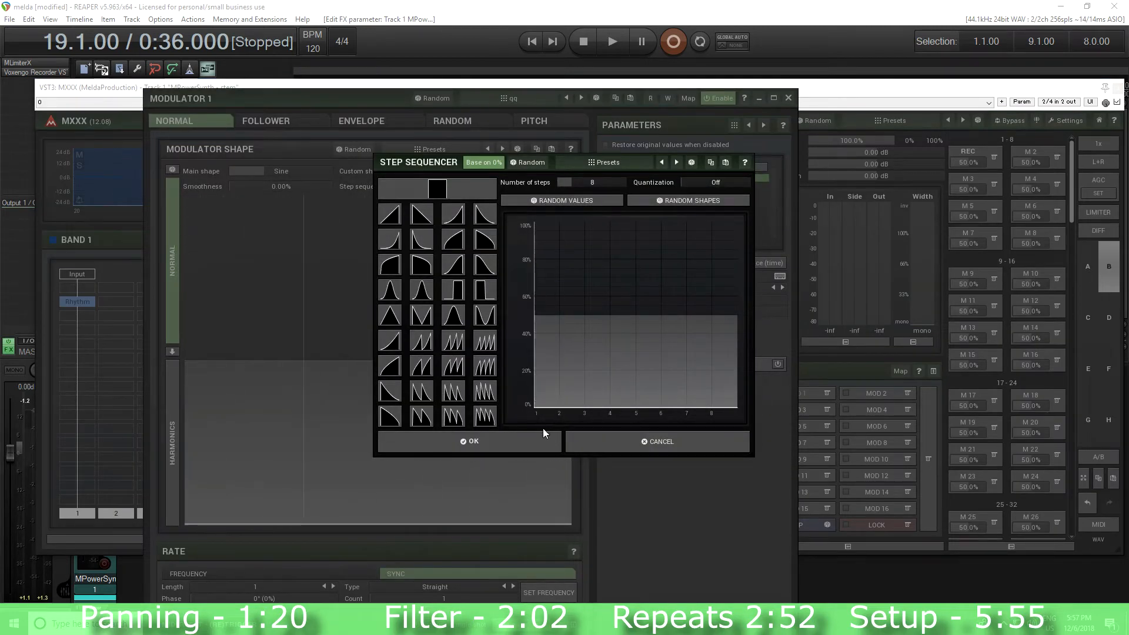
{"action": "left_click", "coordinate": [528, 445]}
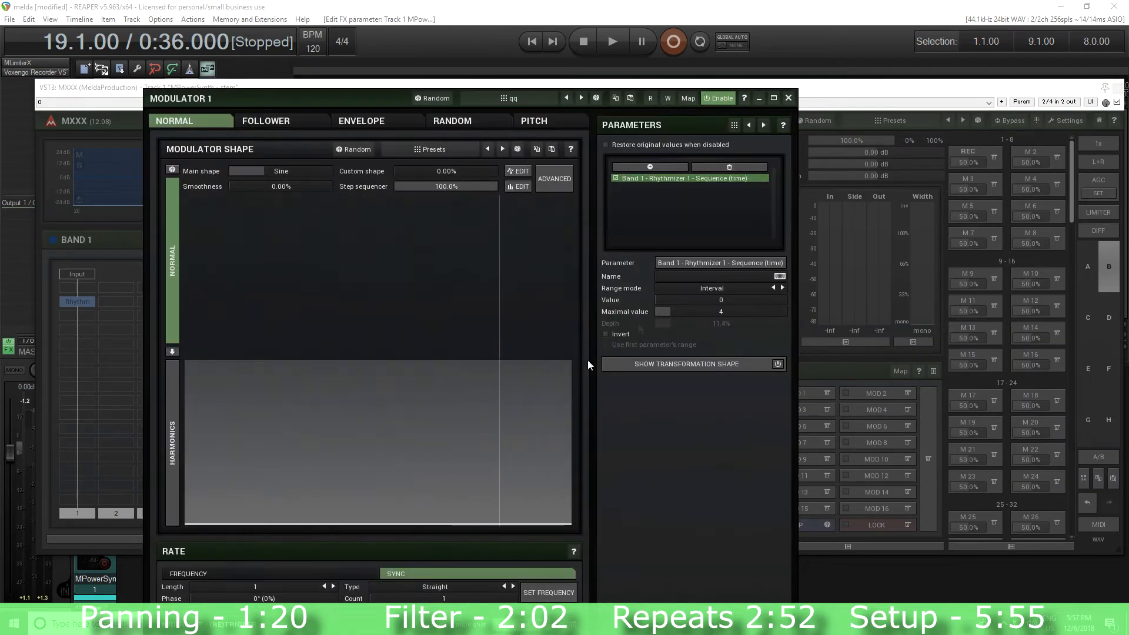
{"action": "left_click", "coordinate": [789, 98]}
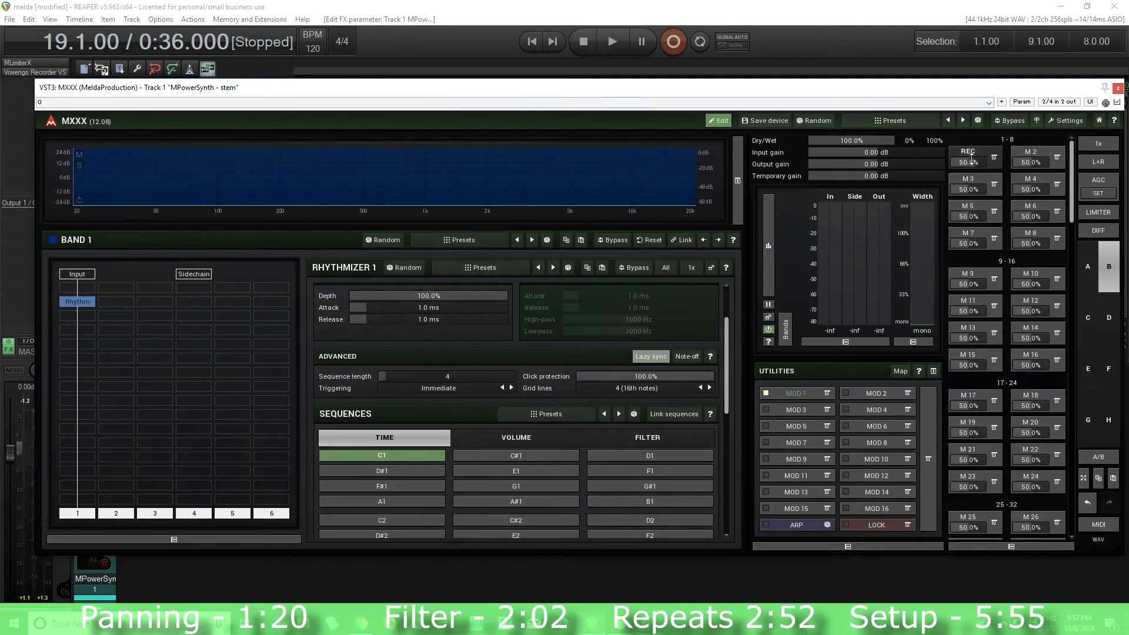
Step: Name multiparameter 1 "repeats" and configure it as Banks with value mode By bank name and bank 1 at -100%
{"action": "left_click", "coordinate": [969, 152]}
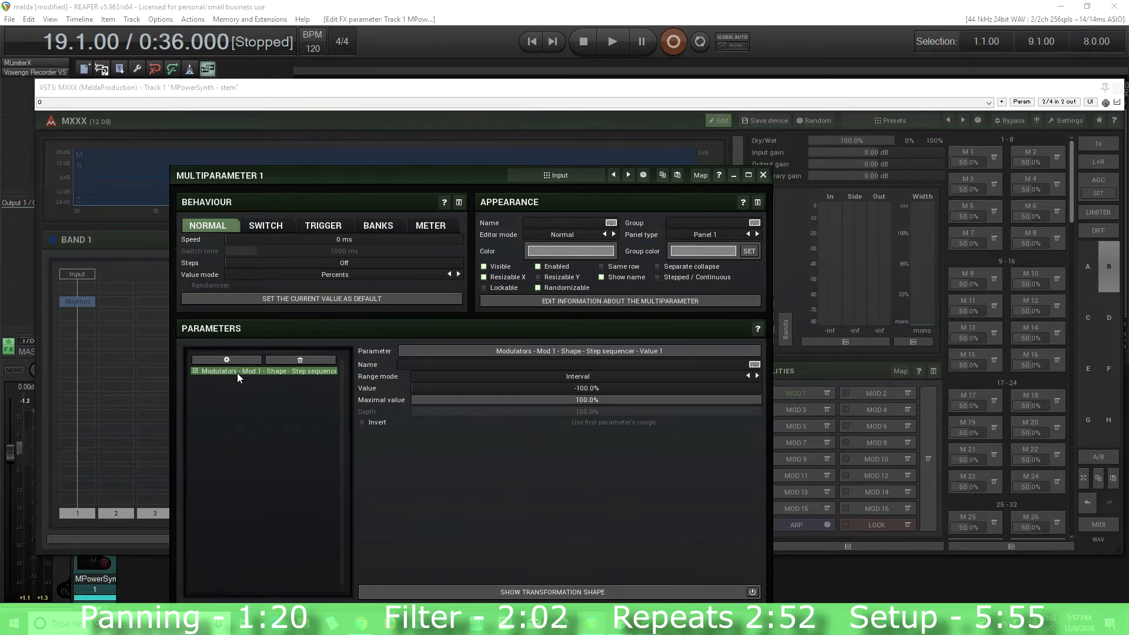
{"action": "left_click", "coordinate": [378, 226]}
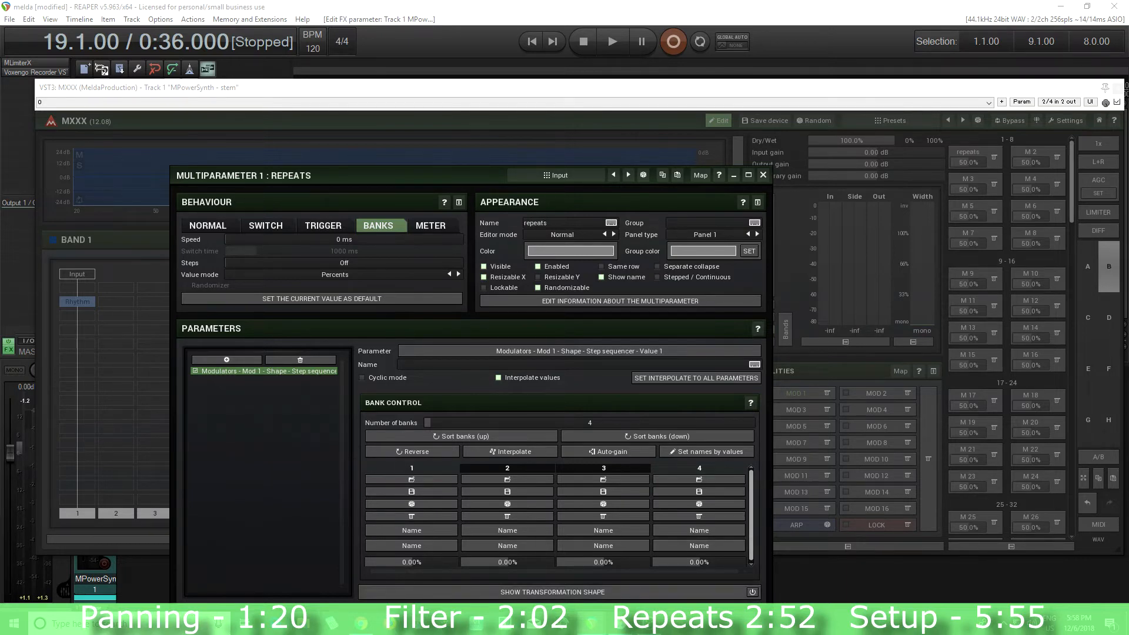
{"action": "left_click", "coordinate": [322, 275]}
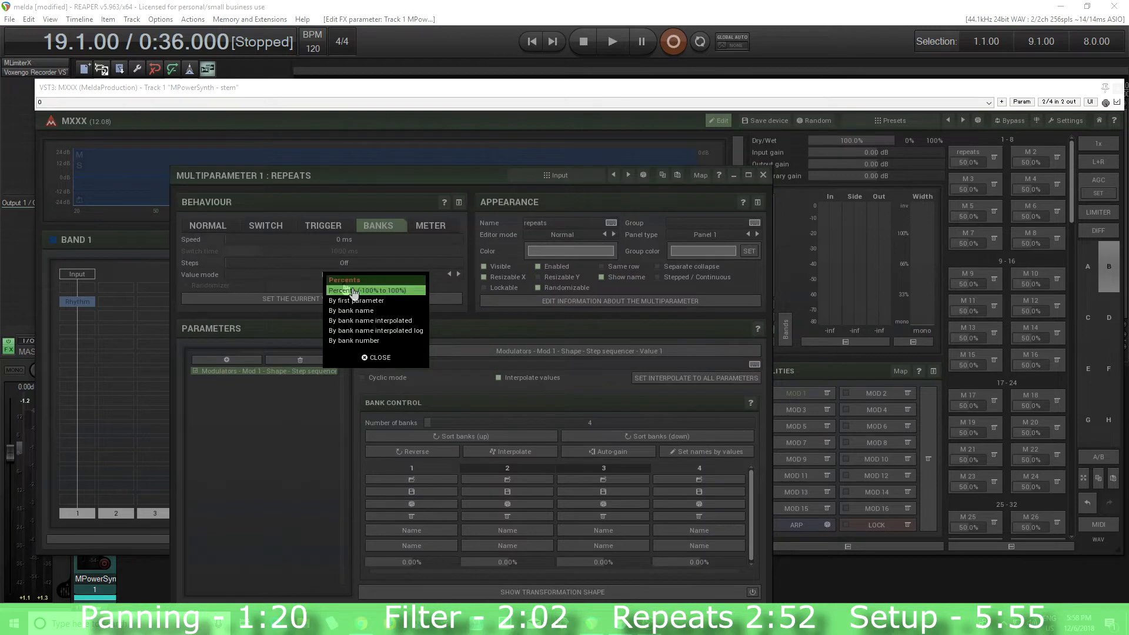
{"action": "left_click", "coordinate": [377, 311]}
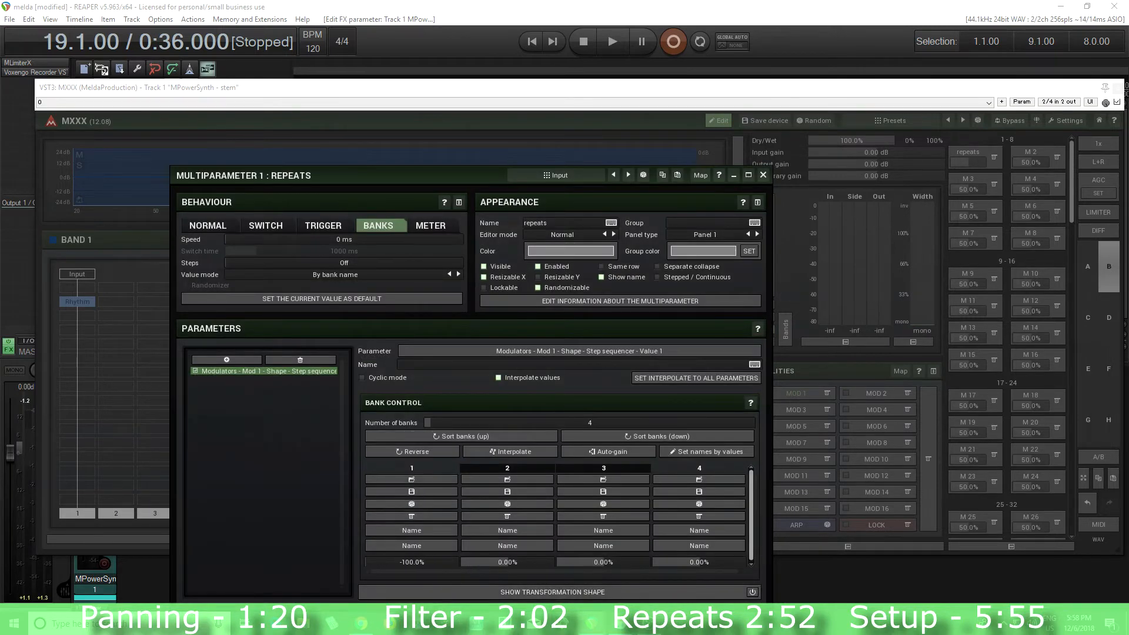
Step: Name bank 1 "off" and bank 2 "1/16" in the repeats multiparameter
{"action": "left_click", "coordinate": [419, 530]}
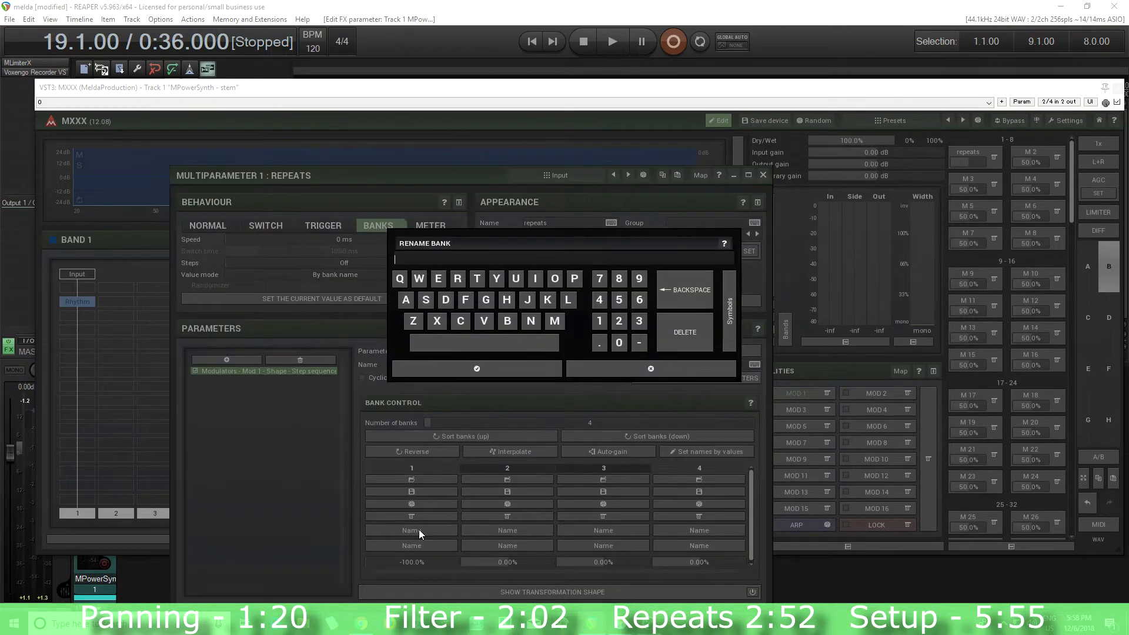
{"action": "left_click", "coordinate": [476, 372]}
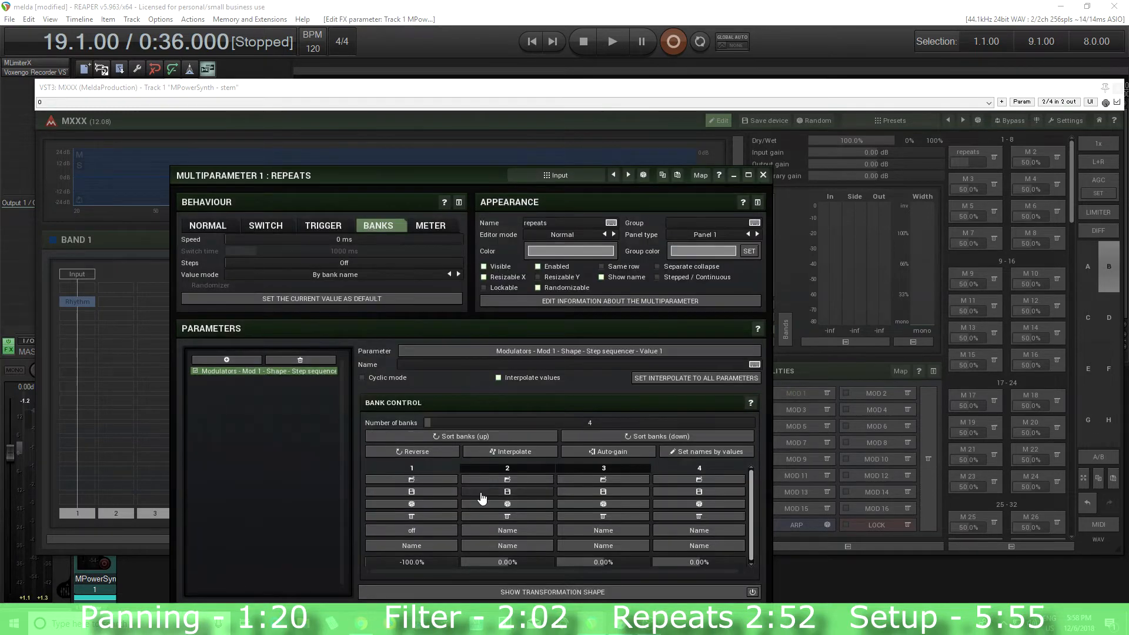
{"action": "left_click", "coordinate": [495, 531]}
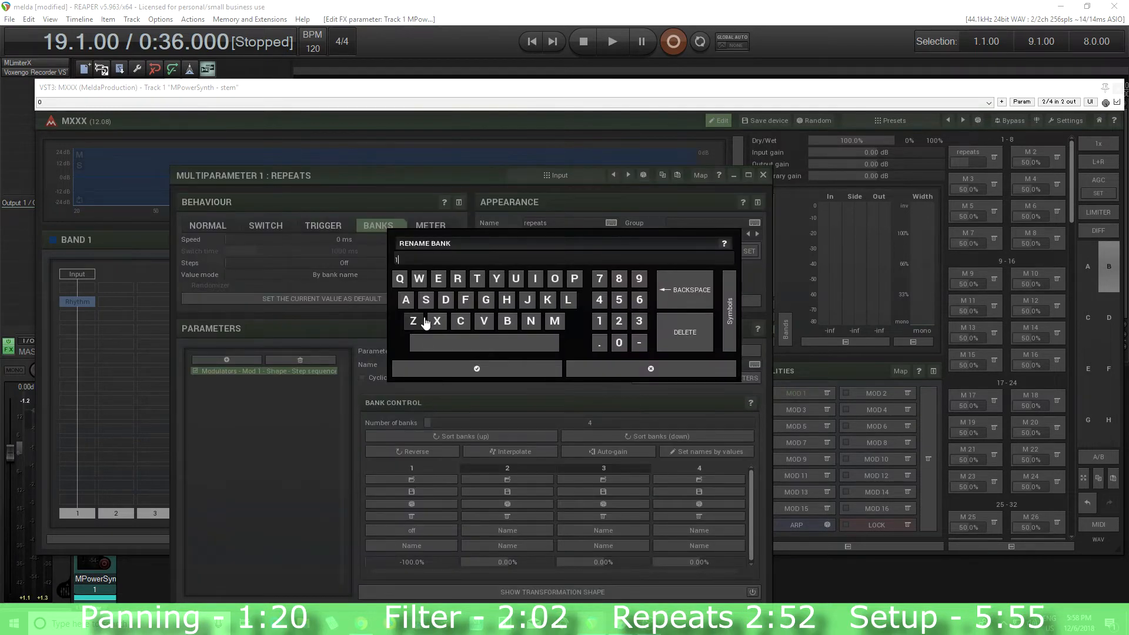
{"action": "left_click", "coordinate": [449, 370]}
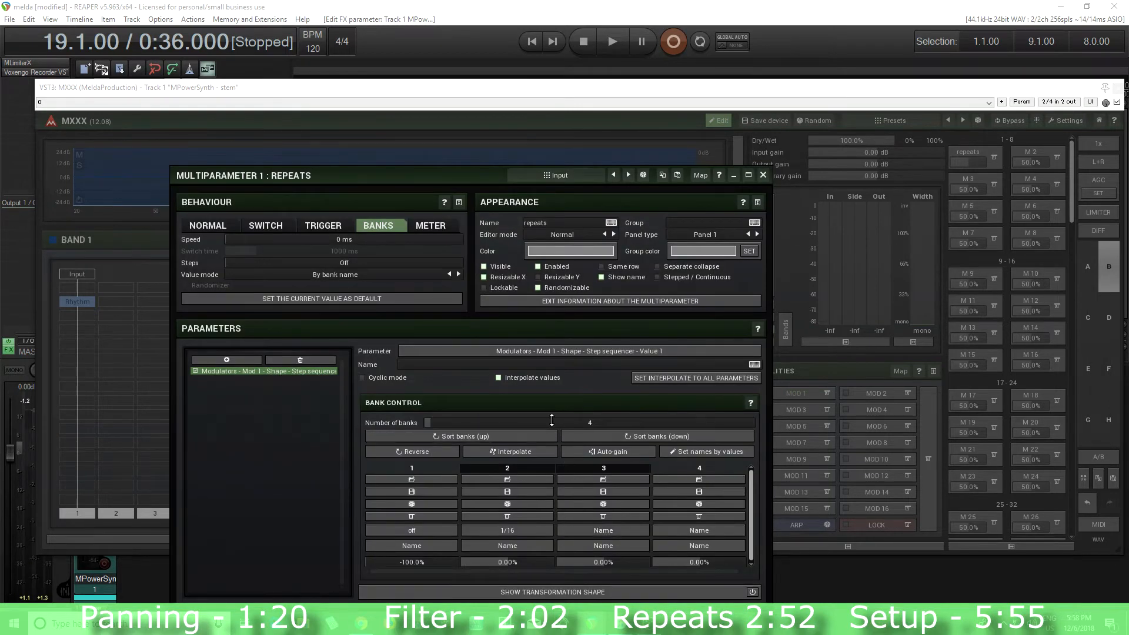
Step: Set the number of banks to 5 and name banks 3 to 5 "1/16 t", "1/32" and "1/32 t"
{"action": "left_click_drag", "start_coordinate": [552, 420], "coordinate": [556, 418]}
{"action": "left_click", "coordinate": [555, 531]}
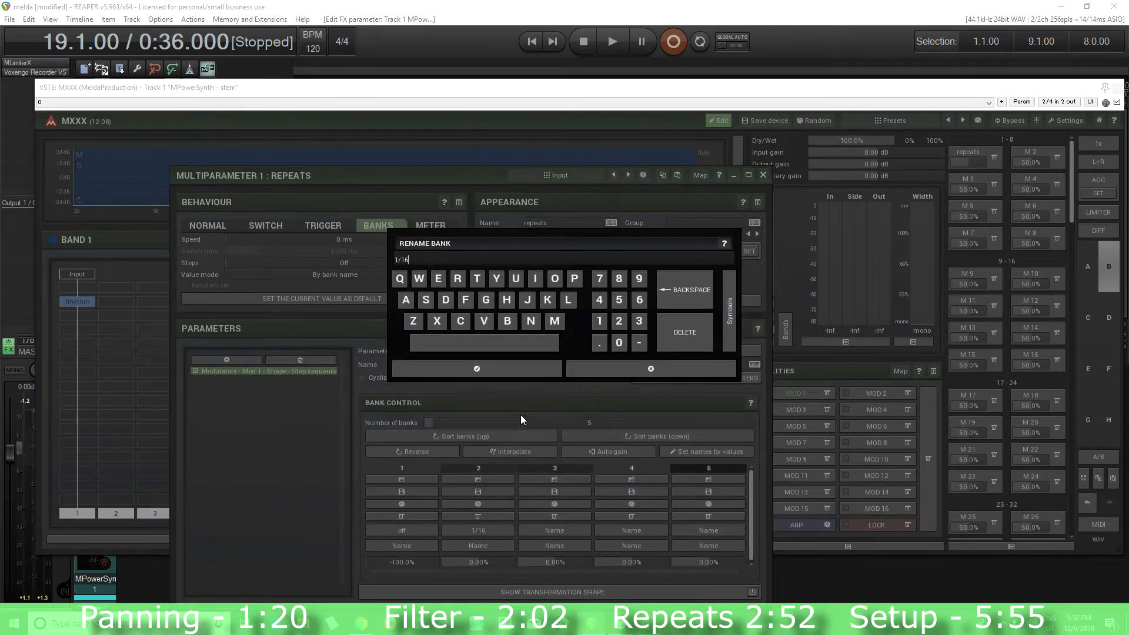
{"action": "left_click", "coordinate": [498, 370]}
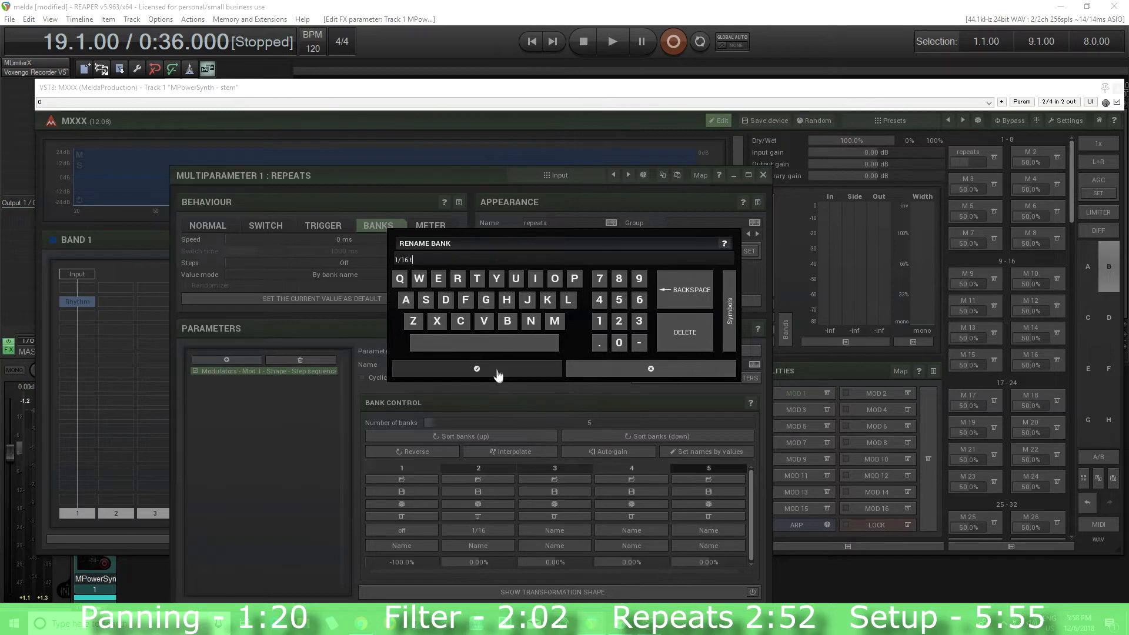
{"action": "left_click", "coordinate": [620, 531]}
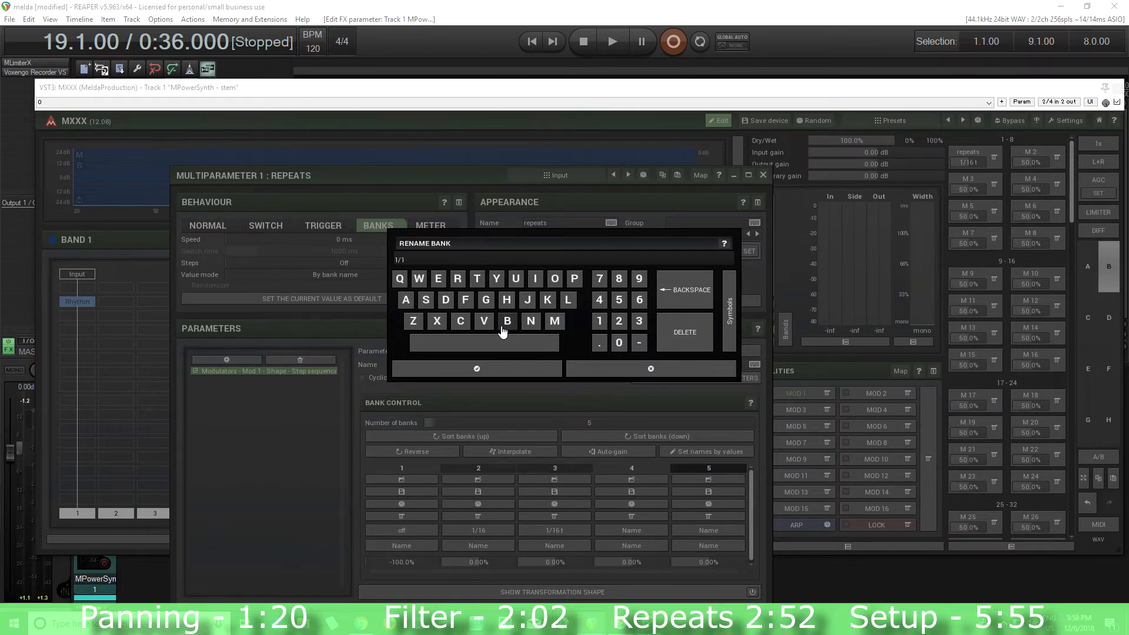
{"action": "type", "text": "1/32"}
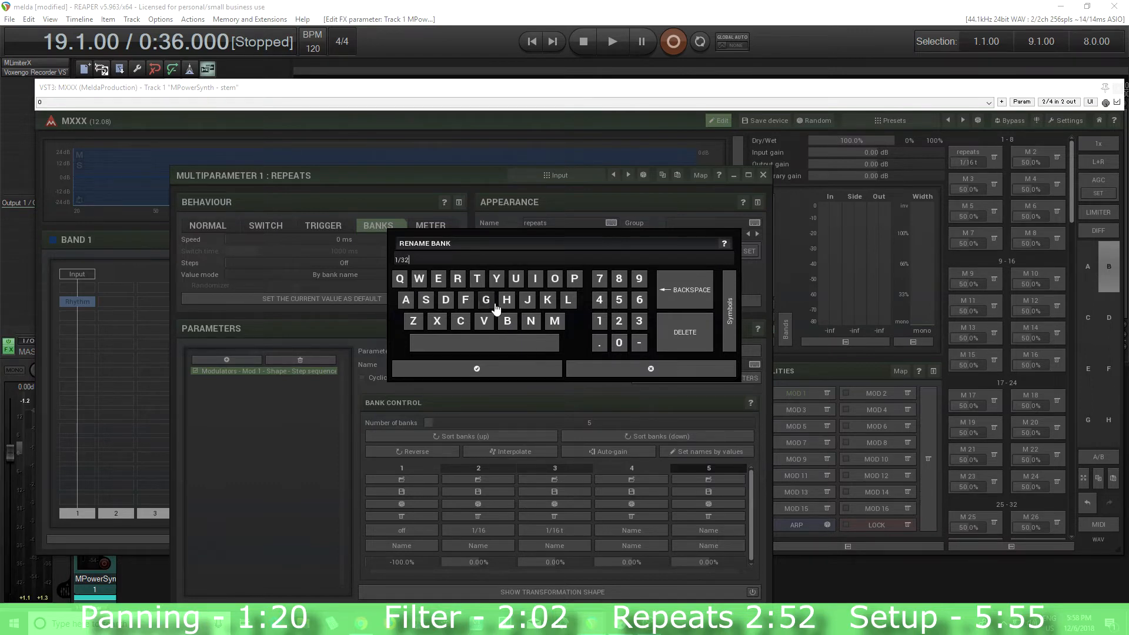
{"action": "left_click", "coordinate": [497, 370]}
{"action": "left_click", "coordinate": [712, 532]}
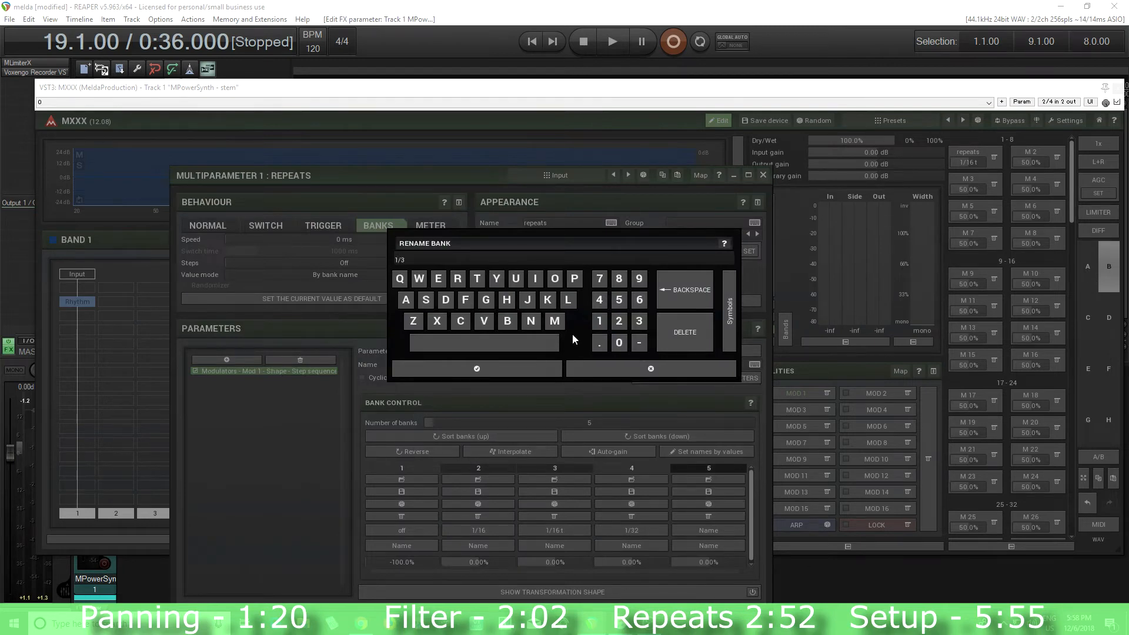
{"action": "type", "text": "1/32 t"}
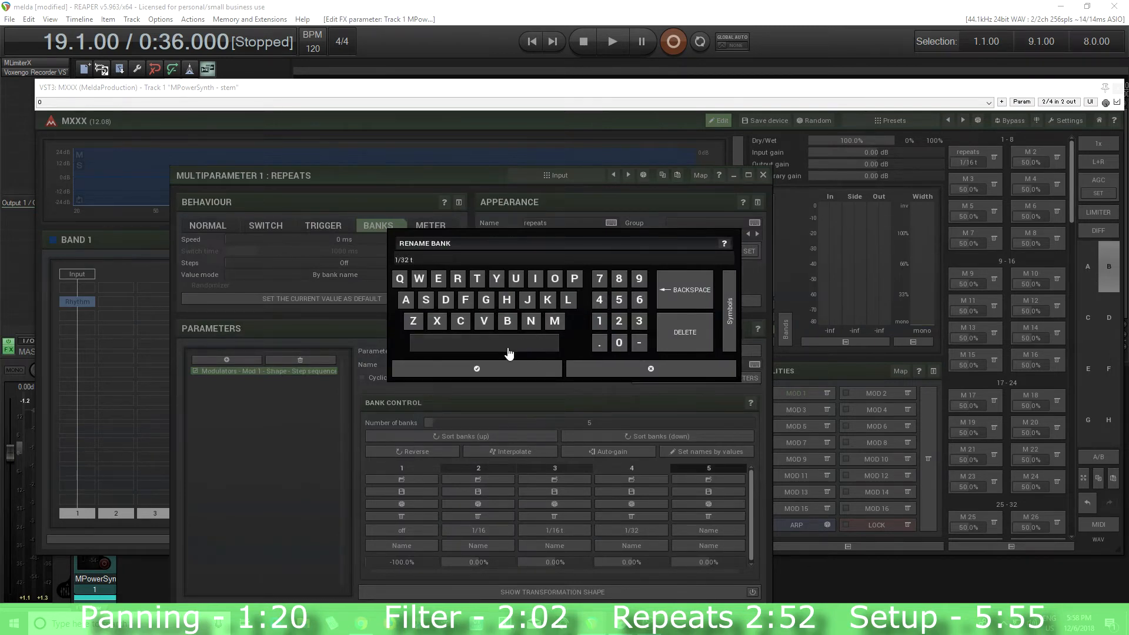
{"action": "left_click", "coordinate": [507, 368]}
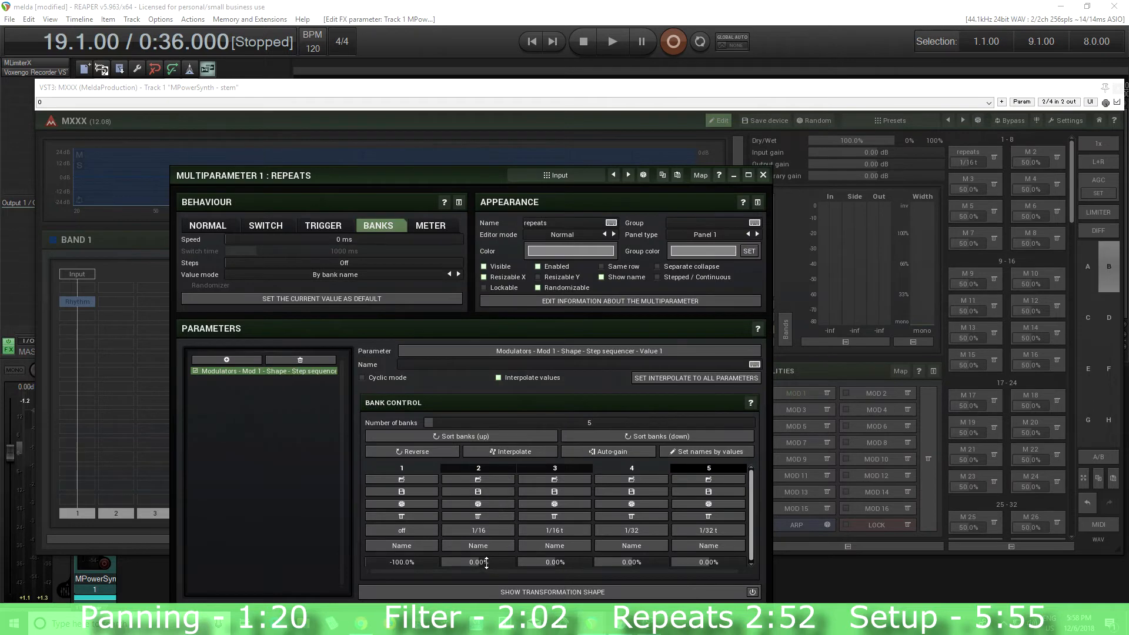
Step: Set banks 2, 4 and 5 to -50.4%, 50.4% and 100%, turn off value interpolation and close the multiparameter
{"action": "left_click_drag", "start_coordinate": [478, 562], "coordinate": [472, 562]}
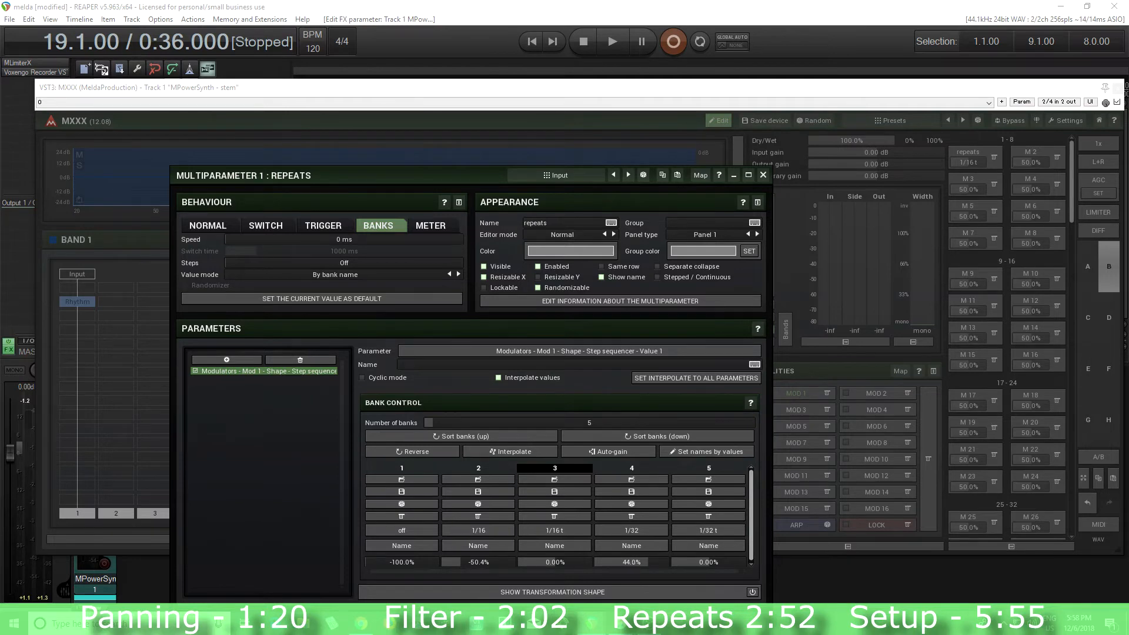
{"action": "left_click_drag", "start_coordinate": [702, 562], "coordinate": [701, 547]}
{"action": "left_click", "coordinate": [520, 381]}
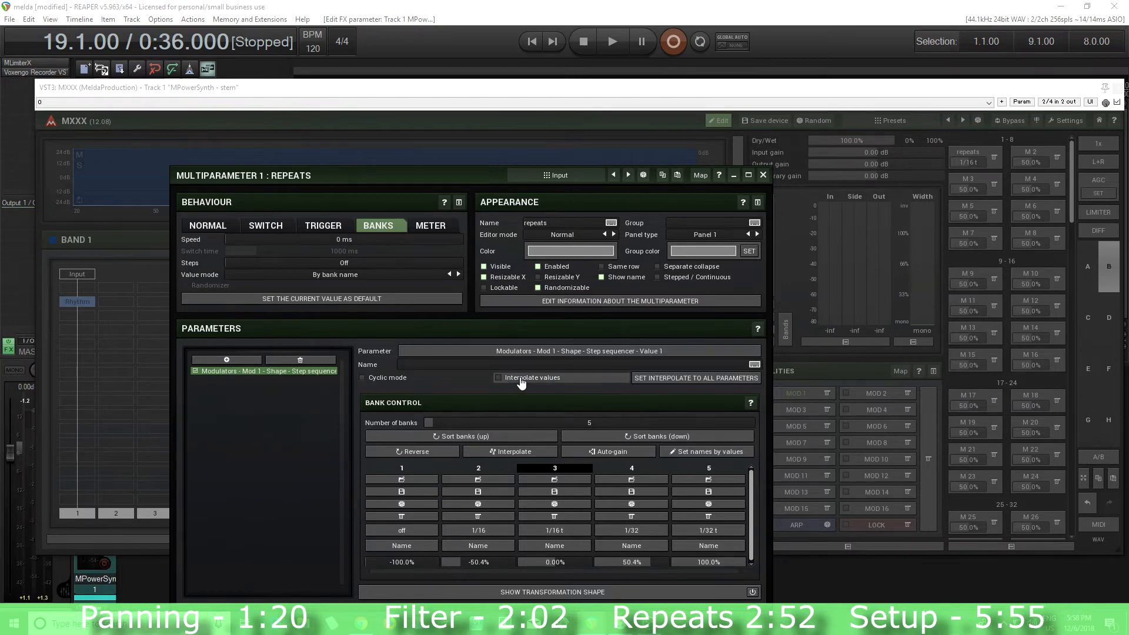
{"action": "left_click", "coordinate": [763, 175]}
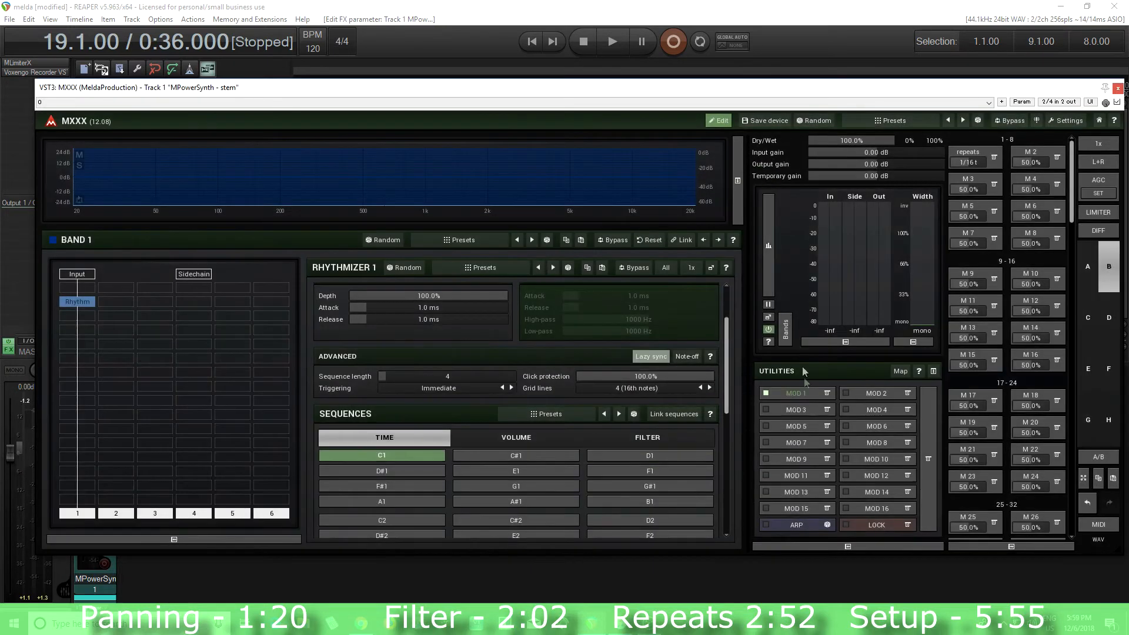
Step: Check modulator 1's step shape while moving the repeats multiparameter to off, close the modulator and return repeats to 1/16 t
{"action": "left_click", "coordinate": [805, 397]}
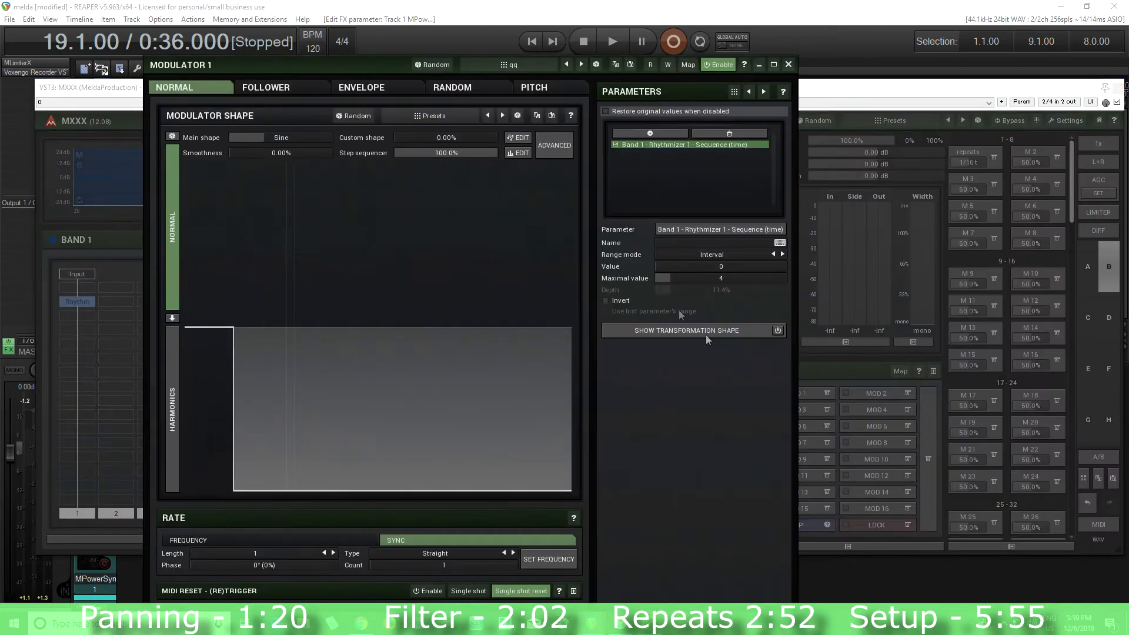
{"action": "left_click", "coordinate": [966, 157]}
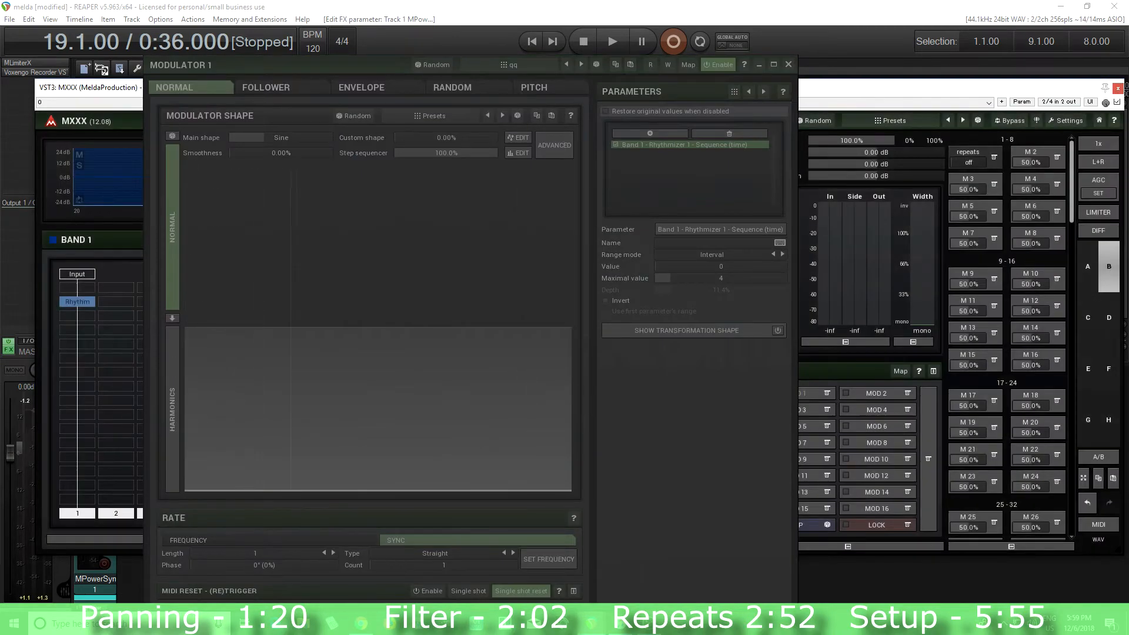
{"action": "mouse_move", "coordinate": [966, 160]}
{"action": "left_mouse_down"}
{"action": "mouse_move", "coordinate": [987, 160]}
{"action": "mouse_move", "coordinate": [951, 160]}
{"action": "left_mouse_up"}
{"action": "left_click", "coordinate": [788, 65]}
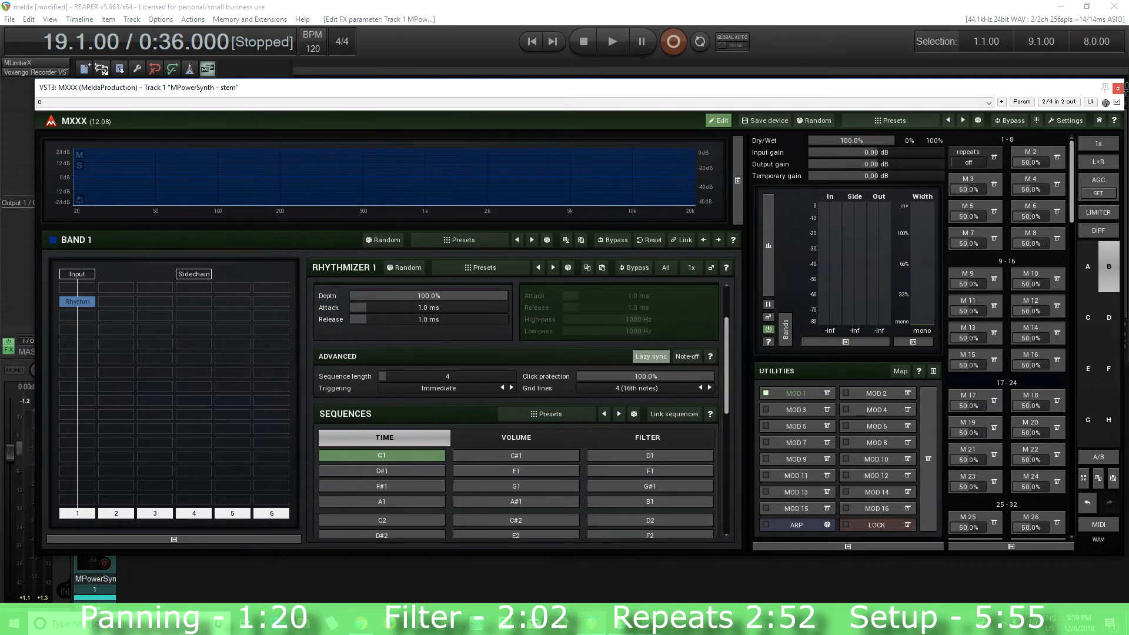
{"action": "left_click_drag", "start_coordinate": [968, 162], "coordinate": [972, 161]}
{"action": "left_click_drag", "start_coordinate": [968, 162], "coordinate": [974, 162]}
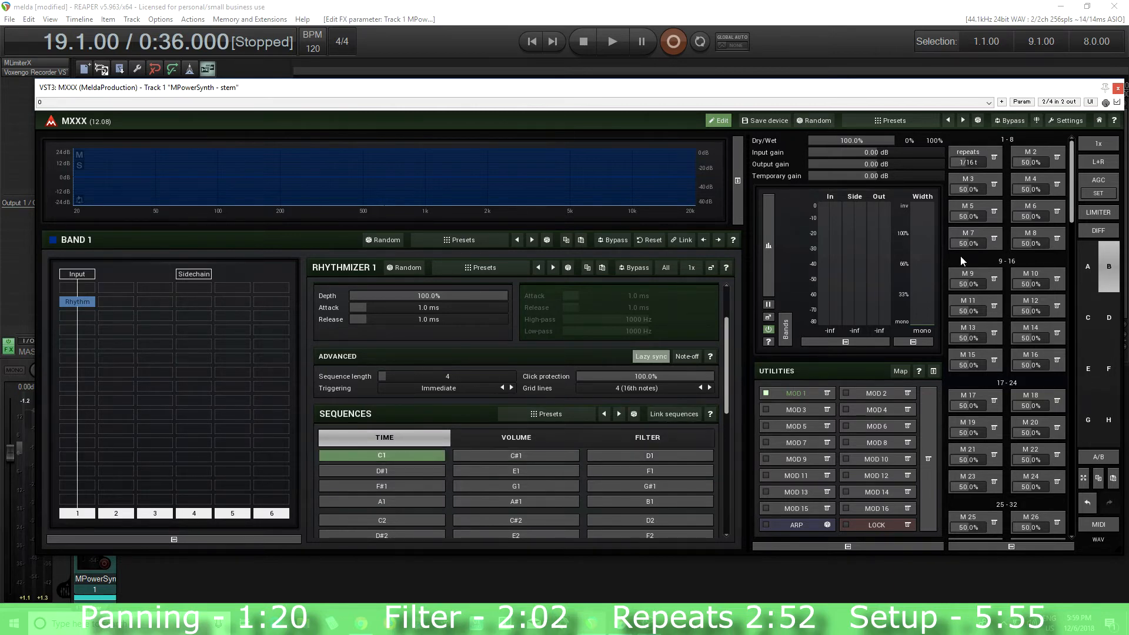
Step: Move the repeats multiparameter to 1/32 and on to 1/32 t, and look over its settings
{"action": "left_click_drag", "start_coordinate": [968, 162], "coordinate": [974, 162]}
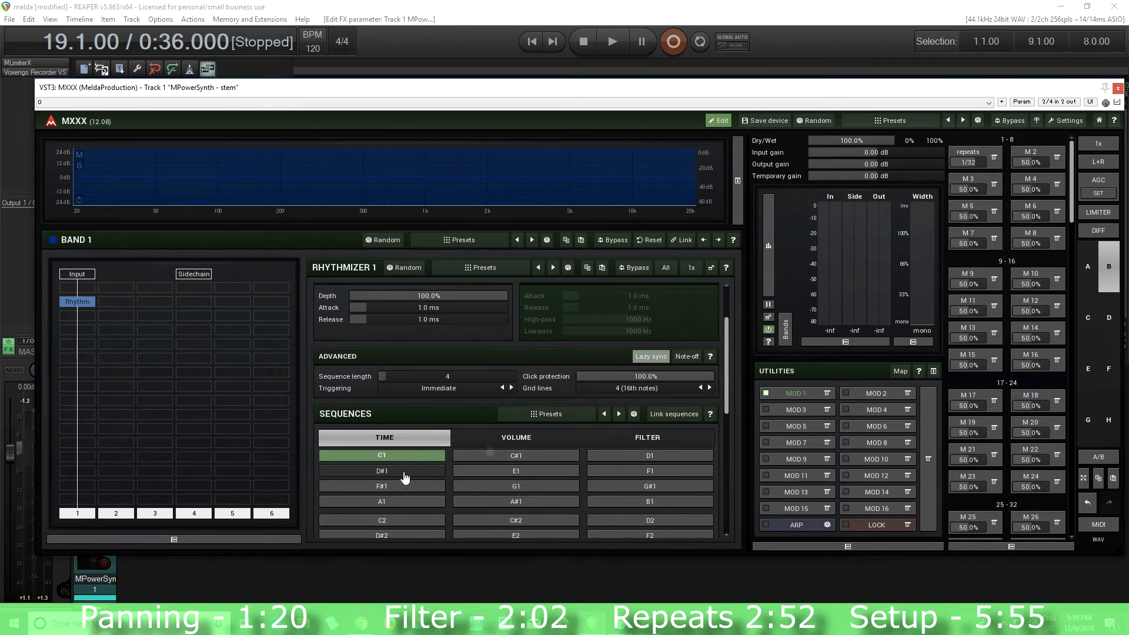
{"action": "left_click_drag", "start_coordinate": [982, 165], "coordinate": [983, 162]}
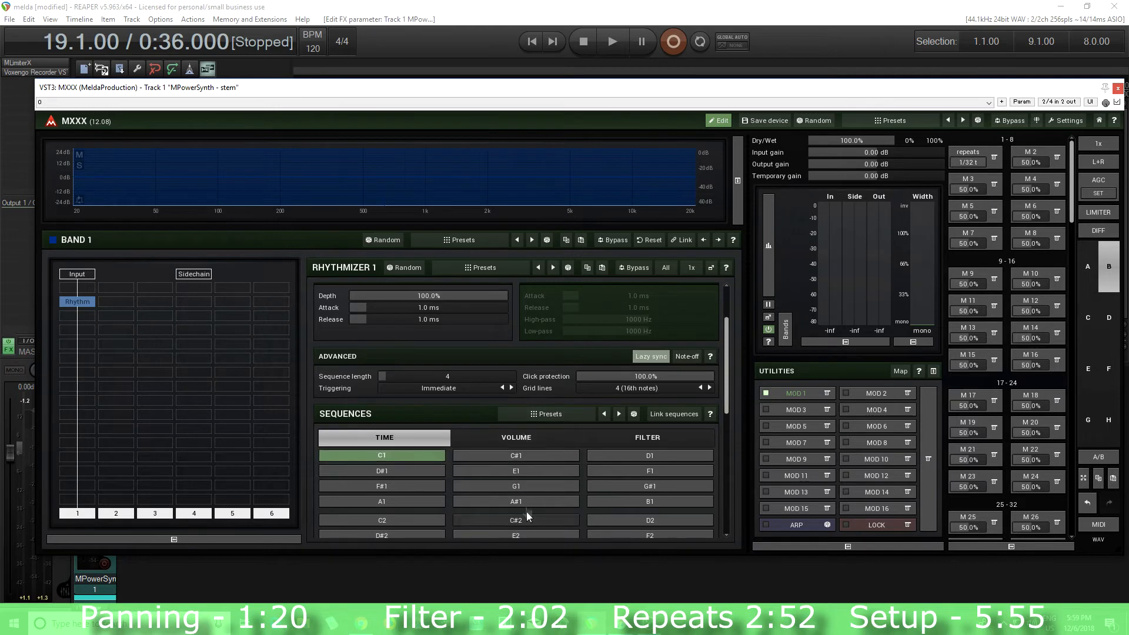
{"action": "left_click", "coordinate": [975, 156]}
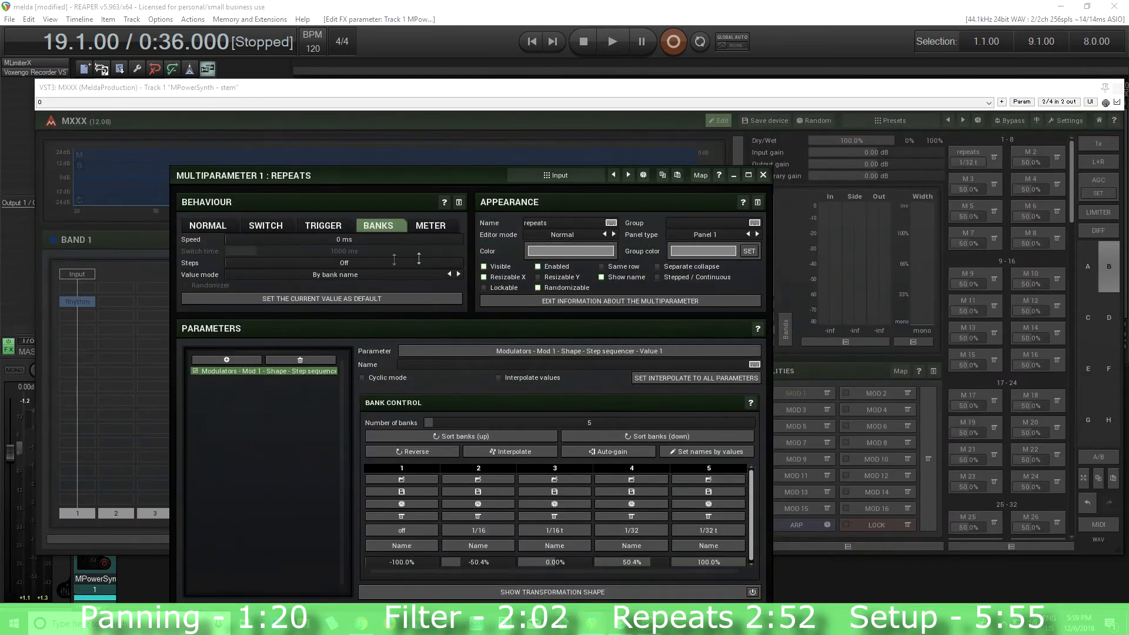
{"action": "left_click_drag", "start_coordinate": [343, 175], "coordinate": [339, 94]}
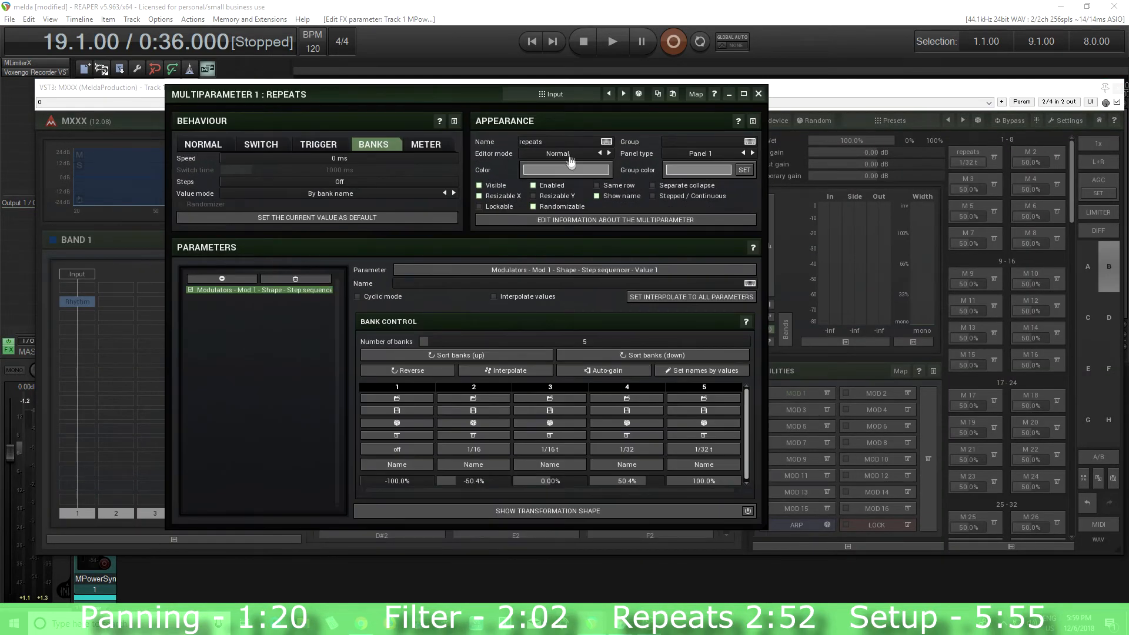
{"action": "left_click", "coordinate": [759, 95]}
Step: Set the repeats control to off in the simplified device view and return to the edit view
{"action": "left_click", "coordinate": [726, 123]}
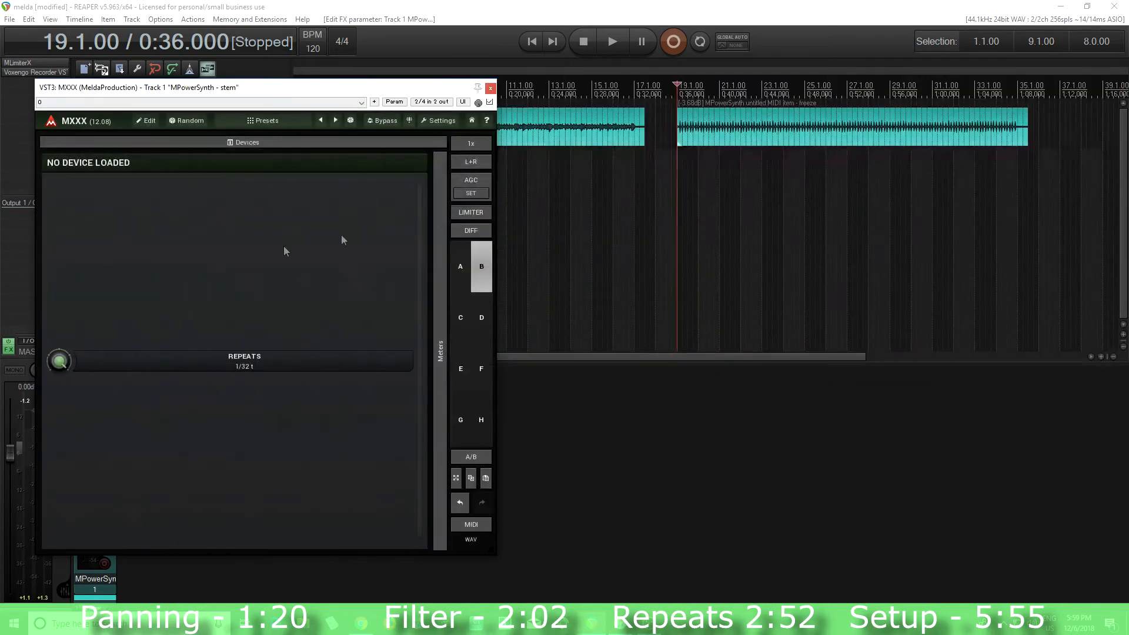
{"action": "left_click_drag", "start_coordinate": [59, 367], "coordinate": [60, 399]}
{"action": "left_click", "coordinate": [147, 121]}
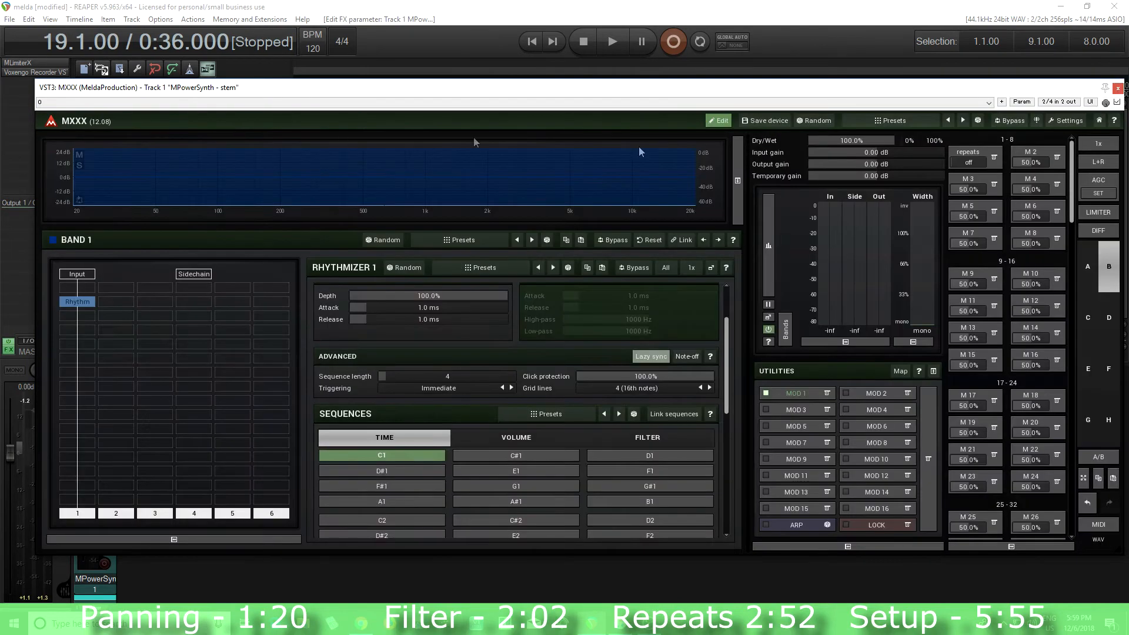
Step: Set the repeats multiparameter's editor mode to Bars start and check its display in the simplified device view
{"action": "left_click", "coordinate": [994, 157]}
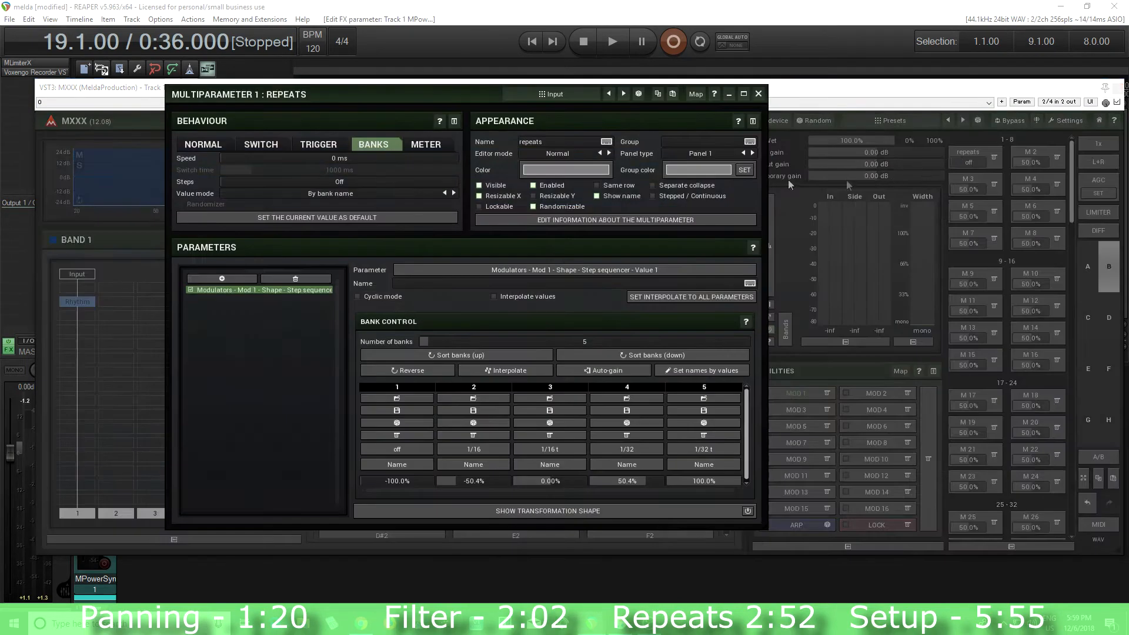
{"action": "left_click", "coordinate": [564, 155]}
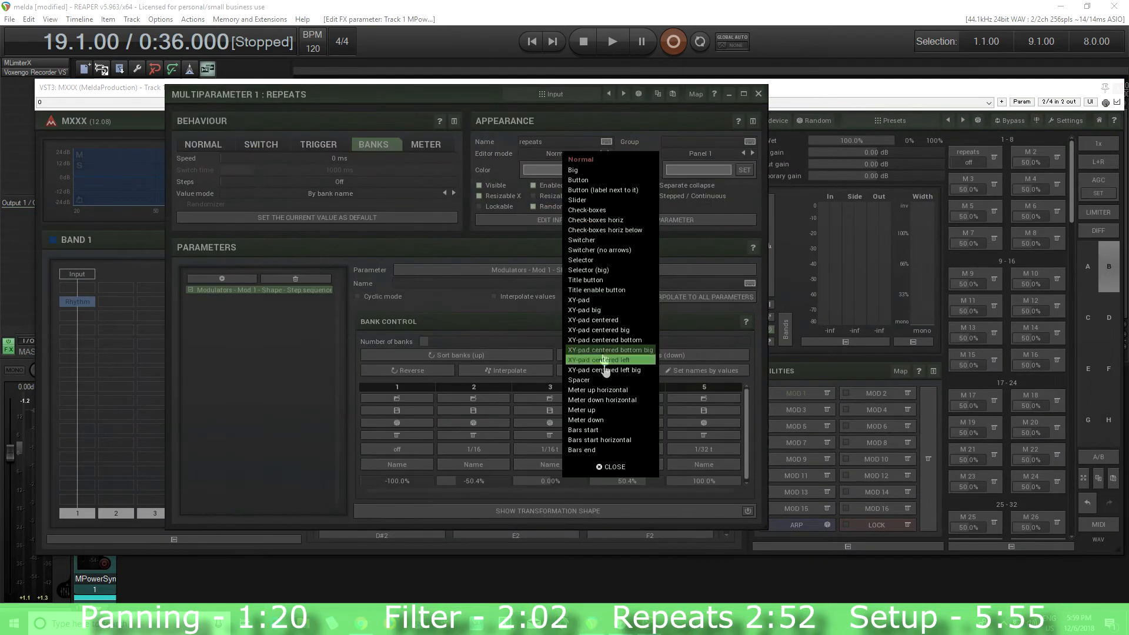
{"action": "left_click", "coordinate": [623, 431]}
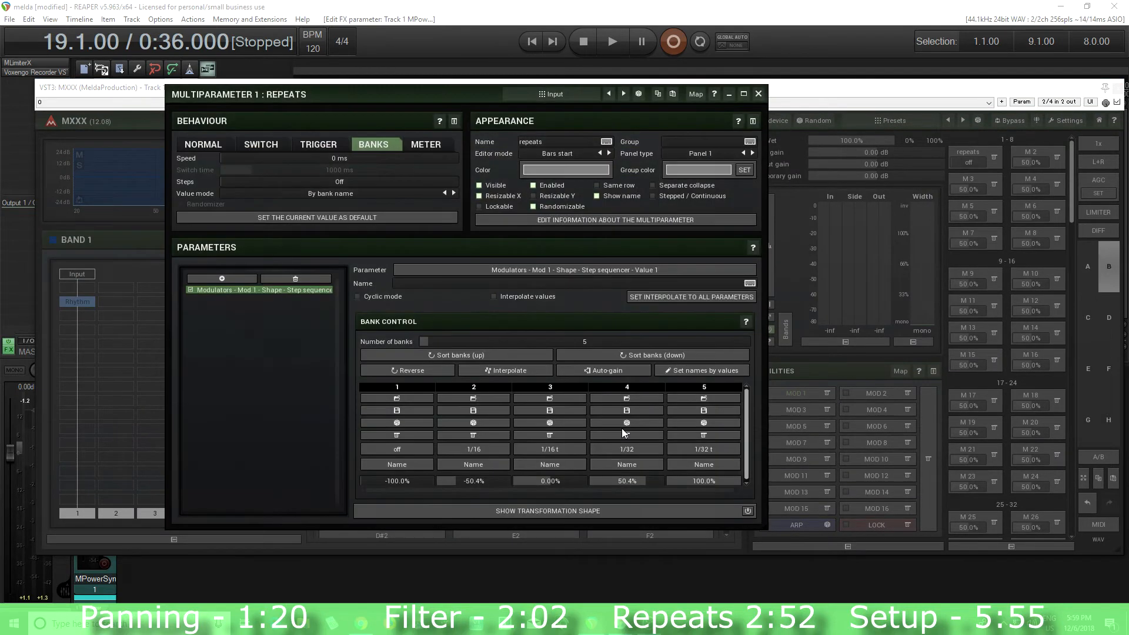
{"action": "left_click", "coordinate": [758, 95]}
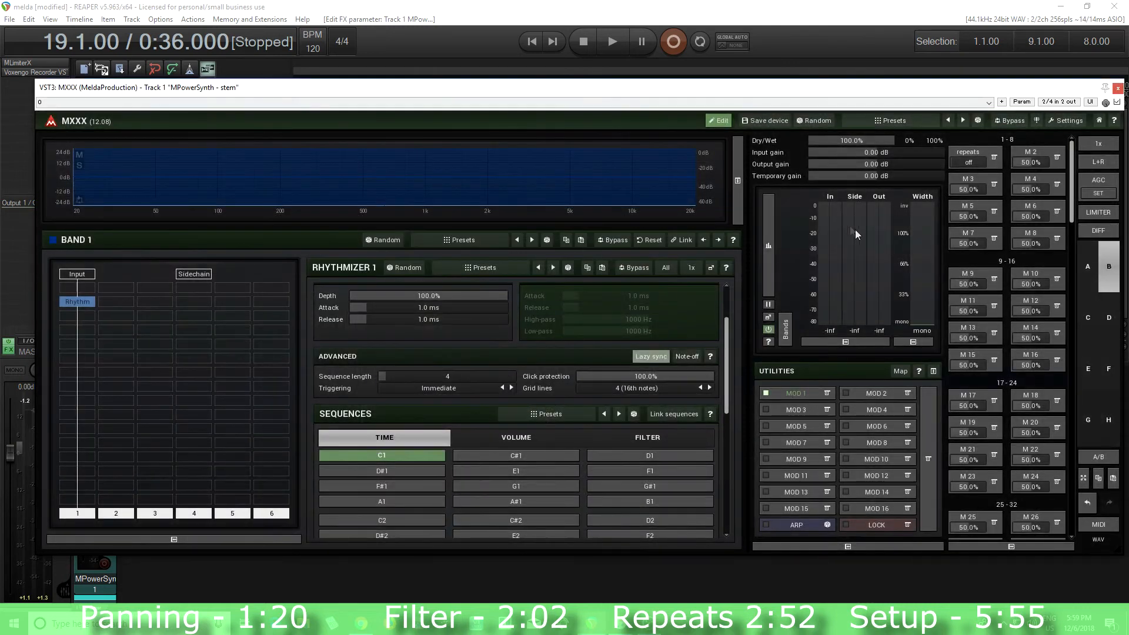
{"action": "left_click", "coordinate": [728, 125]}
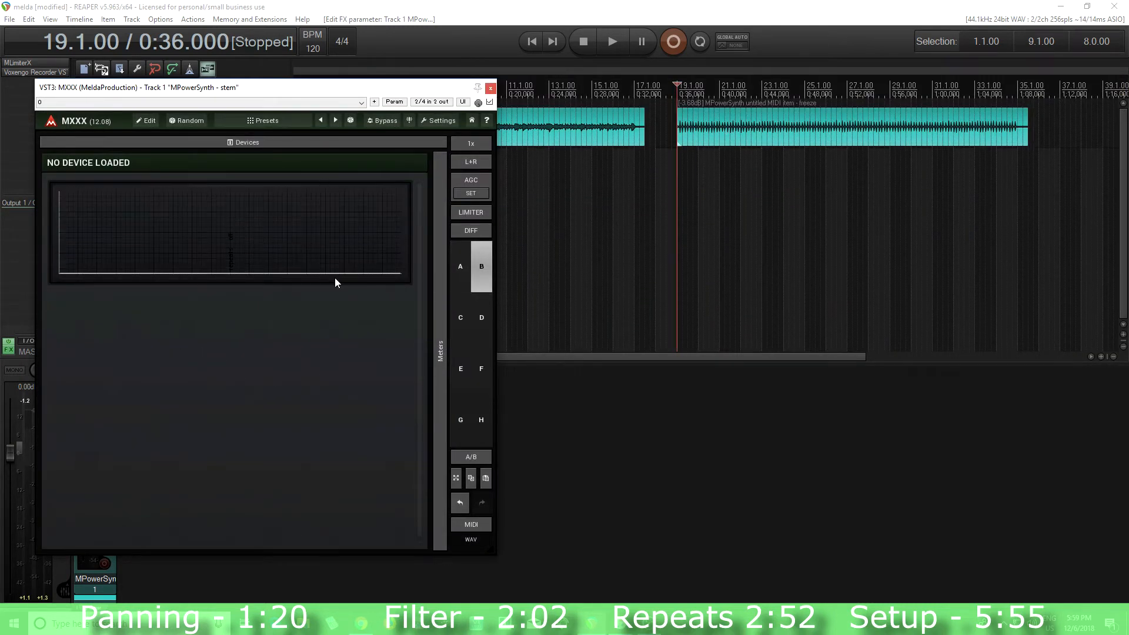
{"action": "left_click", "coordinate": [145, 123]}
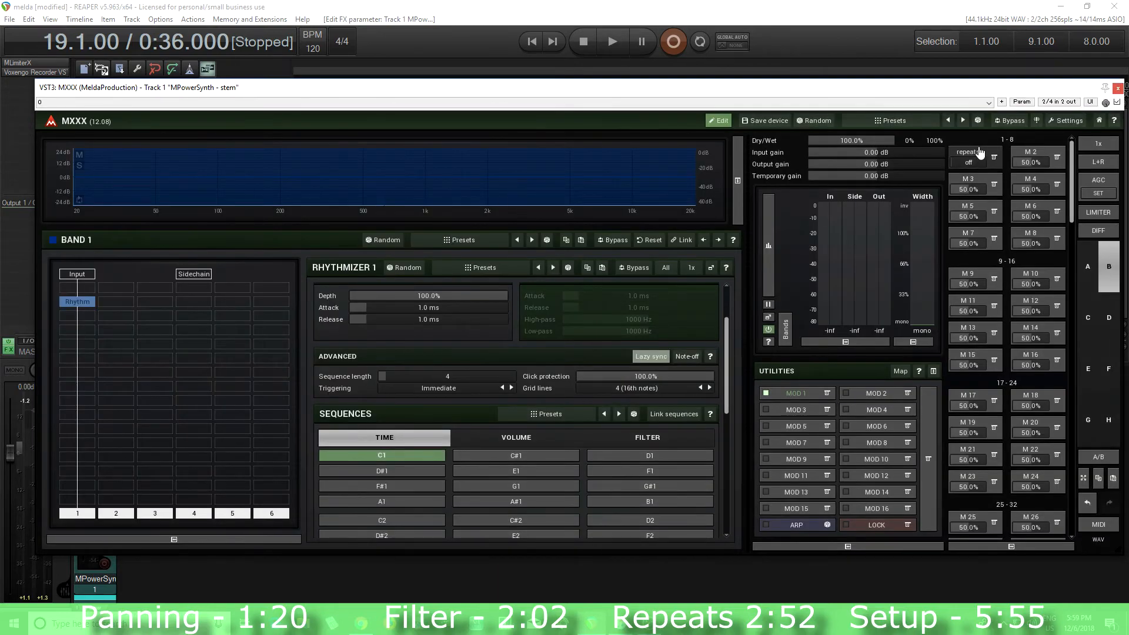
Step: Copy the repeats multiparameter's settings into multiparameter 2 and assign its parameter to modulator 1's step sequencer Value 2
{"action": "left_click", "coordinate": [974, 149]}
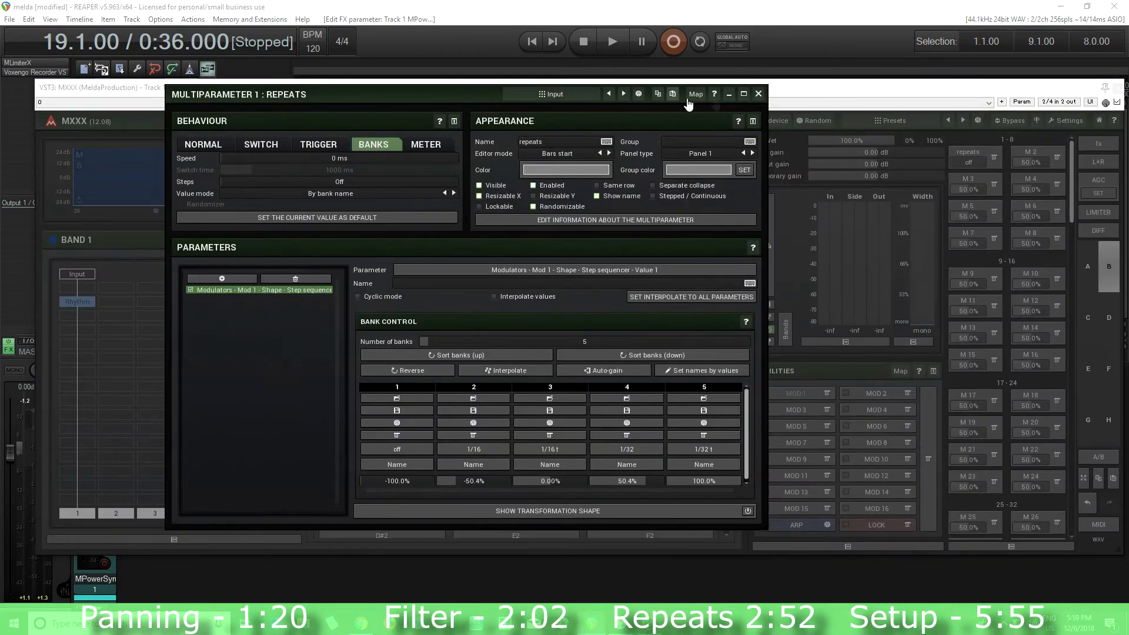
{"action": "left_click", "coordinate": [759, 94]}
{"action": "left_click", "coordinate": [1032, 157]}
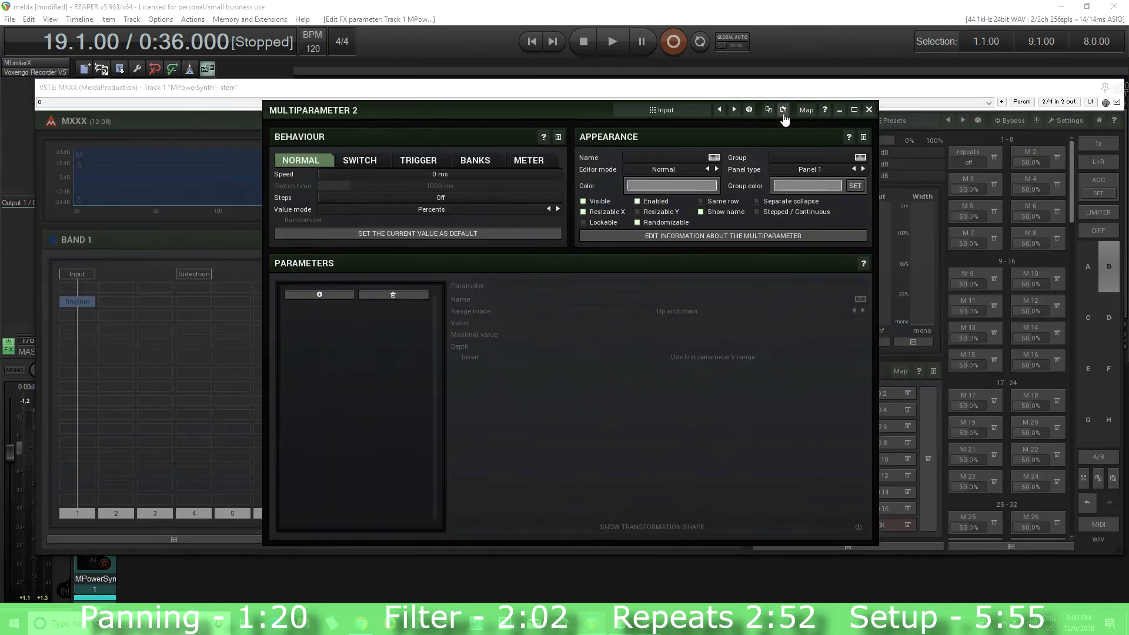
{"action": "left_click", "coordinate": [783, 112]}
{"action": "double_click", "coordinate": [387, 306]}
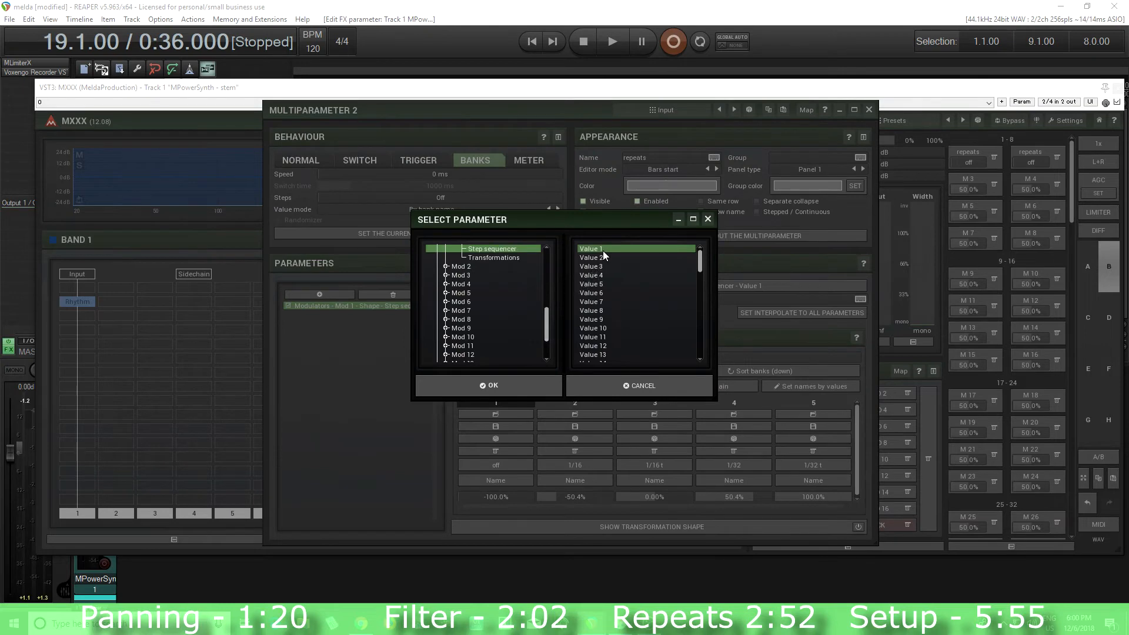
{"action": "left_click", "coordinate": [602, 257]}
{"action": "left_click", "coordinate": [515, 392]}
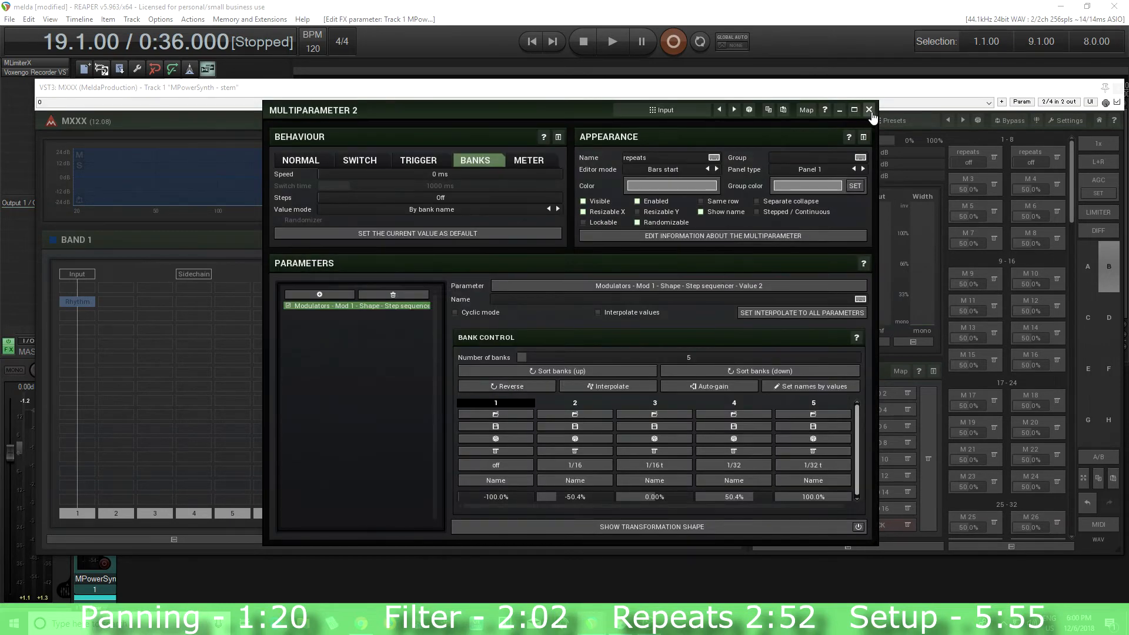
{"action": "left_click", "coordinate": [869, 109]}
Step: Paste the repeats settings into multiparameter 3 and assign its parameter to step sequencer Value 3
{"action": "left_click", "coordinate": [994, 184]}
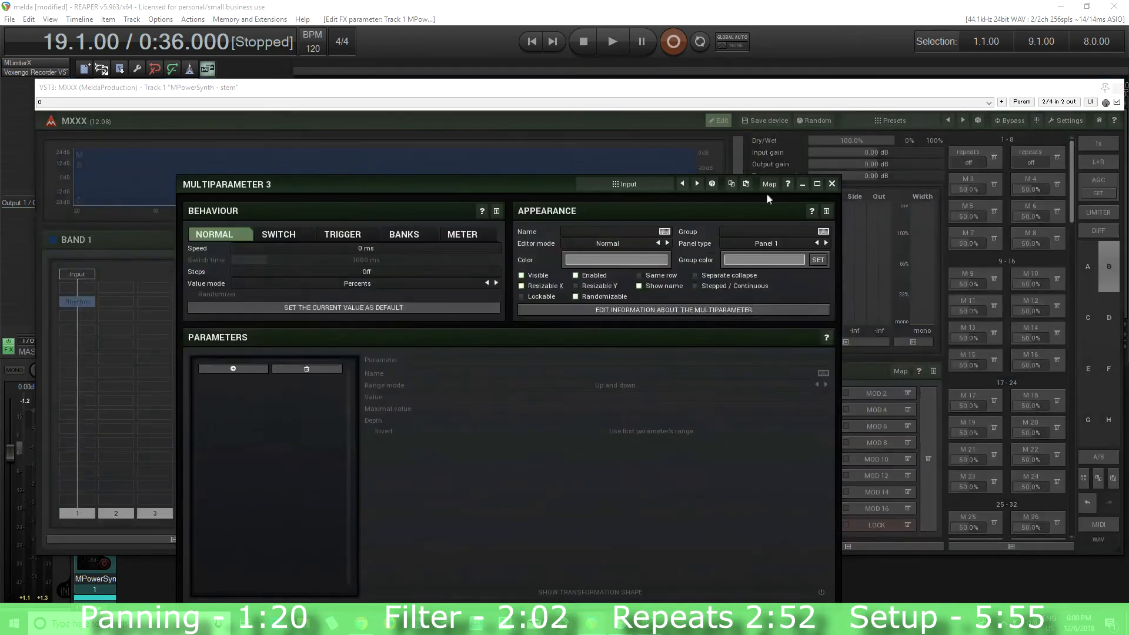
{"action": "left_click", "coordinate": [749, 185]}
{"action": "double_click", "coordinate": [288, 381]}
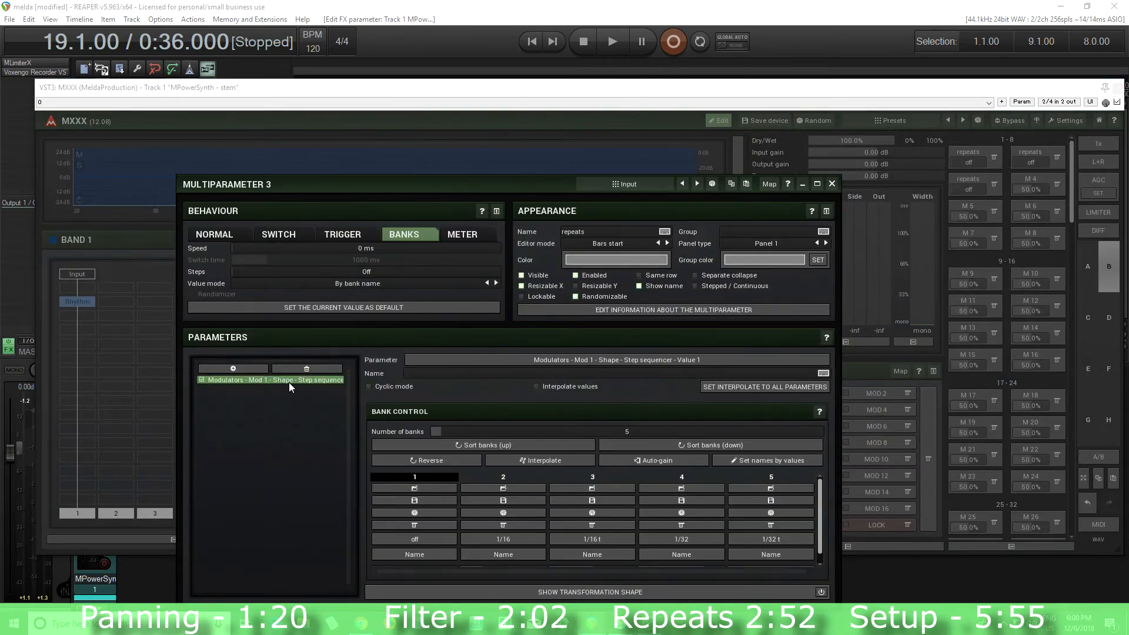
{"action": "left_click", "coordinate": [590, 267]}
{"action": "left_click", "coordinate": [489, 386]}
{"action": "left_click", "coordinate": [832, 184]}
Step: Paste the repeats settings into multiparameter 4 and assign its parameter to step sequencer Value 4
{"action": "left_click", "coordinate": [1057, 185]}
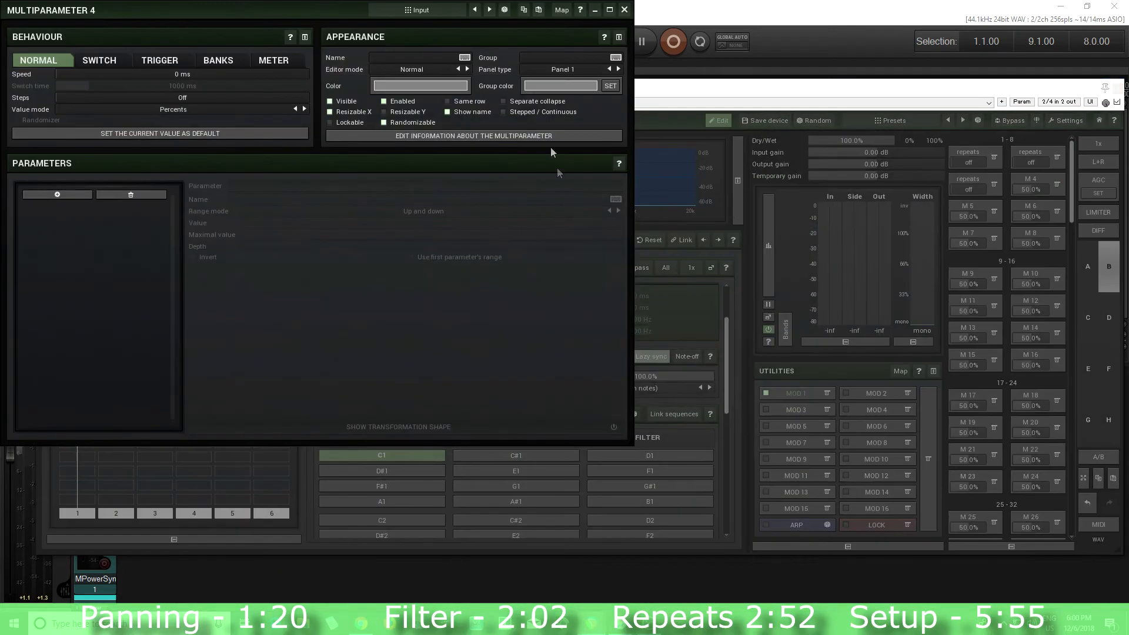
{"action": "left_click", "coordinate": [539, 10]}
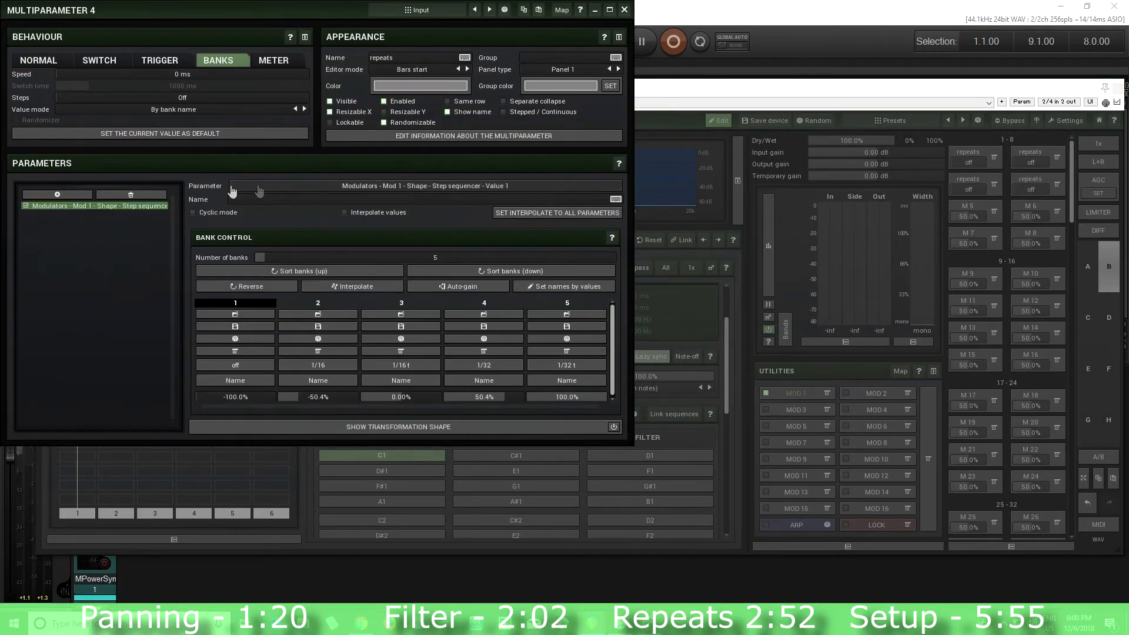
{"action": "double_click", "coordinate": [144, 207]}
{"action": "left_click", "coordinate": [605, 275]}
{"action": "left_click", "coordinate": [476, 386]}
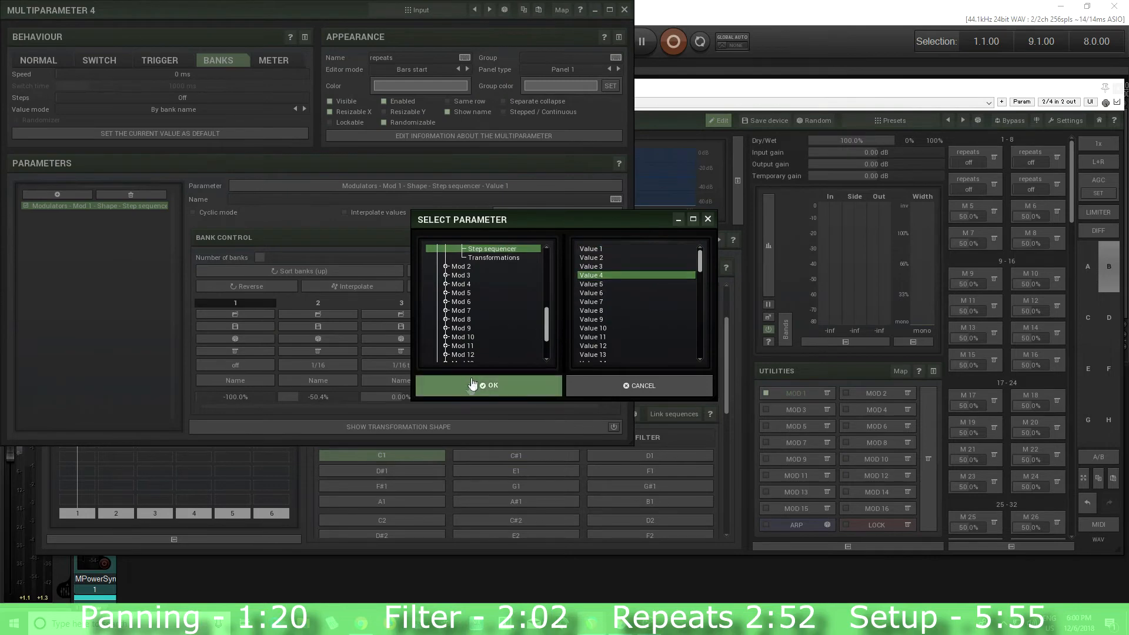
{"action": "left_click", "coordinate": [625, 10]}
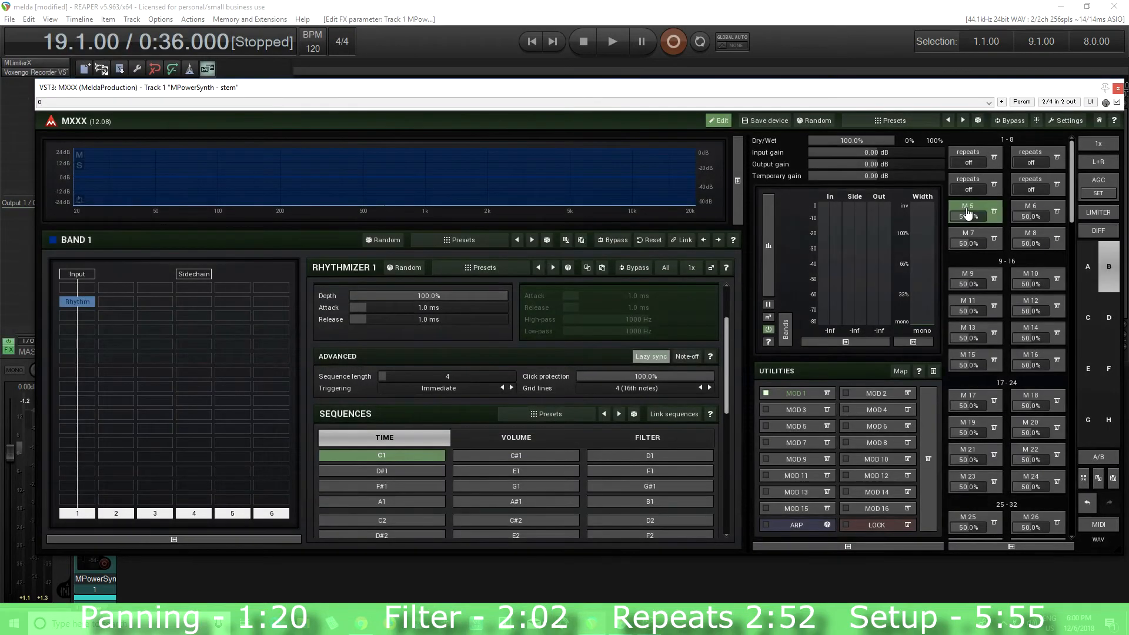
Step: Paste the repeats settings into multiparameter 5 and assign its parameter to step sequencer Value 5
{"action": "left_click", "coordinate": [994, 211]}
{"action": "left_click", "coordinate": [622, 82]}
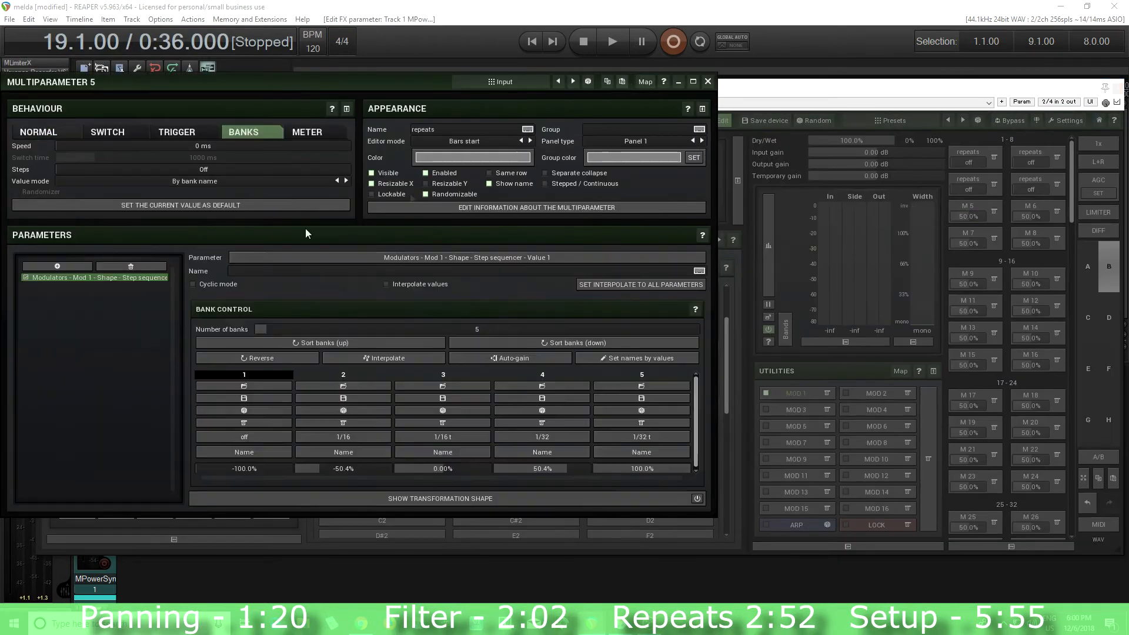
{"action": "double_click", "coordinate": [156, 276]}
{"action": "left_click", "coordinate": [601, 287]}
{"action": "left_click", "coordinate": [482, 386]}
{"action": "left_click", "coordinate": [709, 82]}
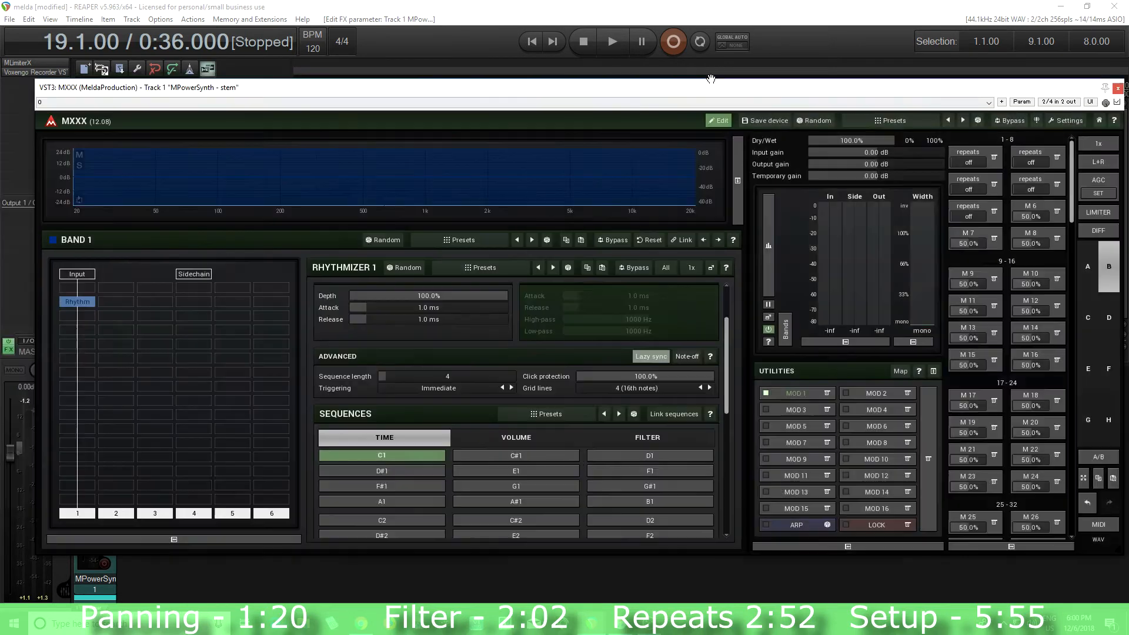
Step: Paste the repeats settings into multiparameter 6 and assign its parameter to step sequencer Value 6
{"action": "left_click", "coordinate": [1036, 211]}
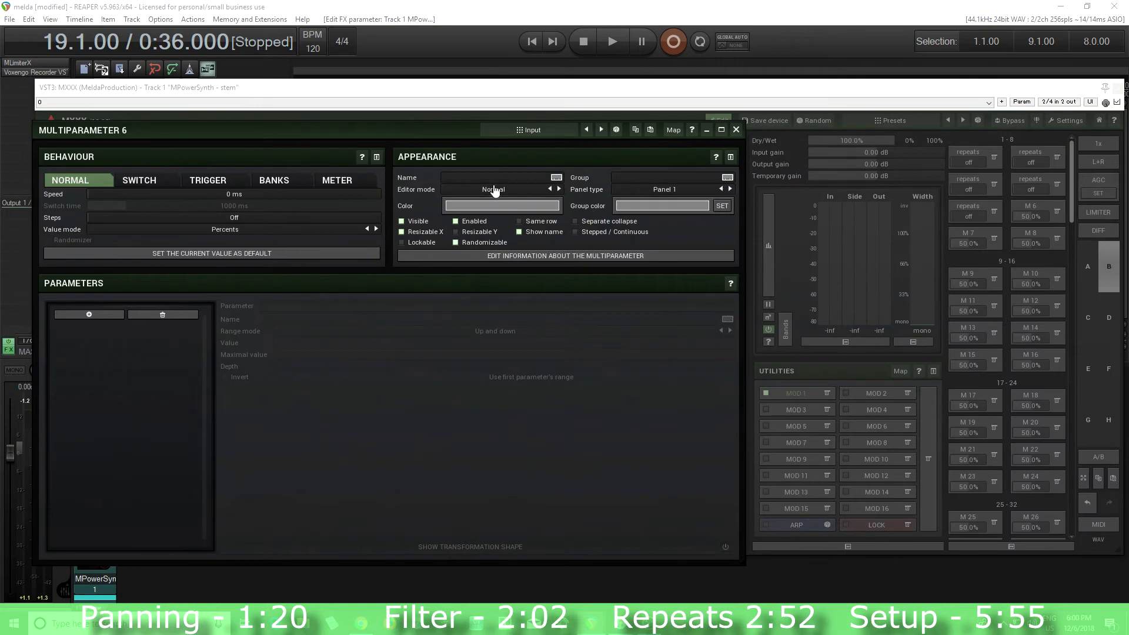
{"action": "left_click", "coordinate": [651, 129]}
{"action": "double_click", "coordinate": [121, 327]}
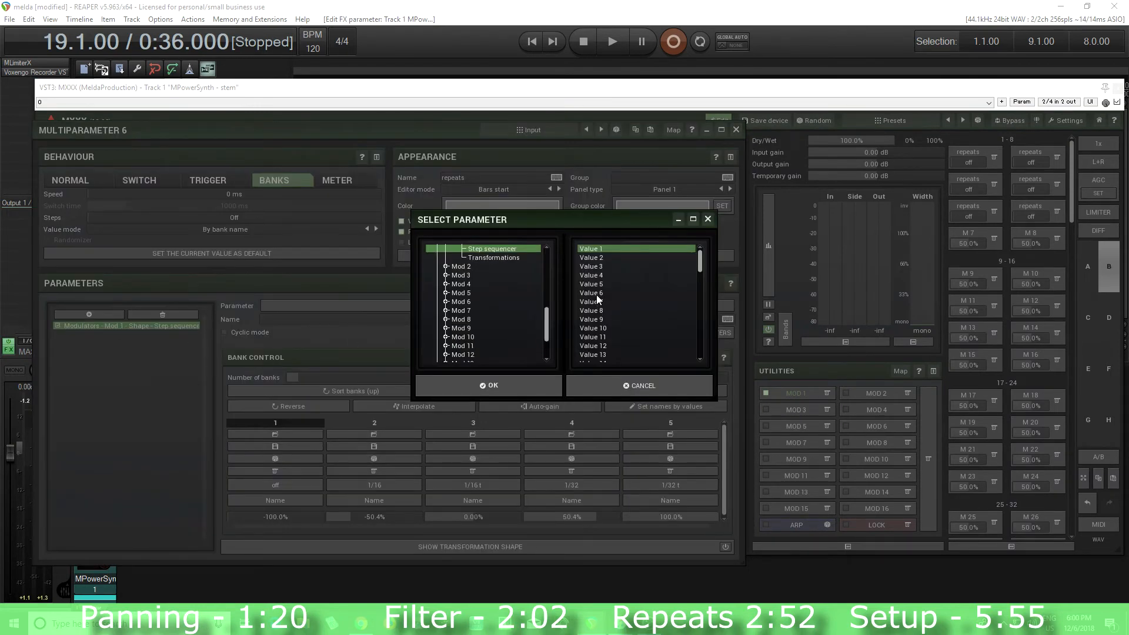
{"action": "left_click", "coordinate": [596, 294]}
{"action": "left_click", "coordinate": [486, 386]}
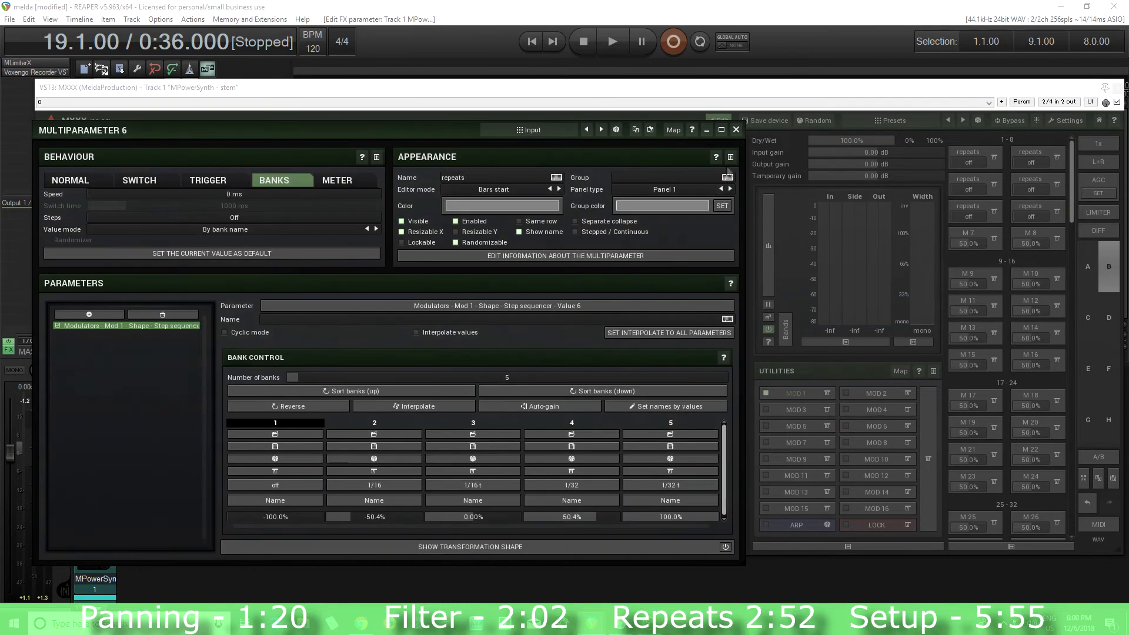
{"action": "left_click", "coordinate": [737, 130]}
Step: Paste the repeats settings into multiparameter 7 and assign its parameter to step sequencer Value 7
{"action": "left_click", "coordinate": [968, 235]}
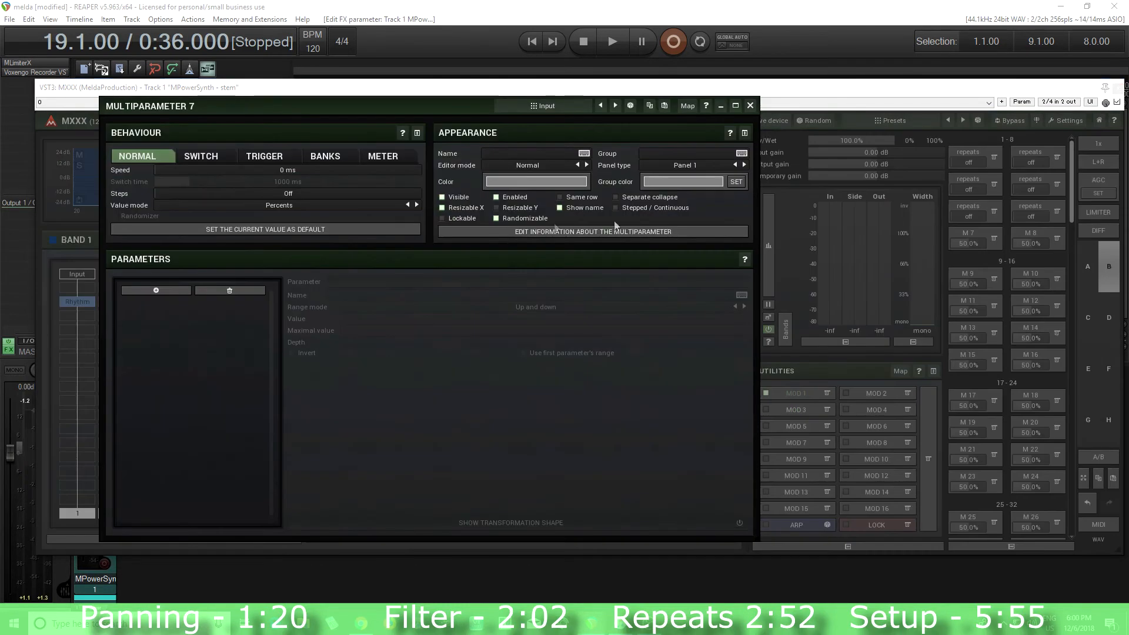
{"action": "left_click", "coordinate": [665, 106]}
{"action": "double_click", "coordinate": [228, 302]}
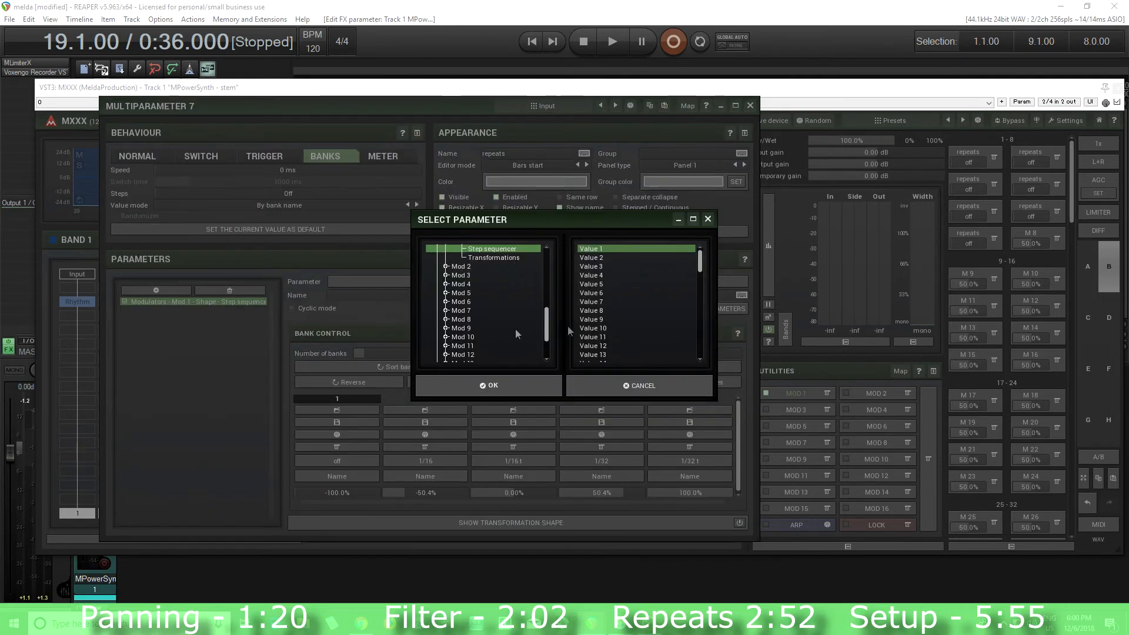
{"action": "left_click", "coordinate": [598, 300]}
{"action": "left_click", "coordinate": [537, 386]}
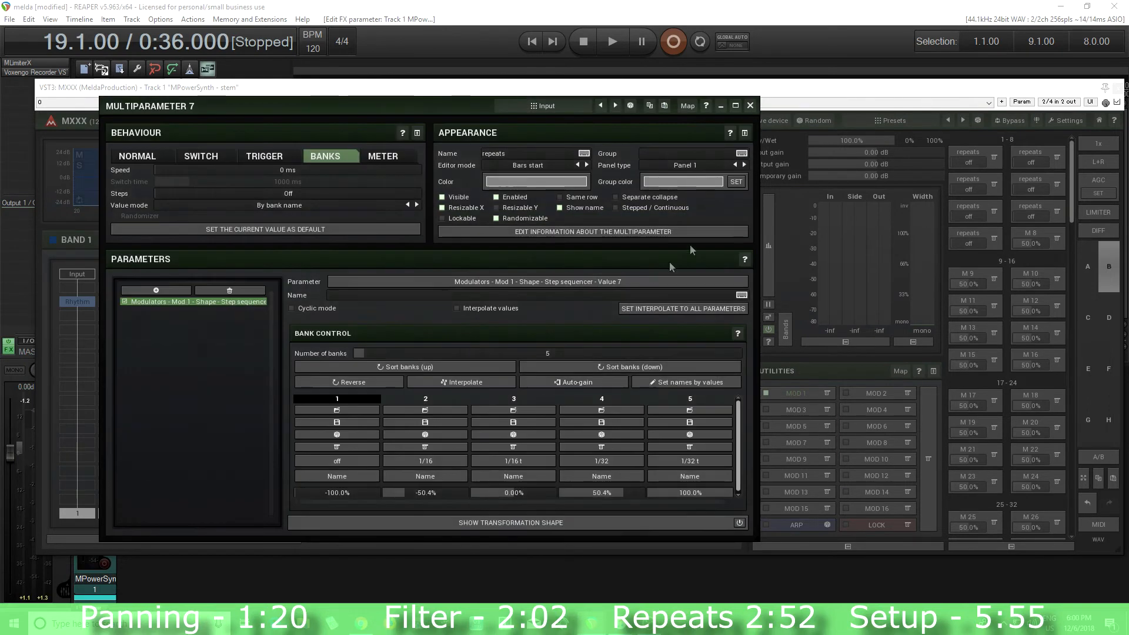
{"action": "left_click", "coordinate": [750, 106]}
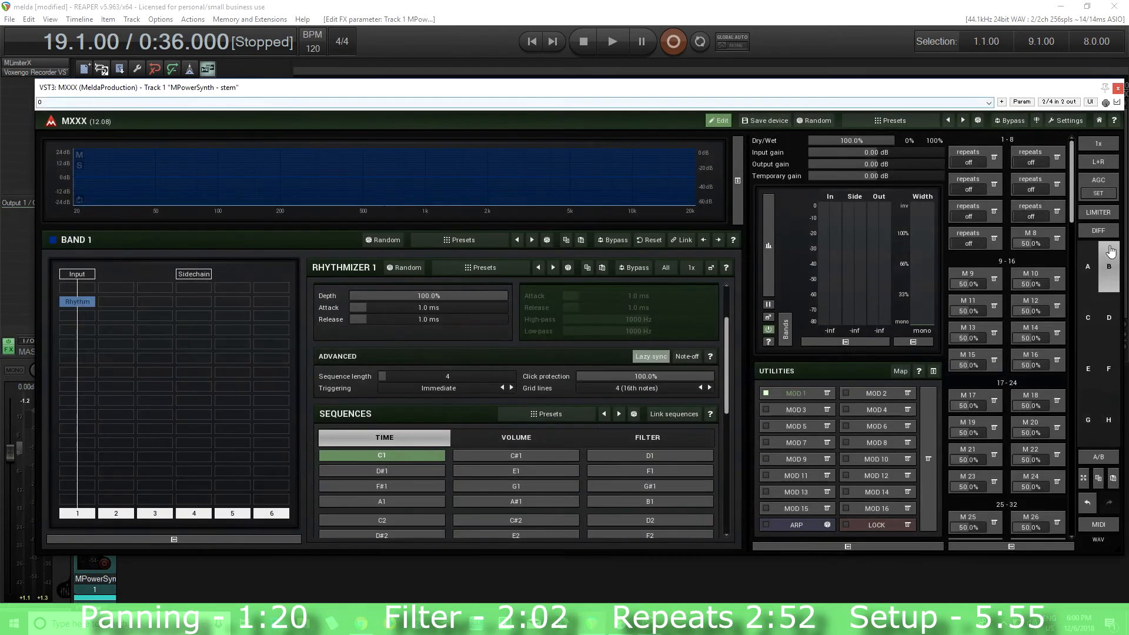
Step: Paste the repeats settings into multiparameter 8 and assign its parameter to step sequencer Value 8
{"action": "left_click", "coordinate": [1038, 239]}
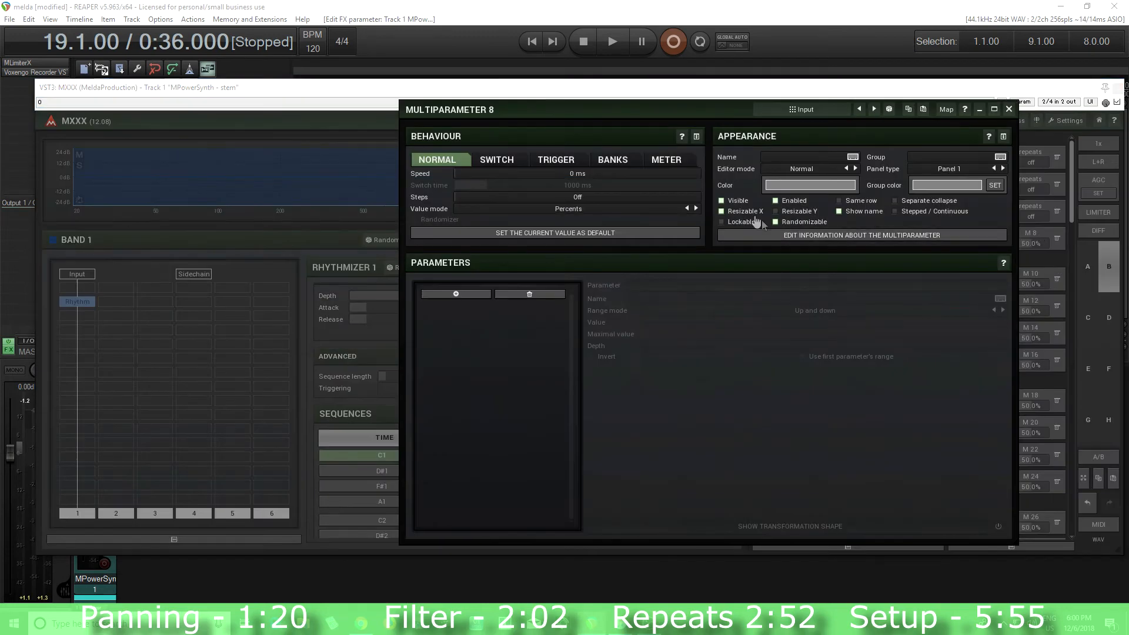
{"action": "left_click", "coordinate": [924, 109]}
{"action": "double_click", "coordinate": [503, 307]}
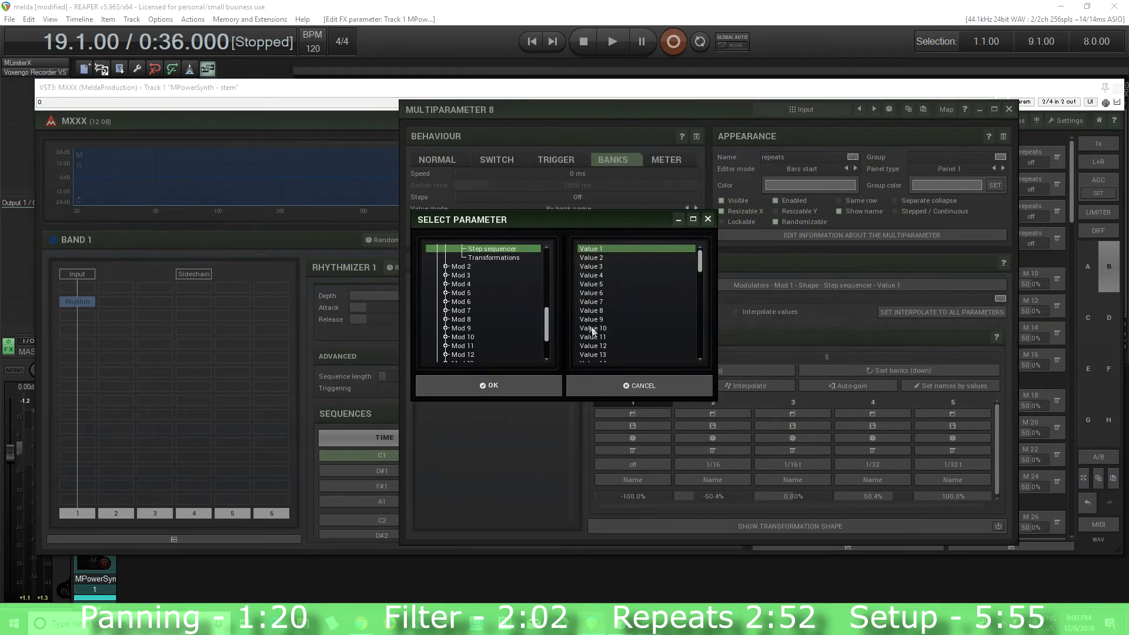
{"action": "left_click", "coordinate": [598, 311]}
{"action": "left_click", "coordinate": [544, 385]}
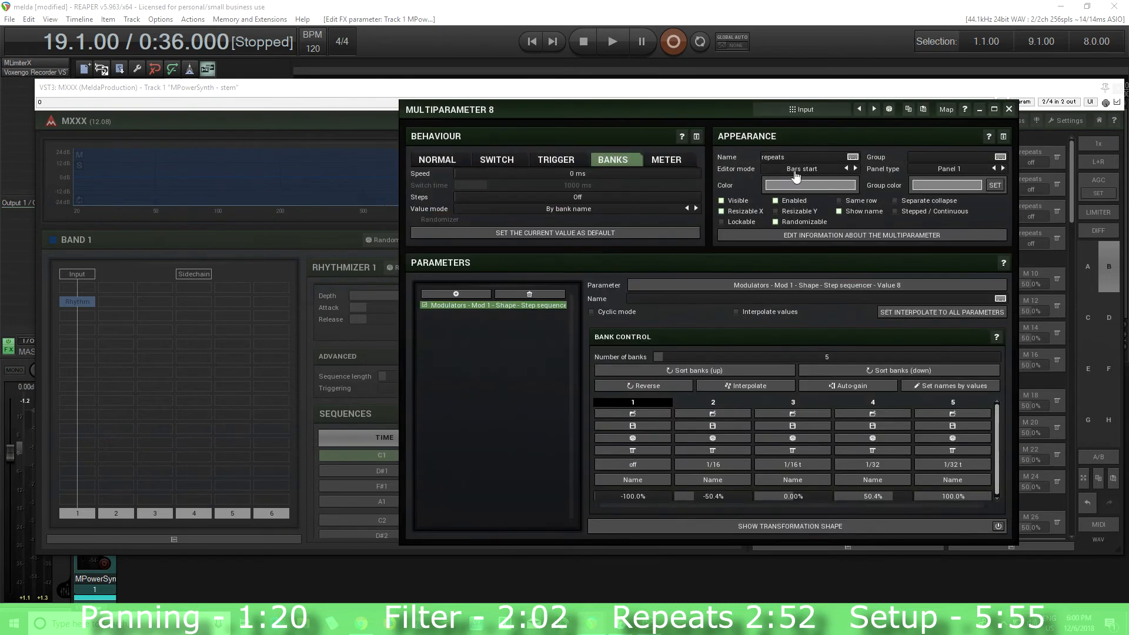
Step: Set multiparameter 8's editor mode to Bars end and return to the device's simple bar display
{"action": "left_click", "coordinate": [797, 174]}
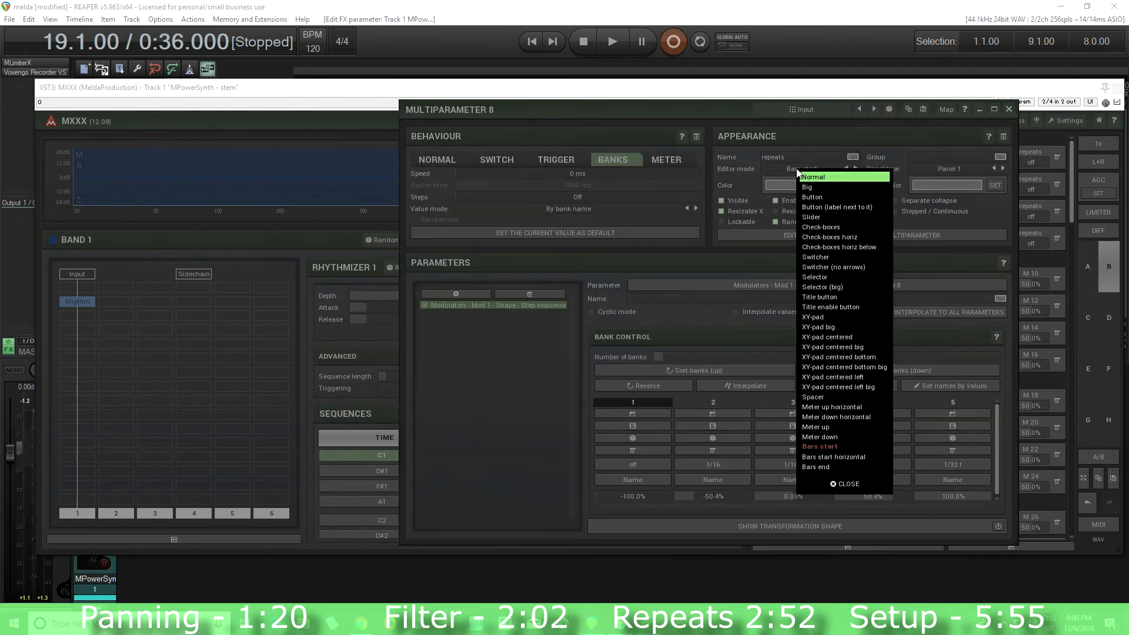
{"action": "left_click", "coordinate": [833, 464]}
{"action": "left_click", "coordinate": [1009, 109]}
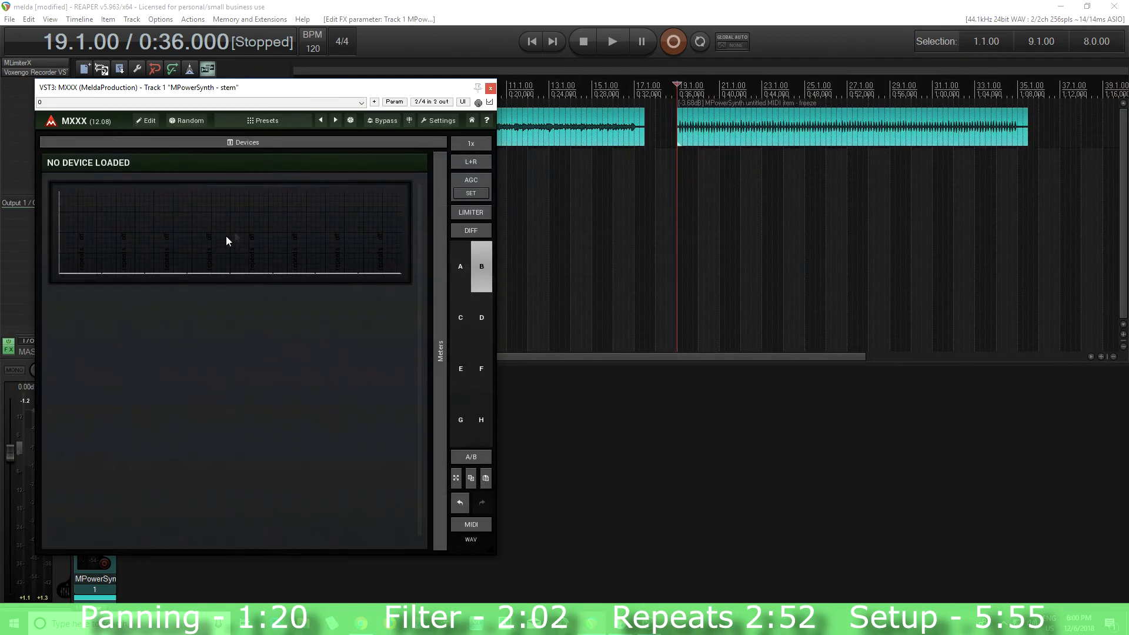
Step: Draw repeats bars of 1/32 on step 2, 1/16t on step 4 and 1/32t on step 7, and play the track briefly
{"action": "mouse_move", "coordinate": [97, 244]}
{"action": "left_mouse_down"}
{"action": "mouse_move", "coordinate": [82, 209]}
{"action": "mouse_move", "coordinate": [129, 229]}
{"action": "mouse_move", "coordinate": [148, 262]}
{"action": "mouse_move", "coordinate": [207, 227]}
{"action": "mouse_move", "coordinate": [266, 221]}
{"action": "mouse_move", "coordinate": [294, 256]}
{"action": "mouse_move", "coordinate": [302, 215]}
{"action": "left_mouse_up"}
{"action": "mouse_move", "coordinate": [83, 259]}
{"action": "left_mouse_down"}
{"action": "mouse_move", "coordinate": [107, 280]}
{"action": "mouse_move", "coordinate": [335, 271]}
{"action": "left_mouse_up"}
{"action": "mouse_move", "coordinate": [127, 248]}
{"action": "left_mouse_down"}
{"action": "mouse_move", "coordinate": [132, 279]}
{"action": "mouse_move", "coordinate": [332, 267]}
{"action": "mouse_move", "coordinate": [345, 280]}
{"action": "left_mouse_up"}
{"action": "left_click_drag", "start_coordinate": [136, 220], "coordinate": [123, 213]}
{"action": "left_click_drag", "start_coordinate": [323, 235], "coordinate": [336, 196]}
{"action": "left_click_drag", "start_coordinate": [224, 252], "coordinate": [217, 238]}
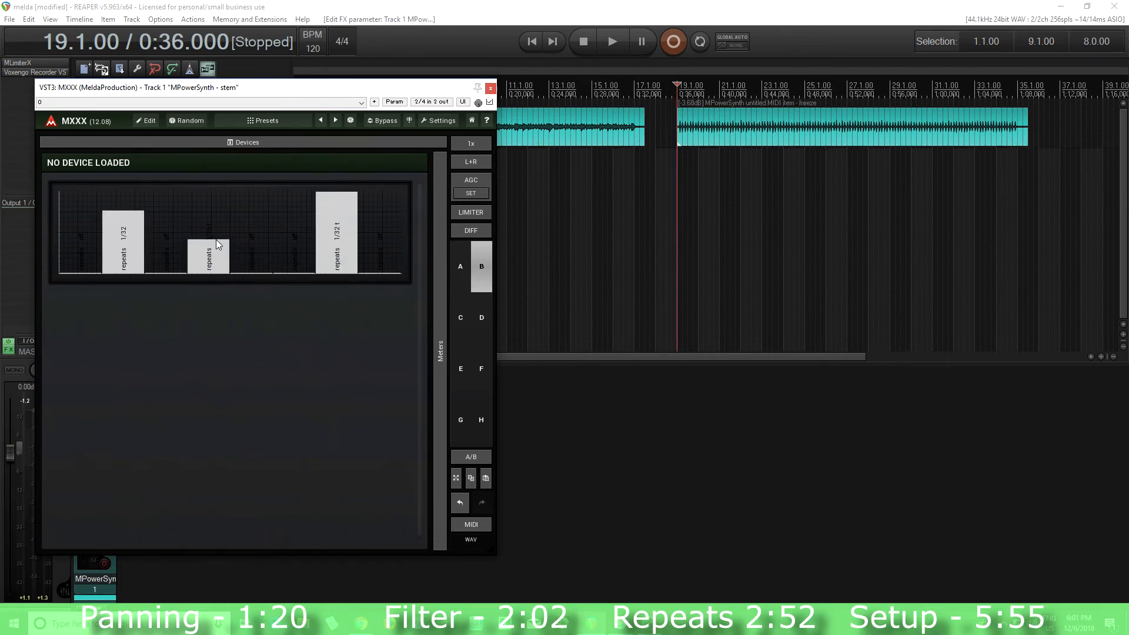
{"action": "left_click", "coordinate": [619, 42]}
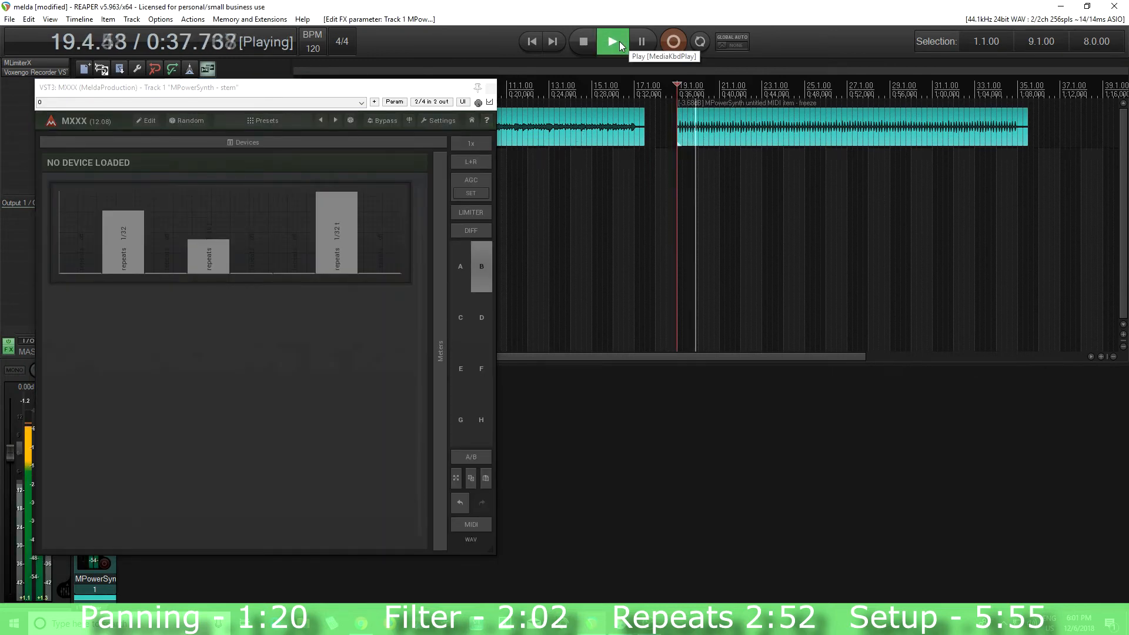
{"action": "left_click", "coordinate": [584, 44]}
Step: Set the Rhythmizer's click protection to 0% and play the track again with the bar display shown
{"action": "left_click", "coordinate": [146, 121]}
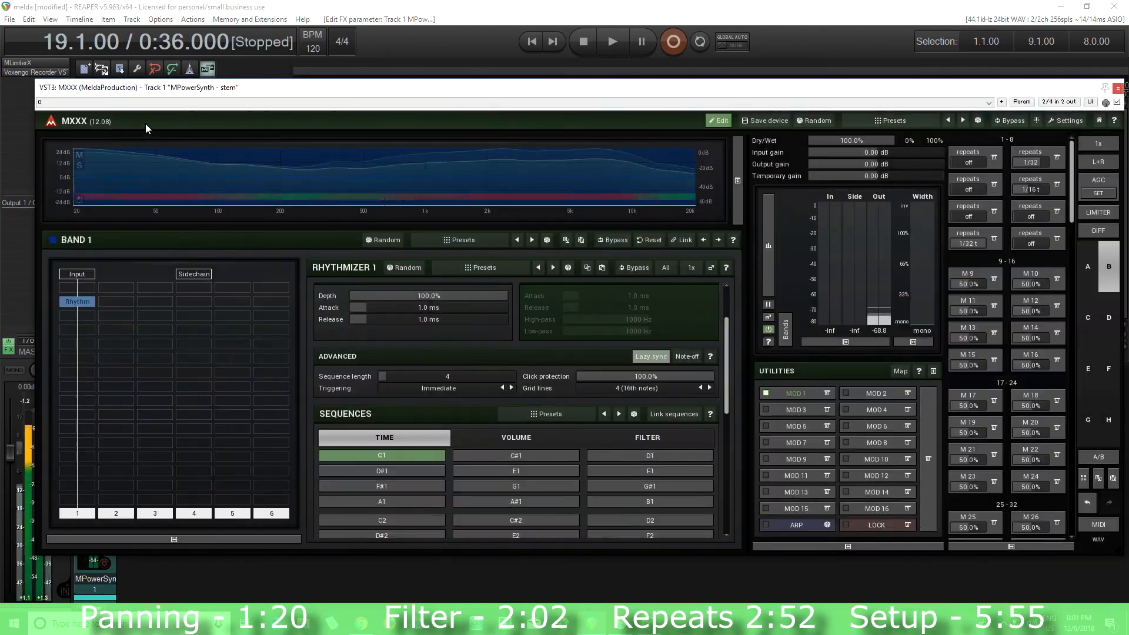
{"action": "double_click", "coordinate": [597, 380]}
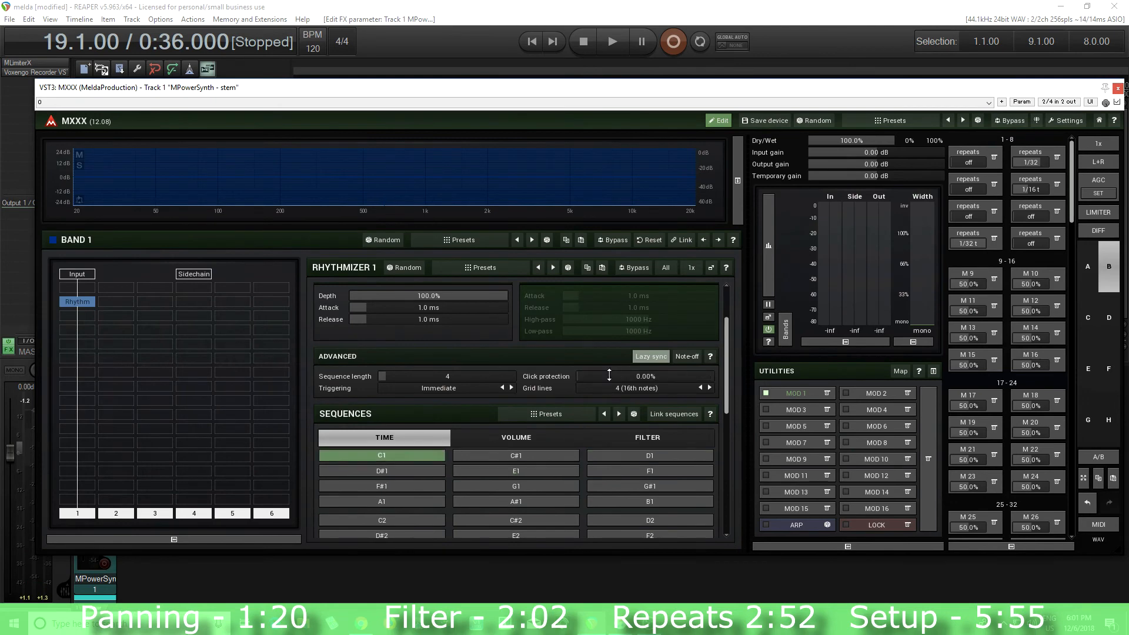
{"action": "left_click", "coordinate": [721, 121]}
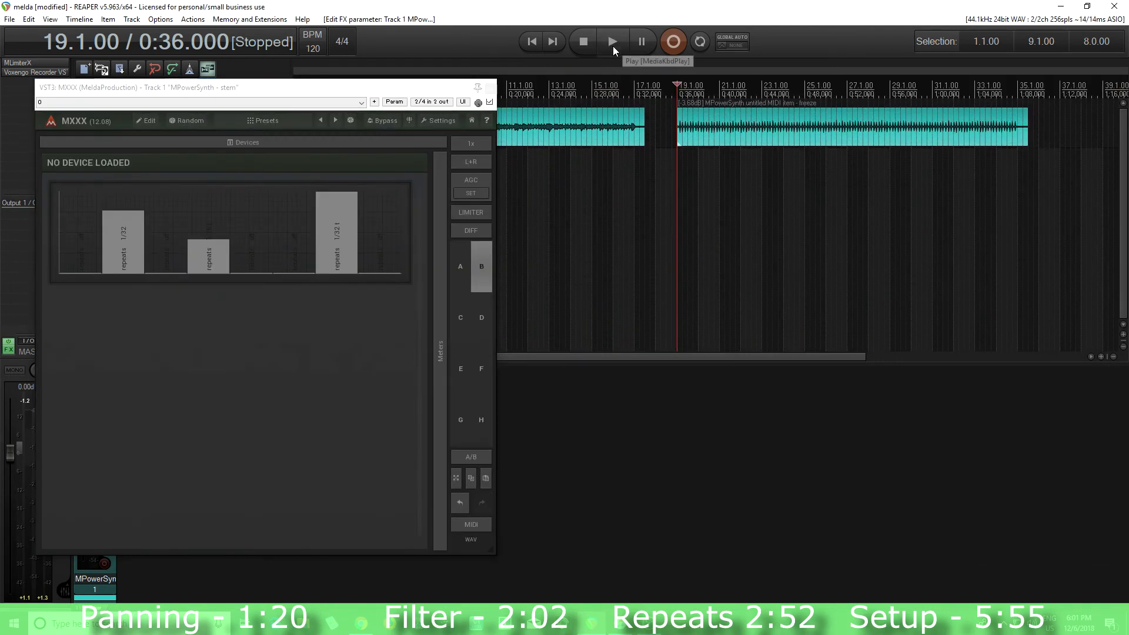
{"action": "left_click", "coordinate": [612, 46]}
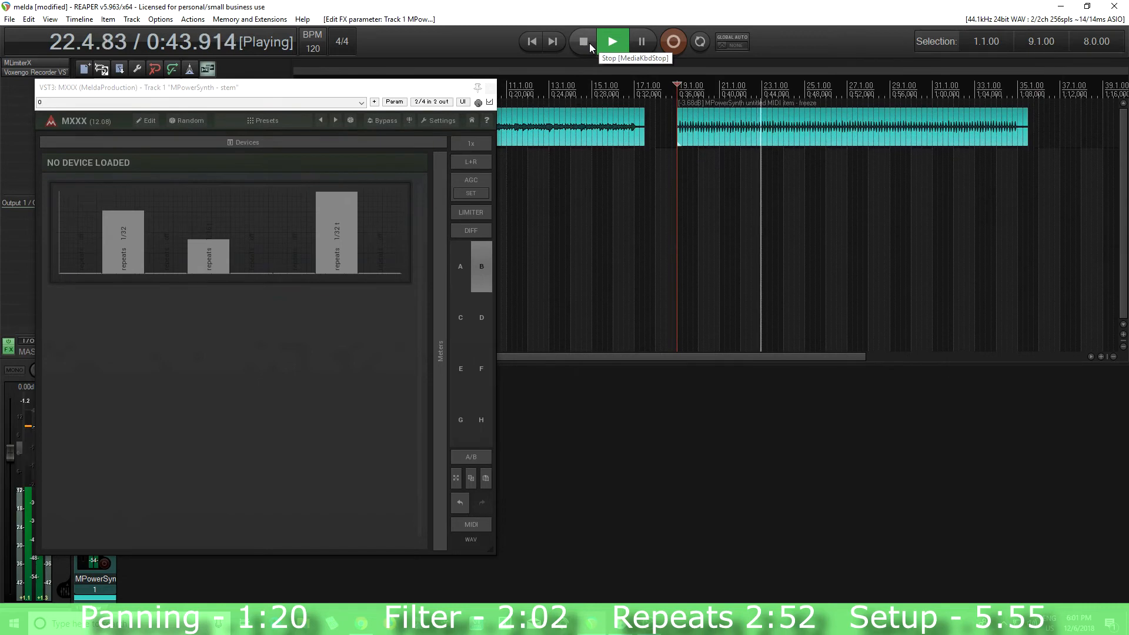
{"action": "left_click", "coordinate": [584, 44]}
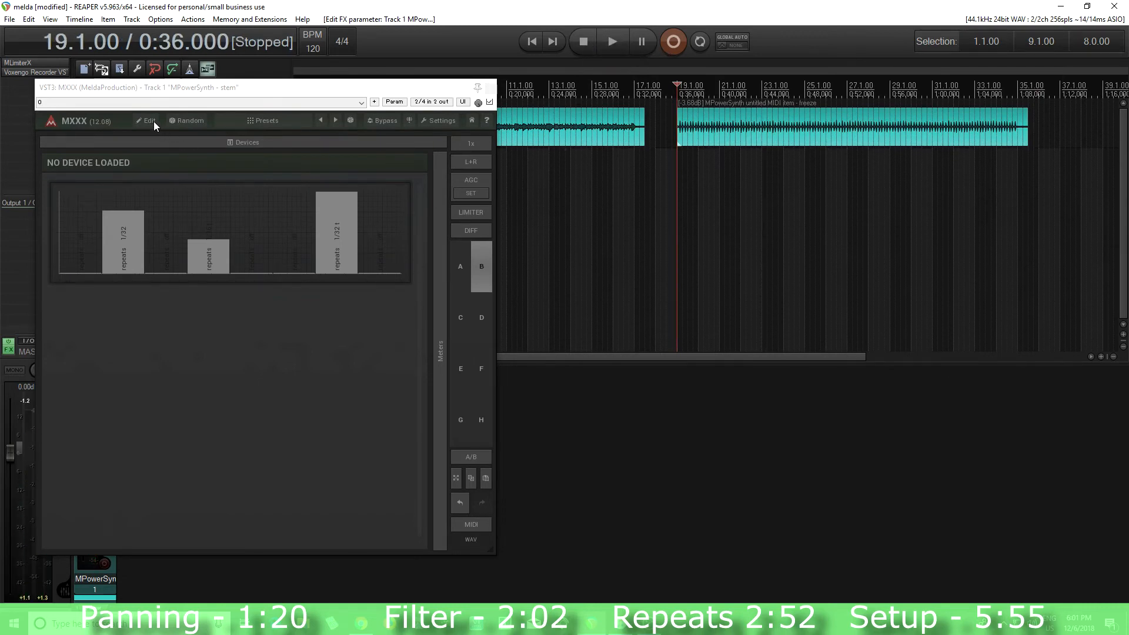
Step: In slot A, set Min Freq to 20 Hz and the first cutoff to 77.2% with modulator 2 open for reference
{"action": "left_click", "coordinate": [461, 269]}
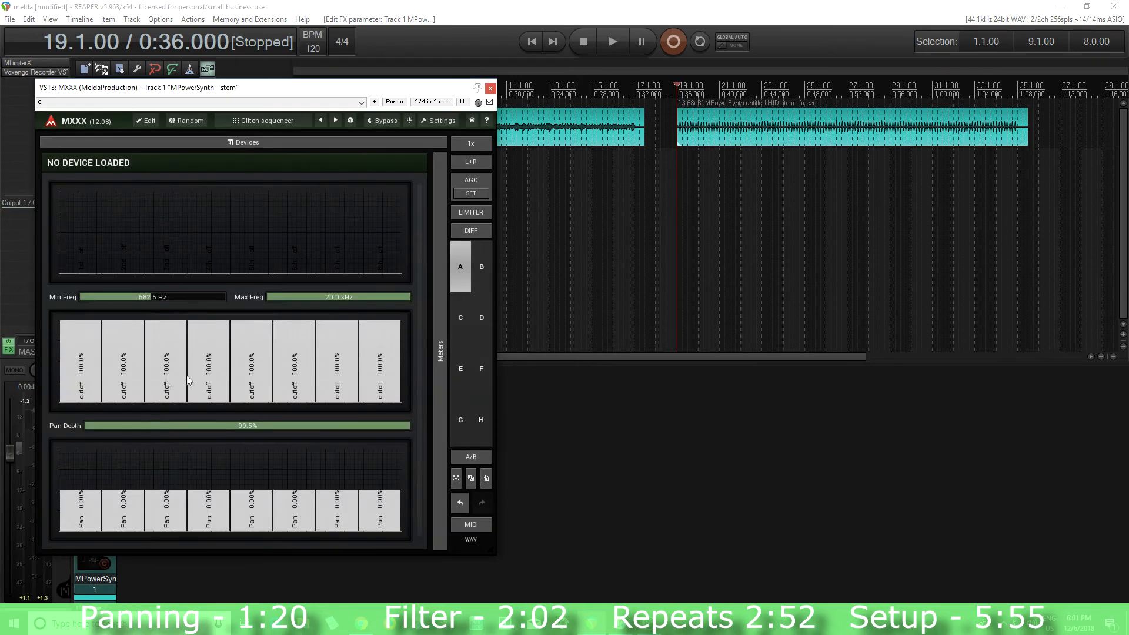
{"action": "left_click", "coordinate": [146, 120]}
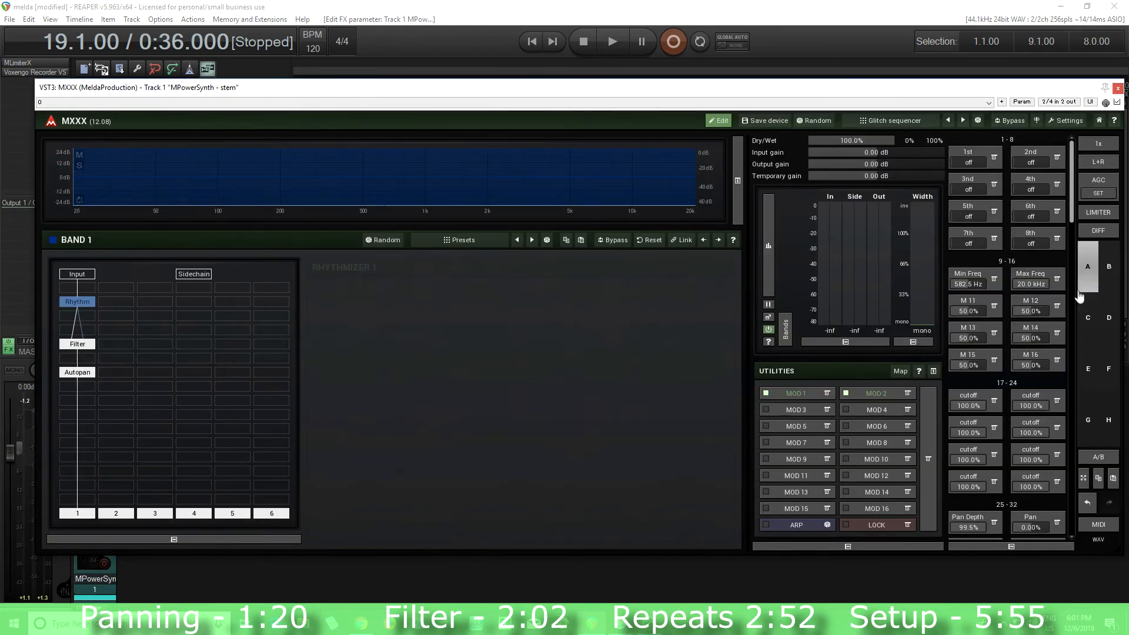
{"action": "left_click_drag", "start_coordinate": [954, 283], "coordinate": [876, 397]}
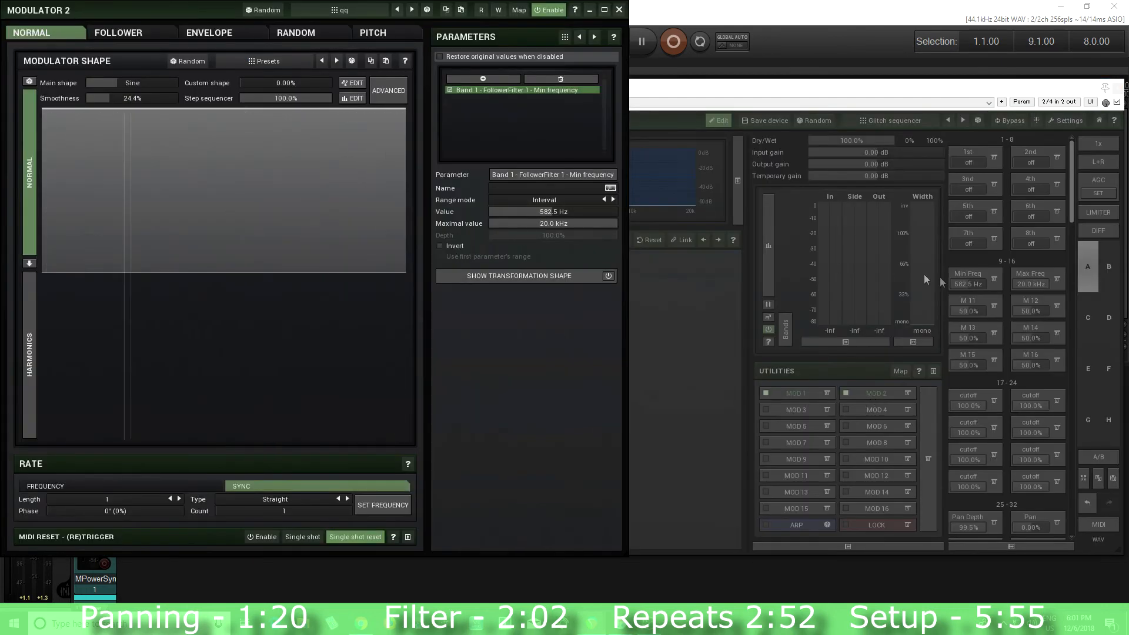
{"action": "left_click_drag", "start_coordinate": [968, 285], "coordinate": [947, 285]}
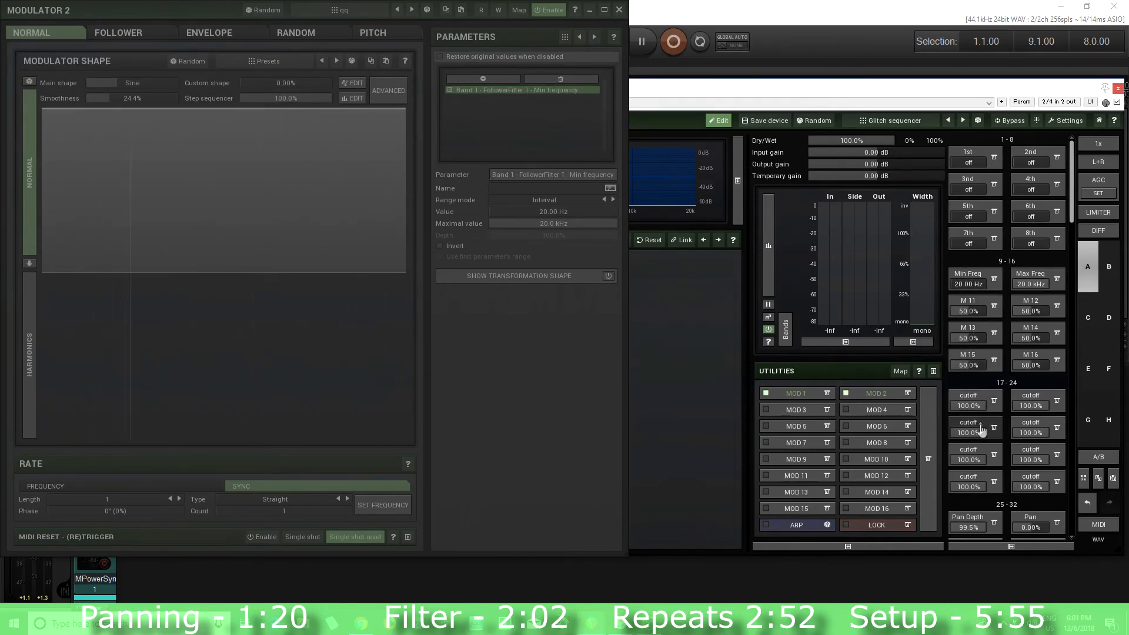
{"action": "left_click_drag", "start_coordinate": [969, 406], "coordinate": [969, 415]}
{"action": "left_click", "coordinate": [630, 18]}
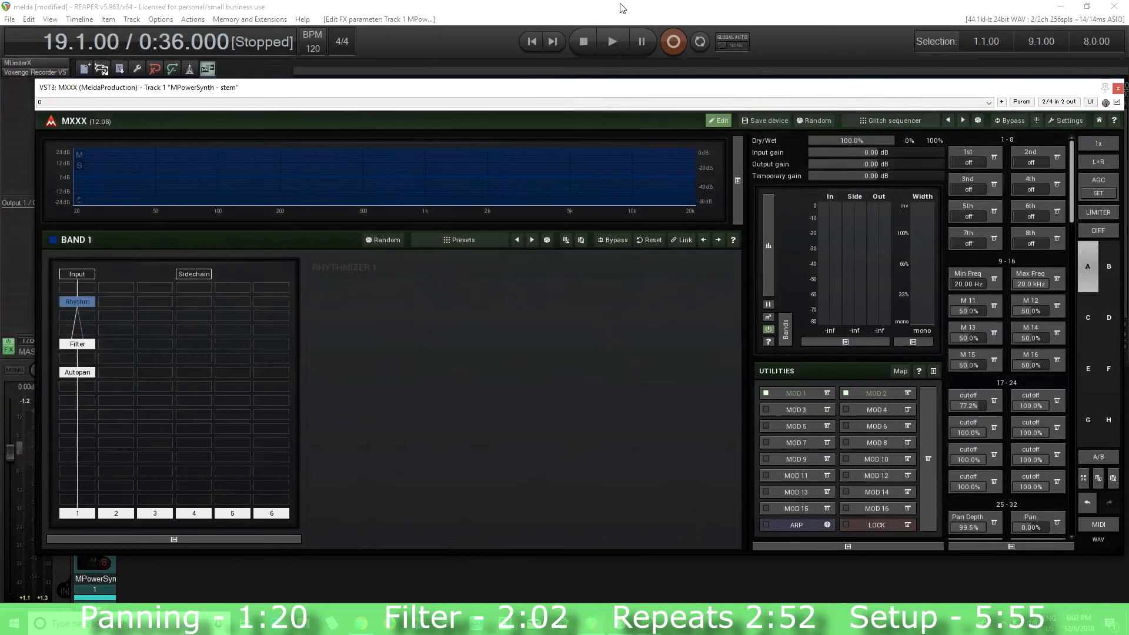
Step: View the settings of slot A's Filter module and slot B's repeats bar display
{"action": "left_click", "coordinate": [77, 345]}
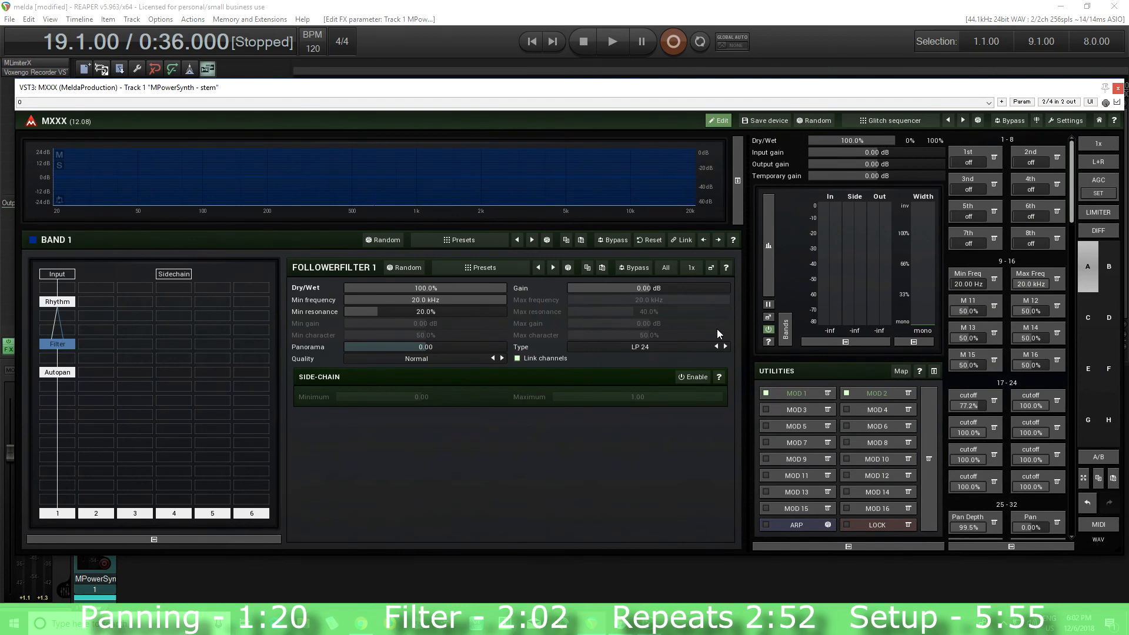
{"action": "left_click", "coordinate": [1111, 267]}
{"action": "left_click", "coordinate": [721, 124]}
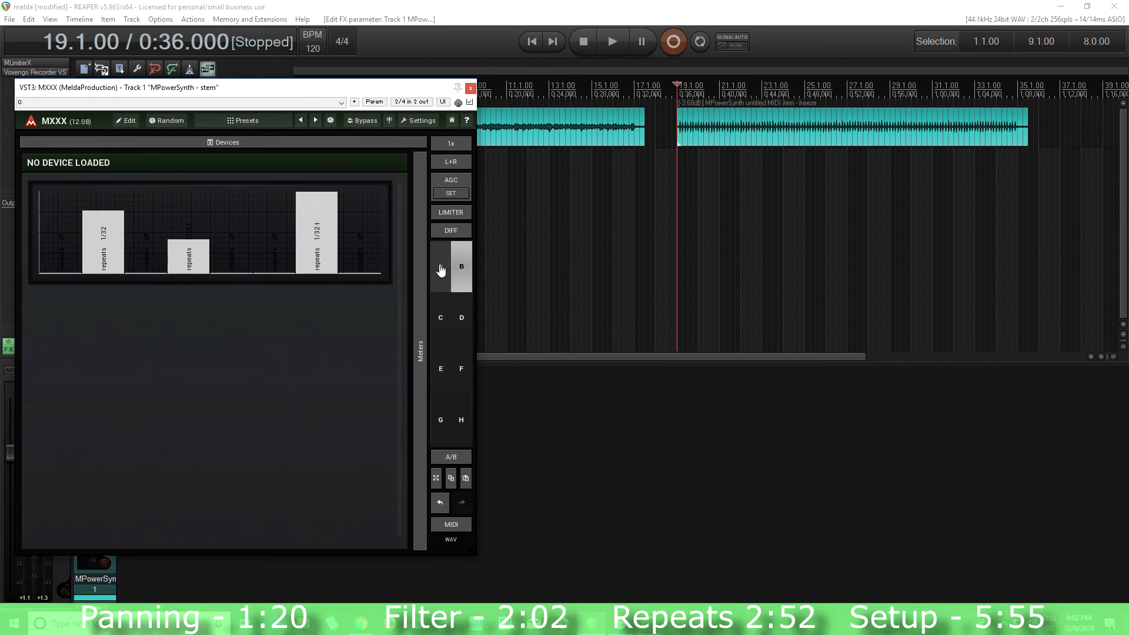
Step: In slot A, reset the first cutoff bar to 100% and make the plugin window slightly narrower
{"action": "left_click", "coordinate": [441, 268]}
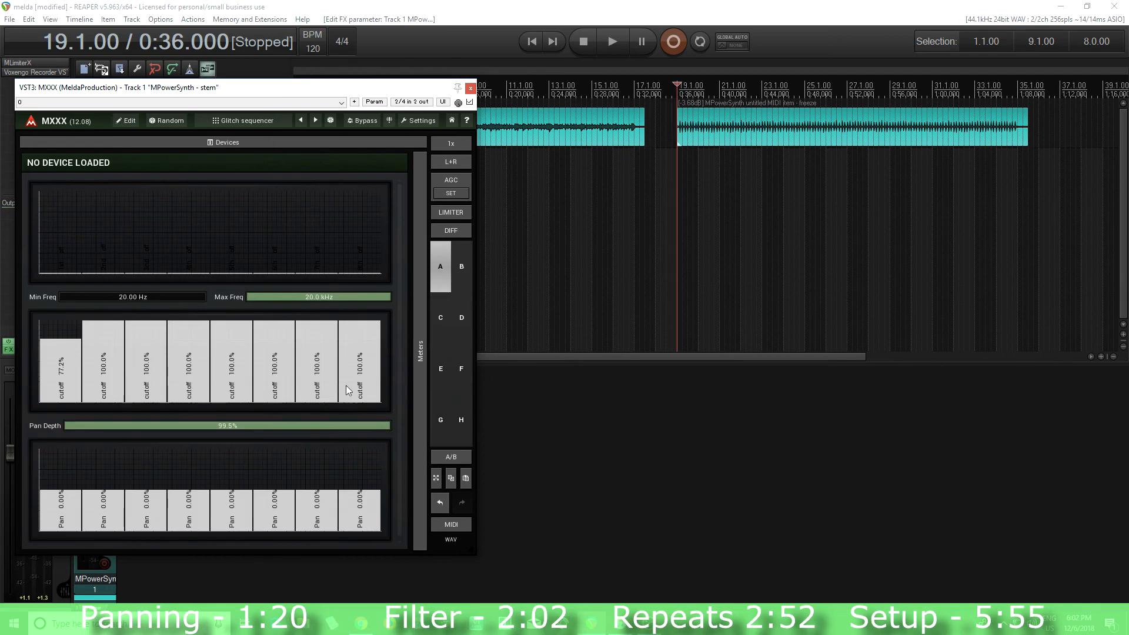
{"action": "double_click", "coordinate": [73, 354]}
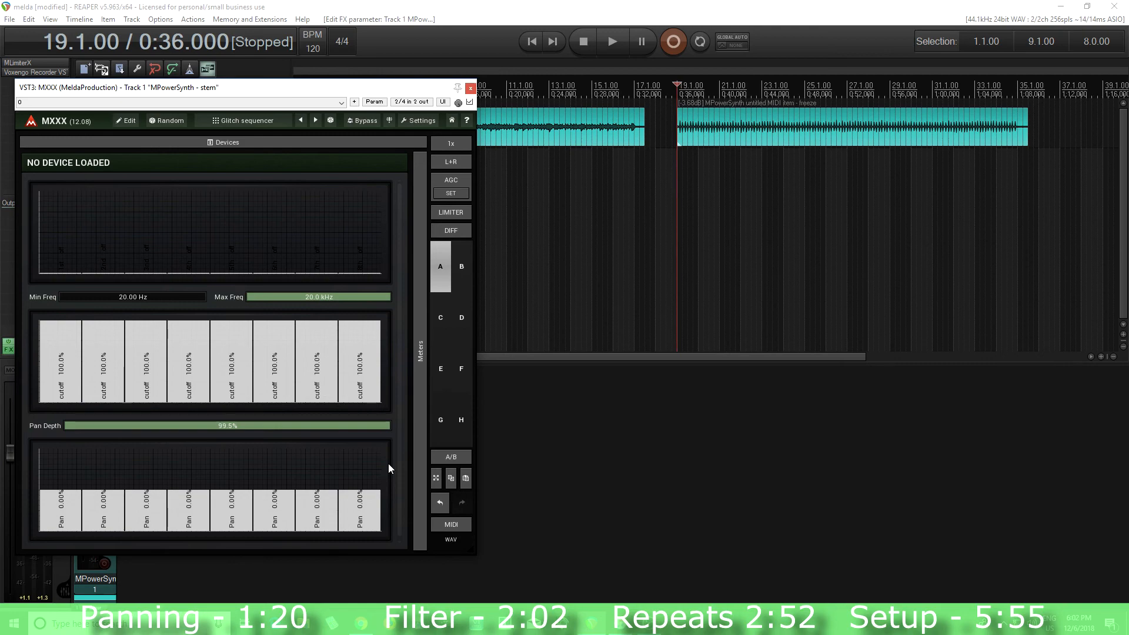
{"action": "left_click_drag", "start_coordinate": [476, 554], "coordinate": [435, 550]}
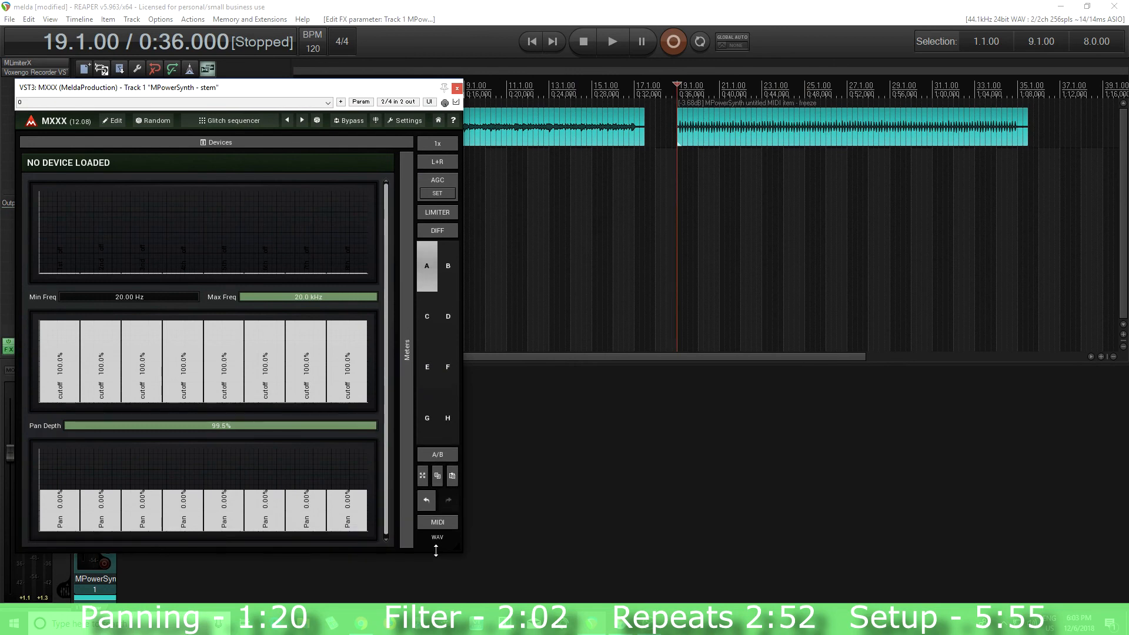